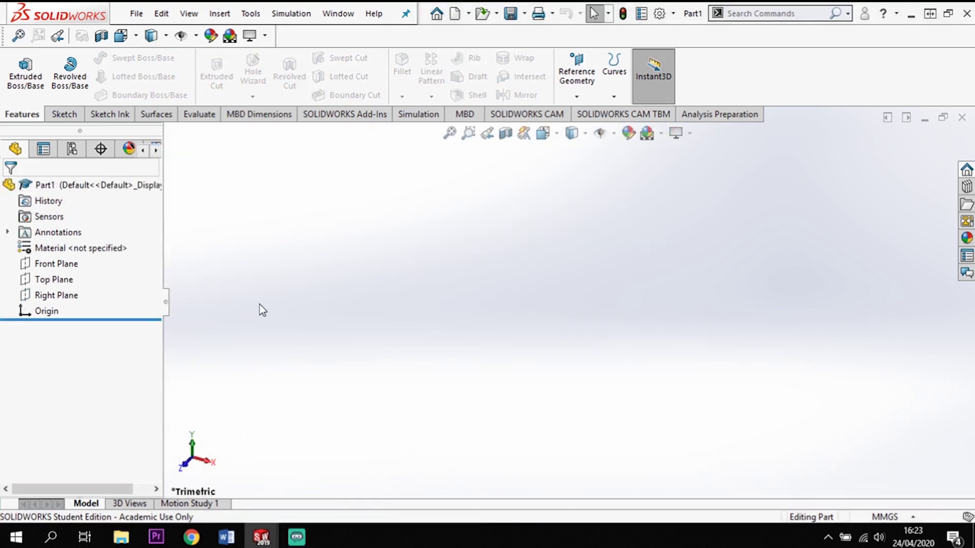
Start a sketch on the Top Plane and draw a vertical centerline running through the origin.
left_click(55, 279)
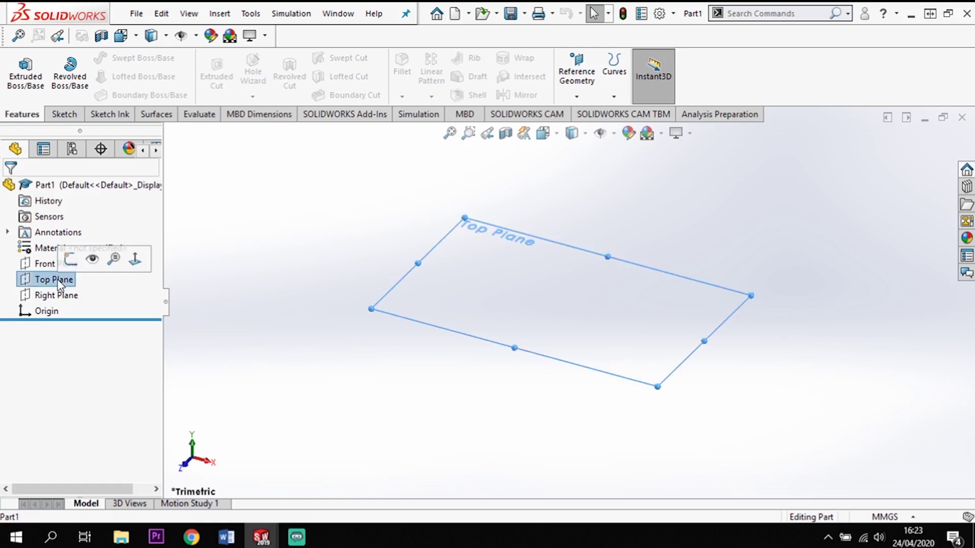
left_click(61, 114)
left_click(19, 65)
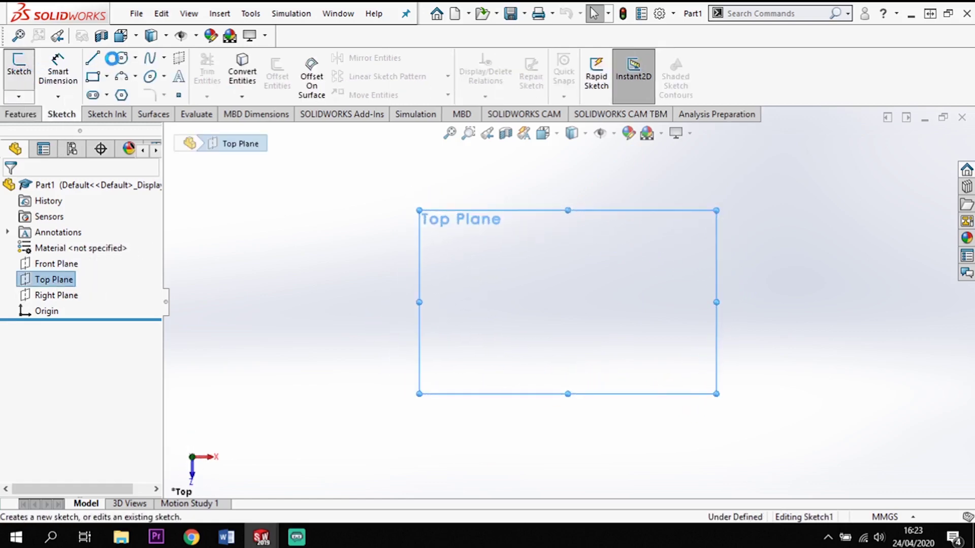
left_click(107, 57)
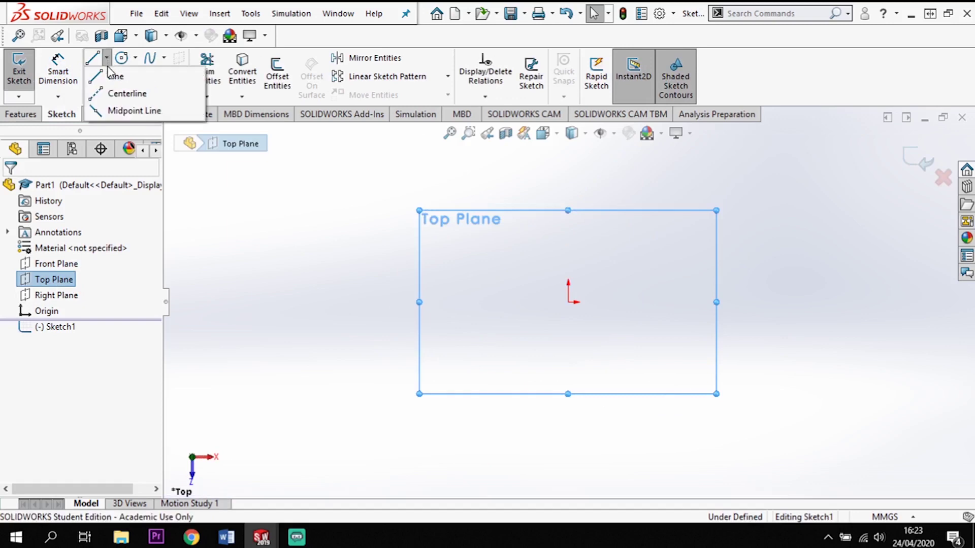
left_click(116, 77)
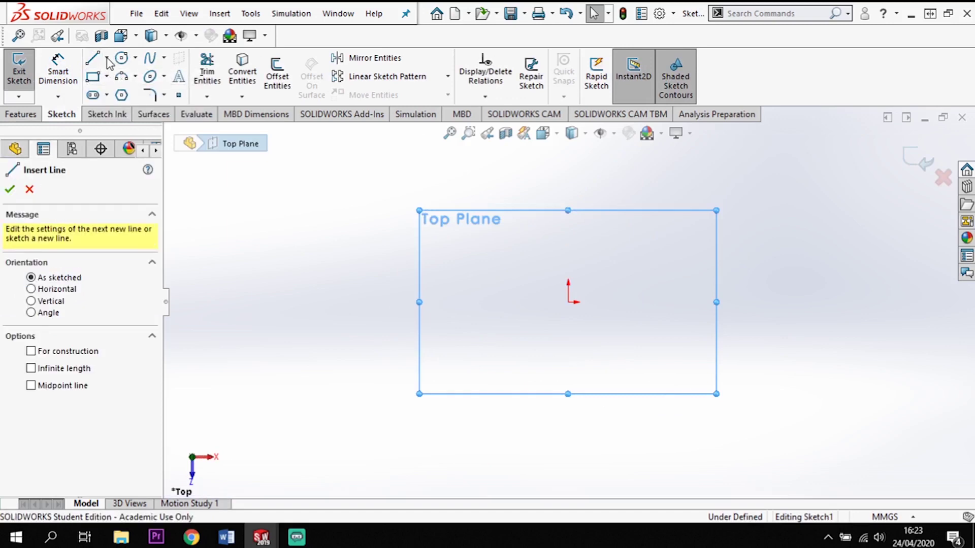
left_click(106, 58)
left_click(117, 94)
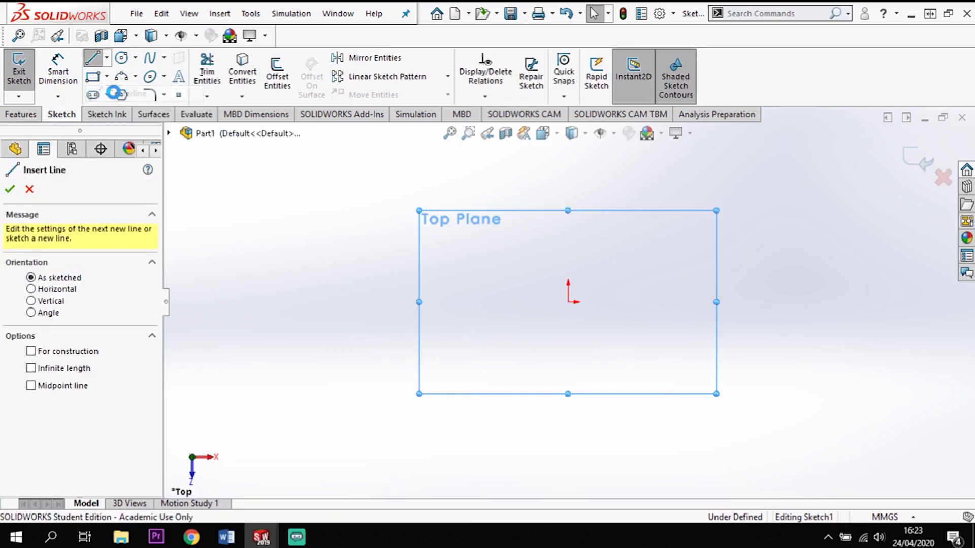
left_click(568, 302)
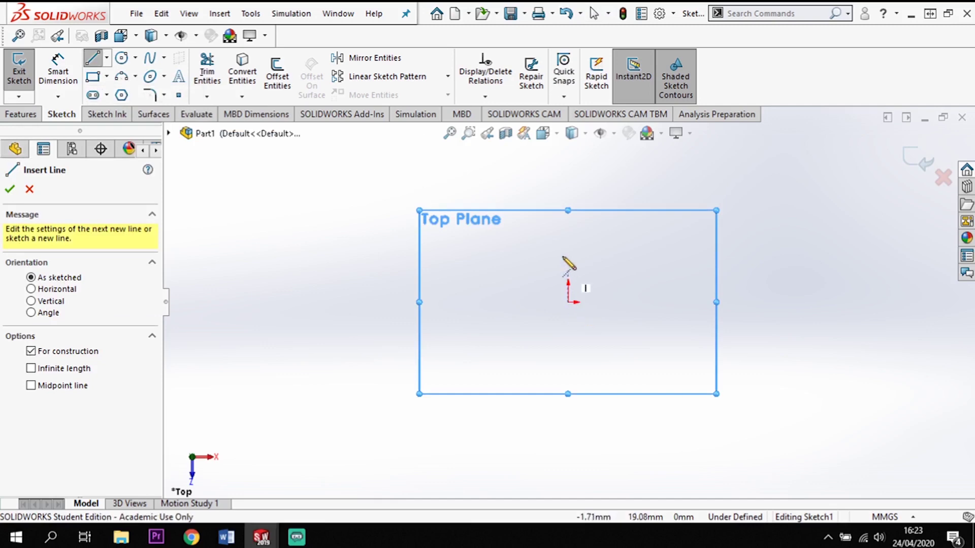
left_click(568, 242)
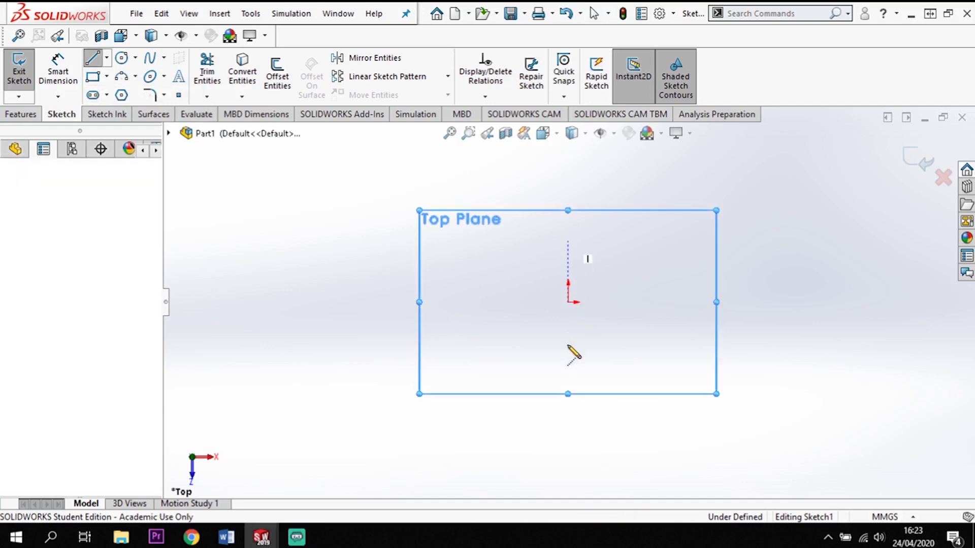
left_click(616, 327)
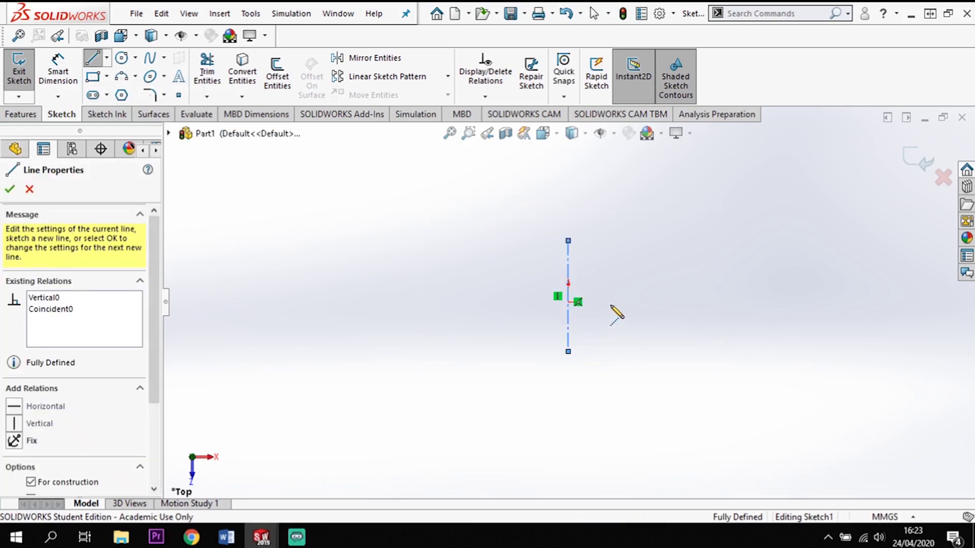
key("Escape")
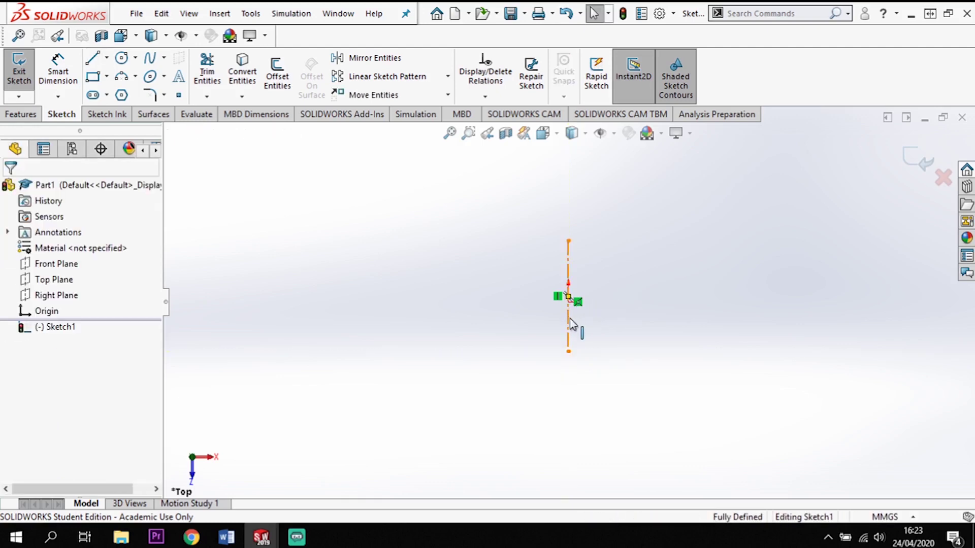
Add a Midpoint relation between the vertical centerline and the origin.
left_click(568, 301)
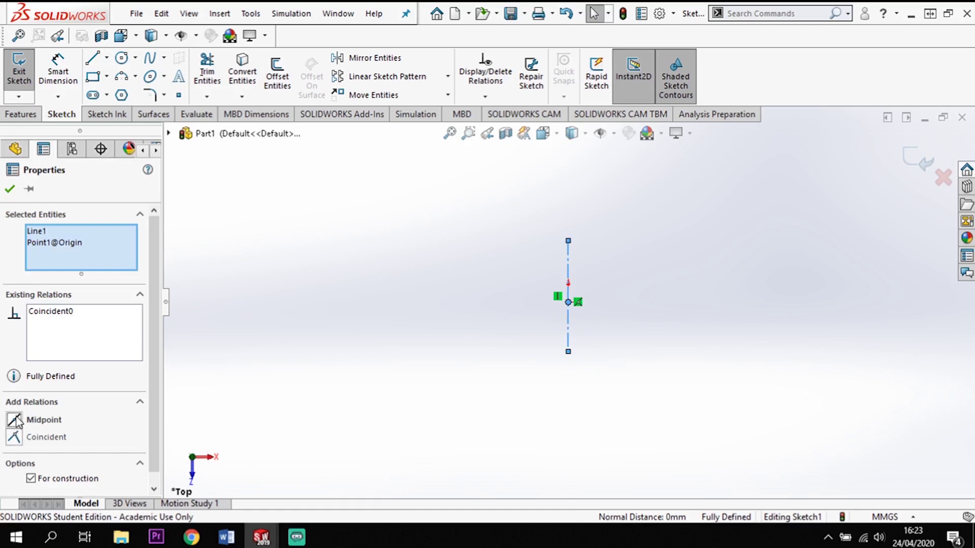
left_click(15, 421)
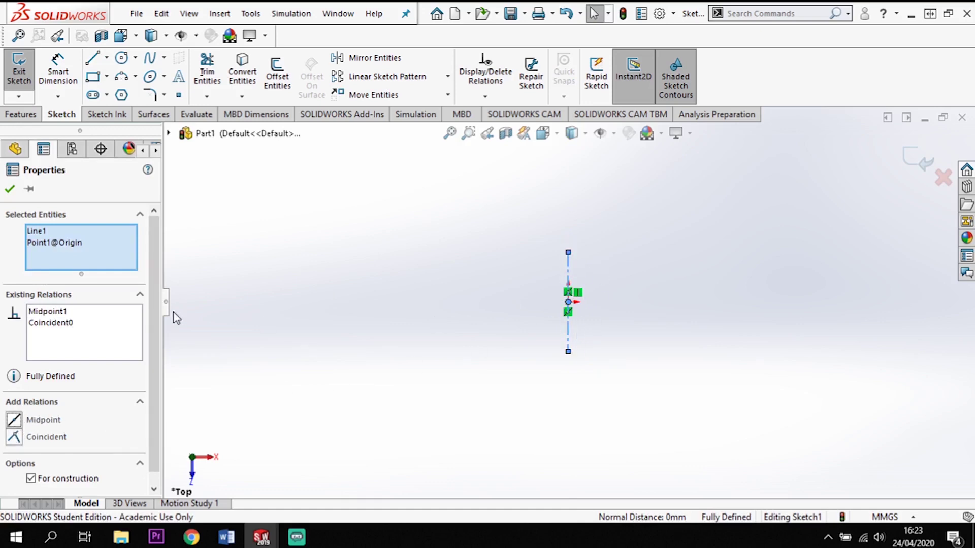
left_click(12, 191)
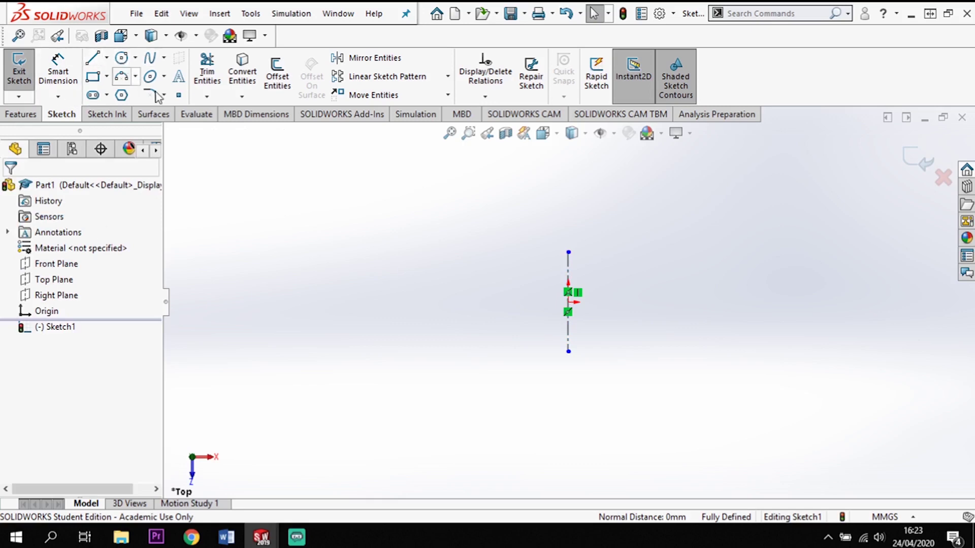
Dimension the vertical centerline's length and set it to 42.67 mm.
left_click(58, 66)
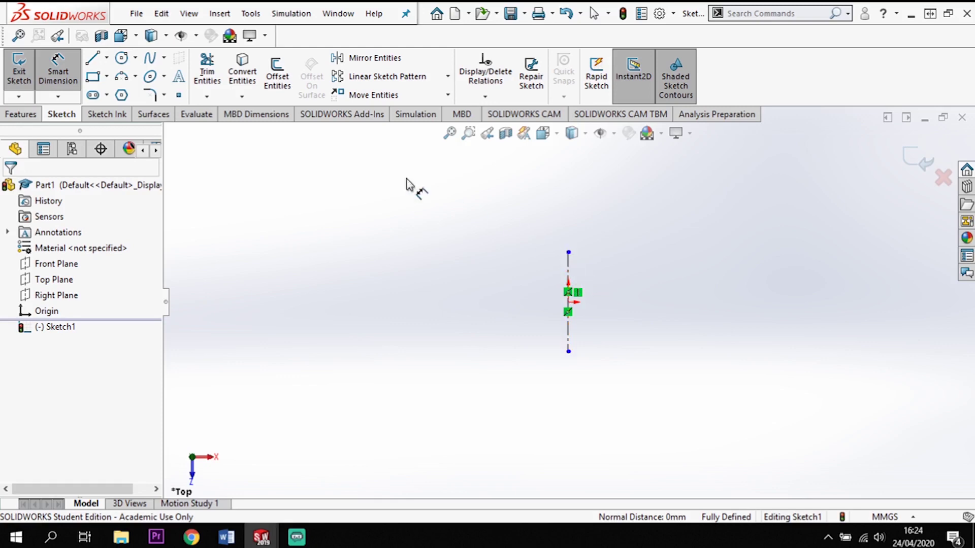
left_click(570, 276)
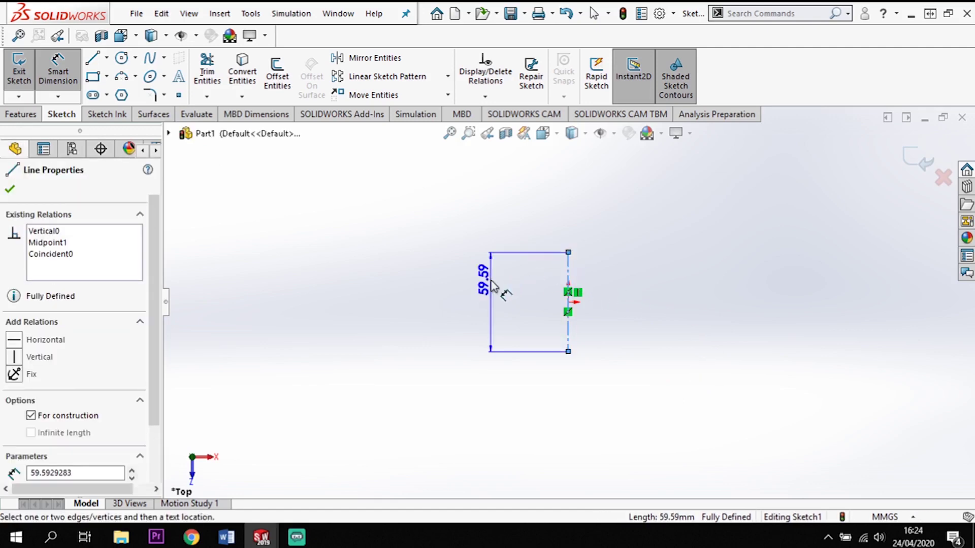
left_click(492, 286)
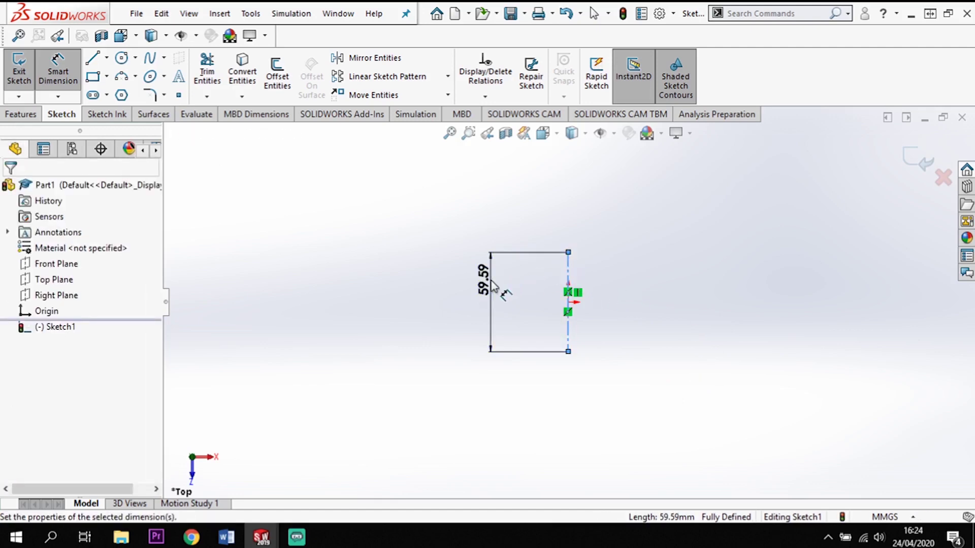
type("42")
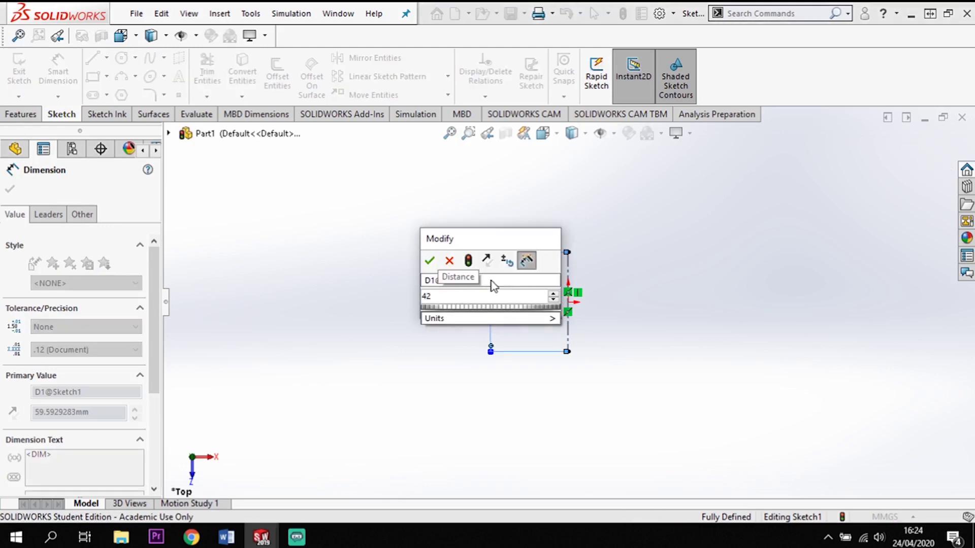
type(".67")
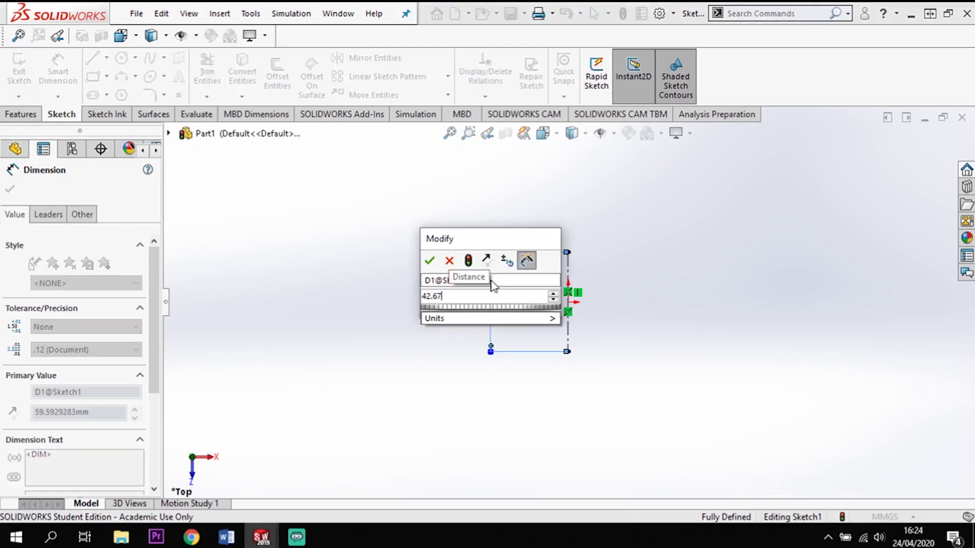
key("Return")
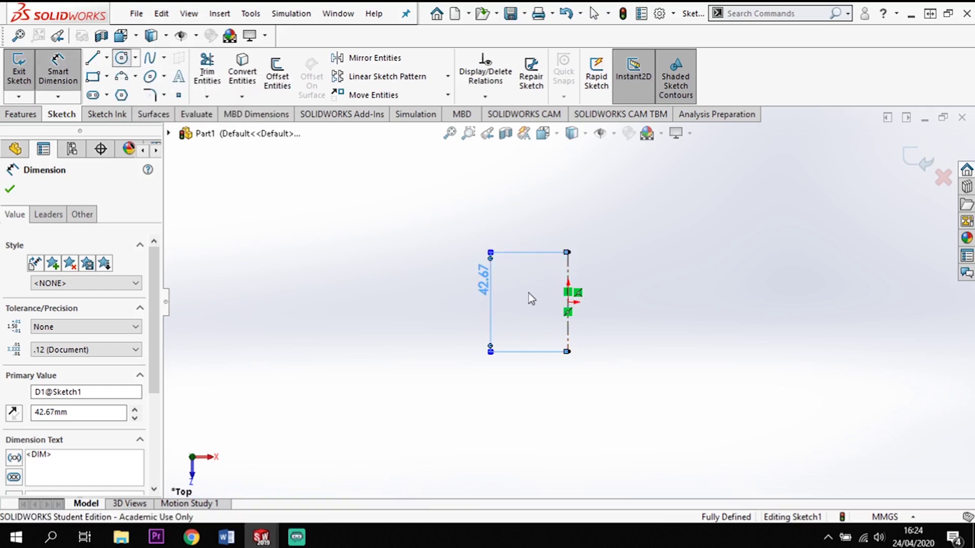
Sketch a circle centred on the origin that passes through the centerline's upper endpoint.
left_click(567, 302)
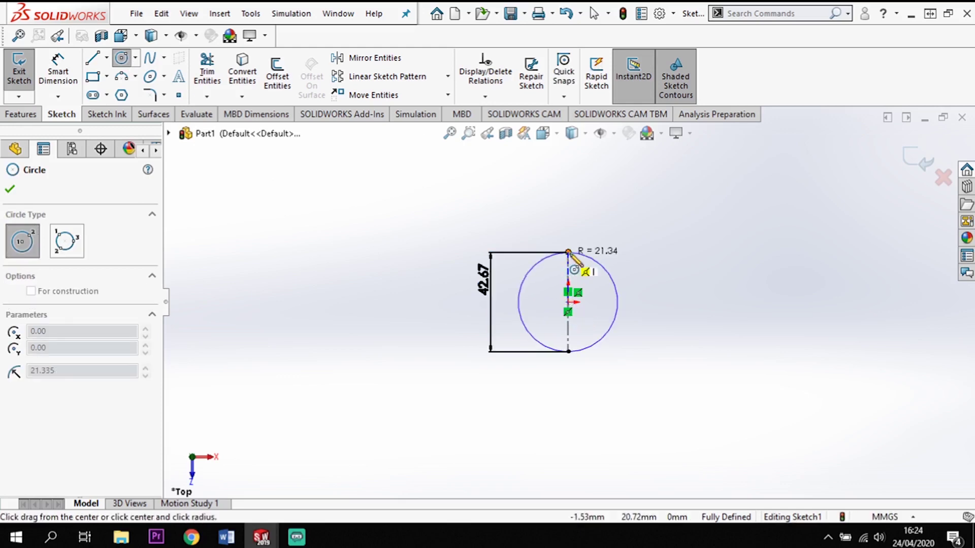
left_click(568, 251)
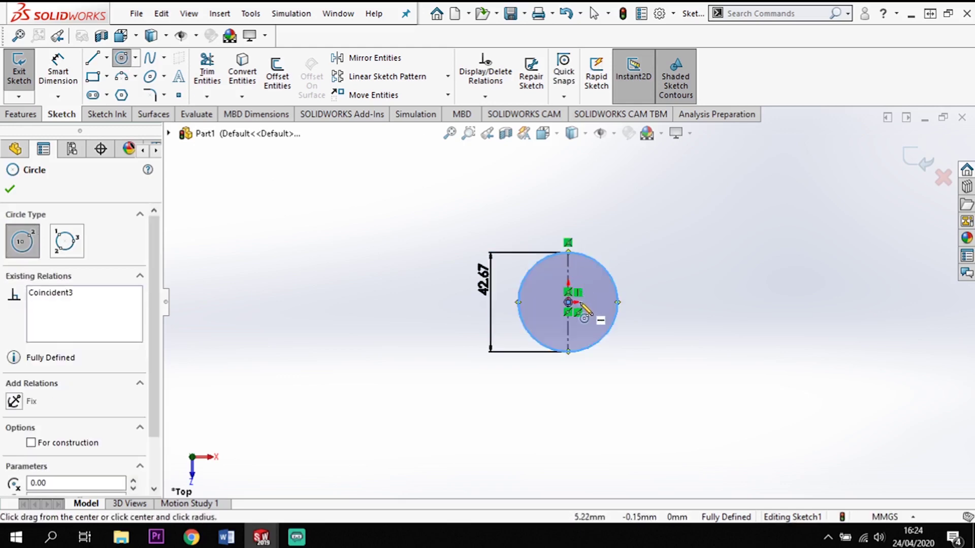
key("Escape")
Trim away the half of the circle left of the centerline.
left_click(57, 73)
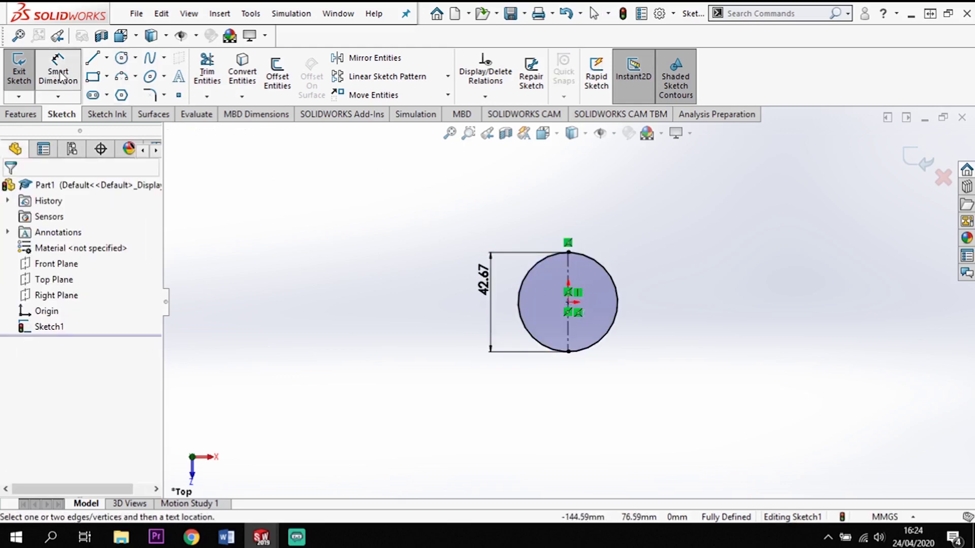
left_click(206, 71)
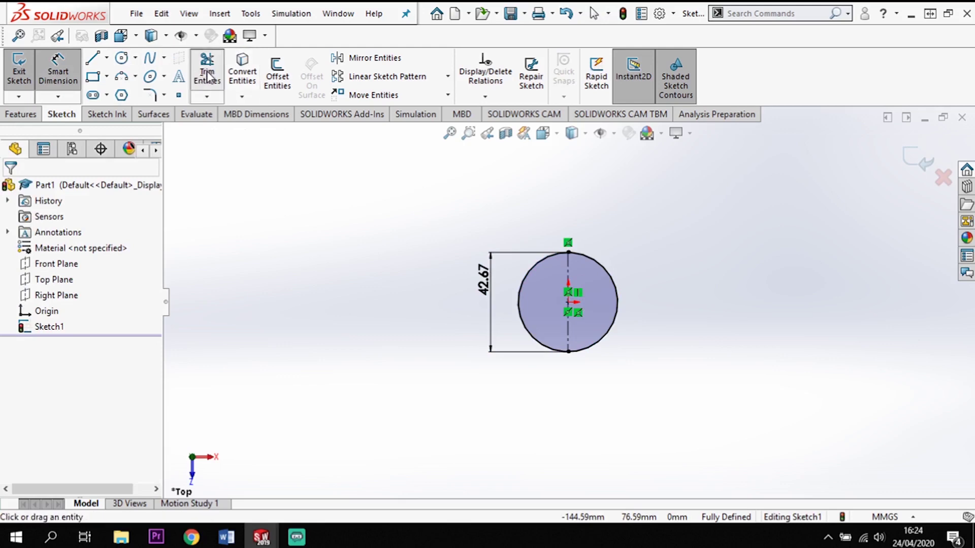
left_click(518, 307)
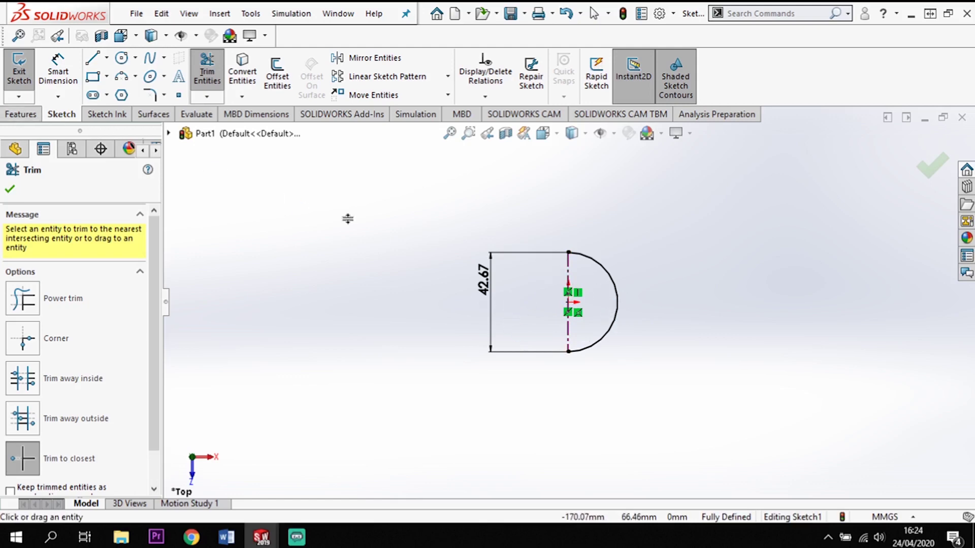
Revolve the semicircle 180 degrees about the centerline as a solid boss, letting the open sketch be closed automatically.
left_click(35, 115)
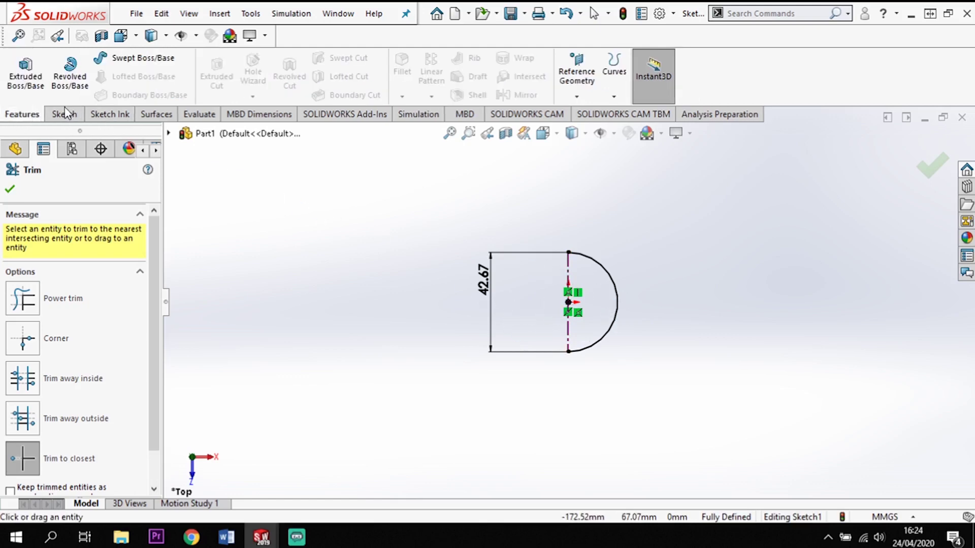
left_click(69, 71)
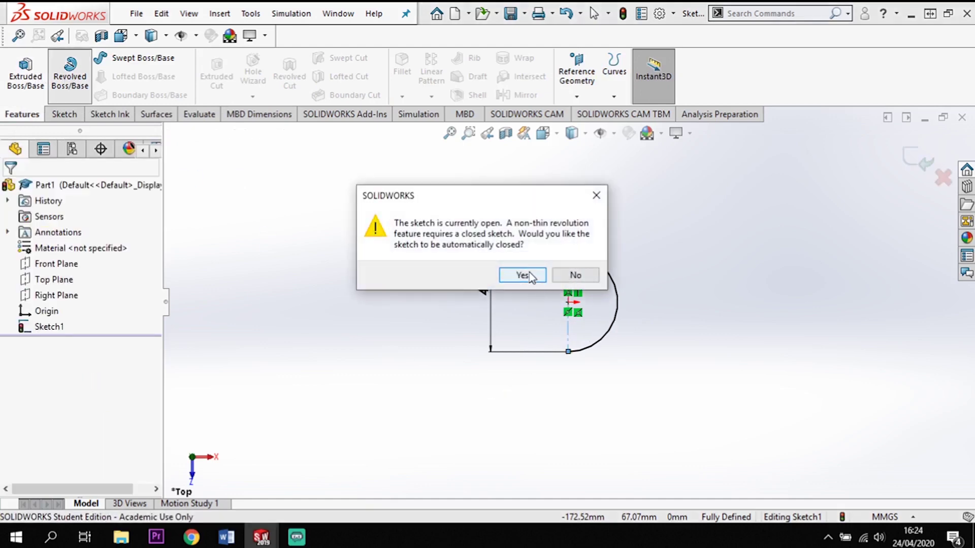
left_click(531, 275)
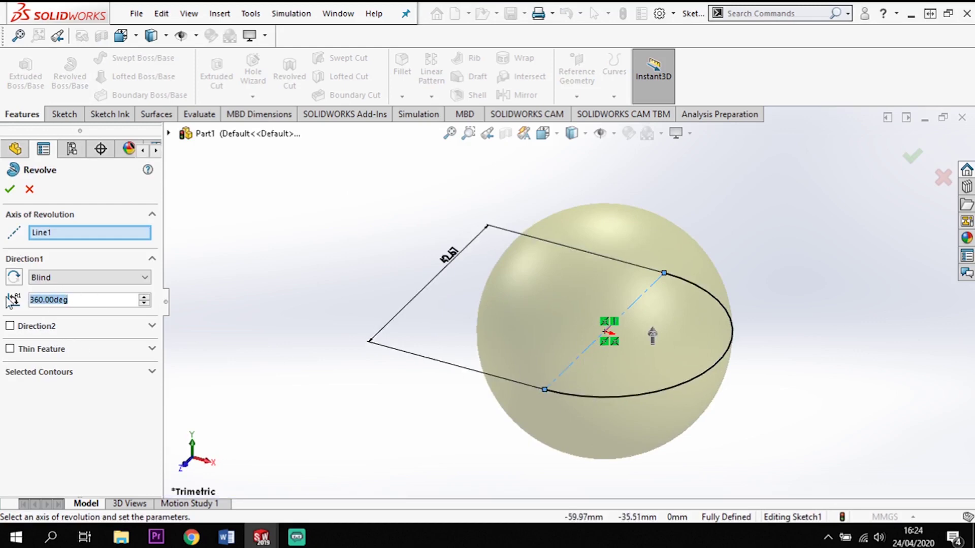
type("180")
key("Return")
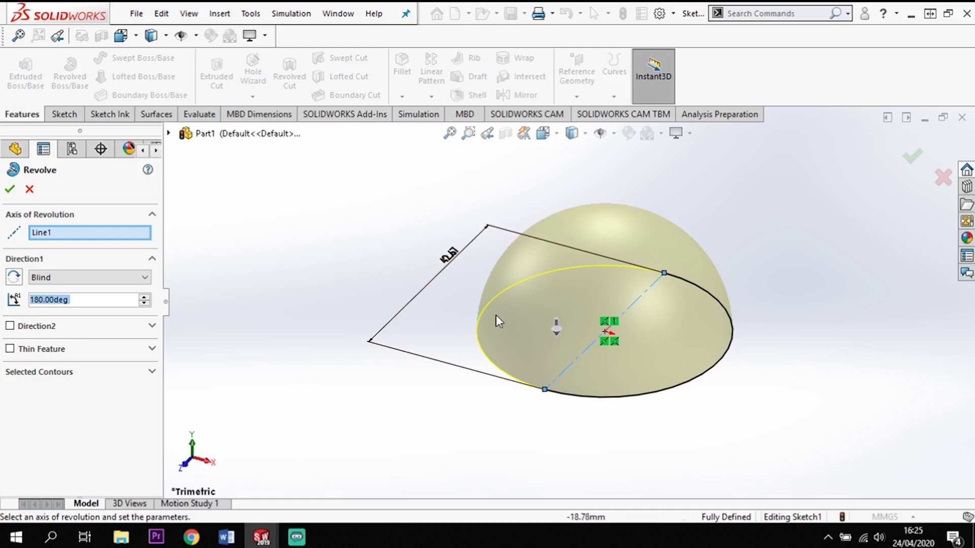
left_click(9, 189)
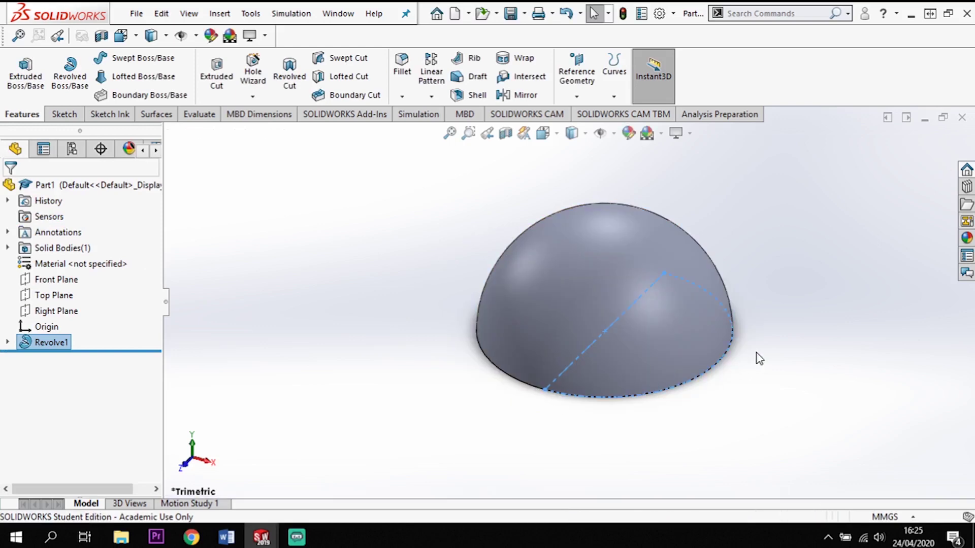
left_click(819, 366)
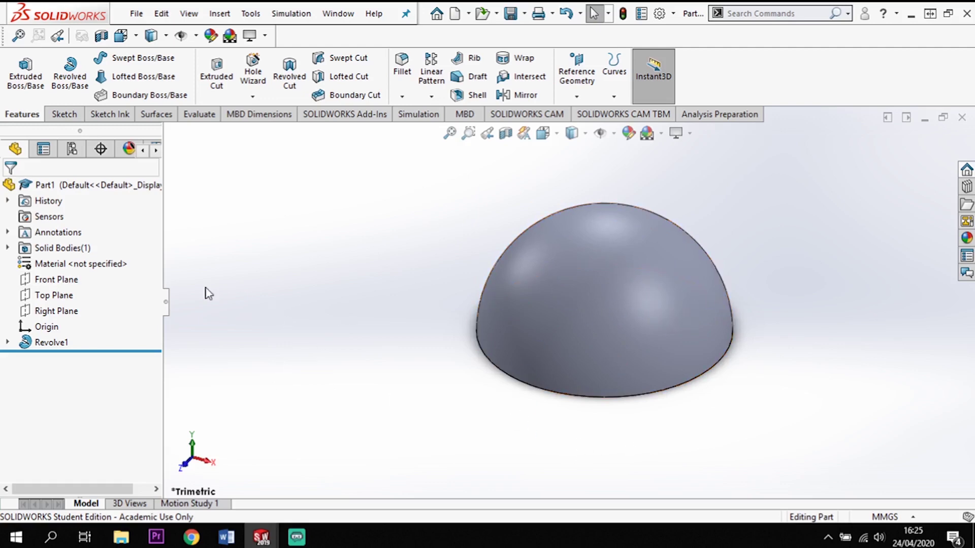
Create a reference axis at the intersection of the Front Plane and the Top Plane.
left_click(58, 281)
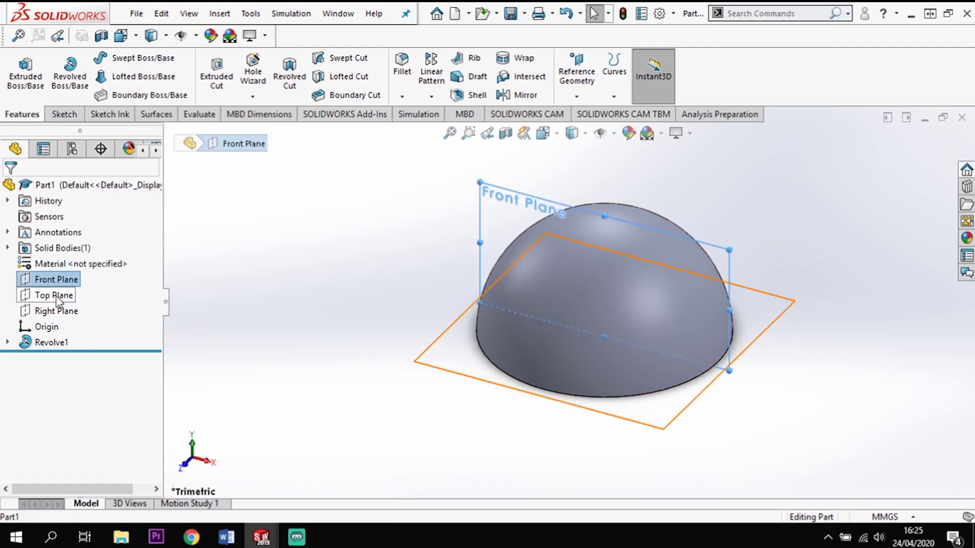
left_click(56, 296, "ctrl")
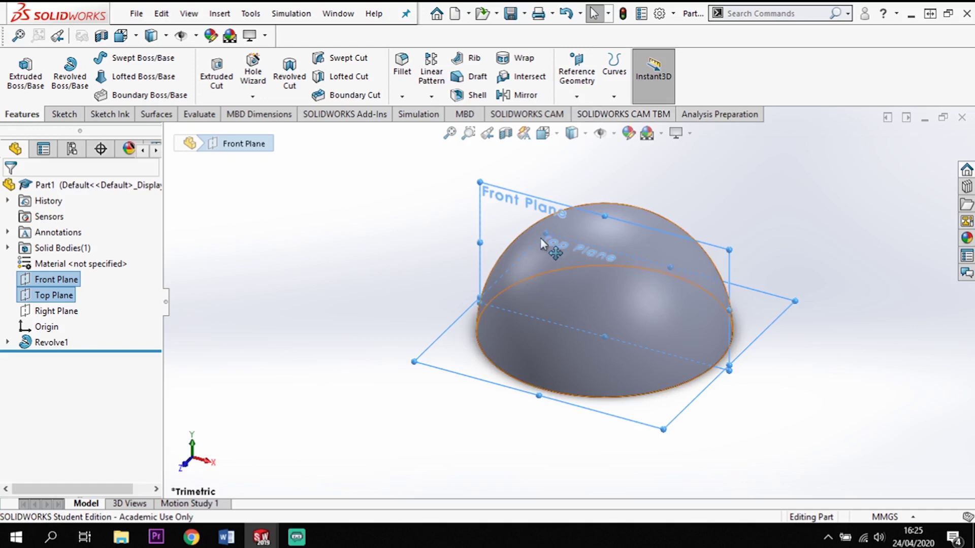
left_click(582, 96)
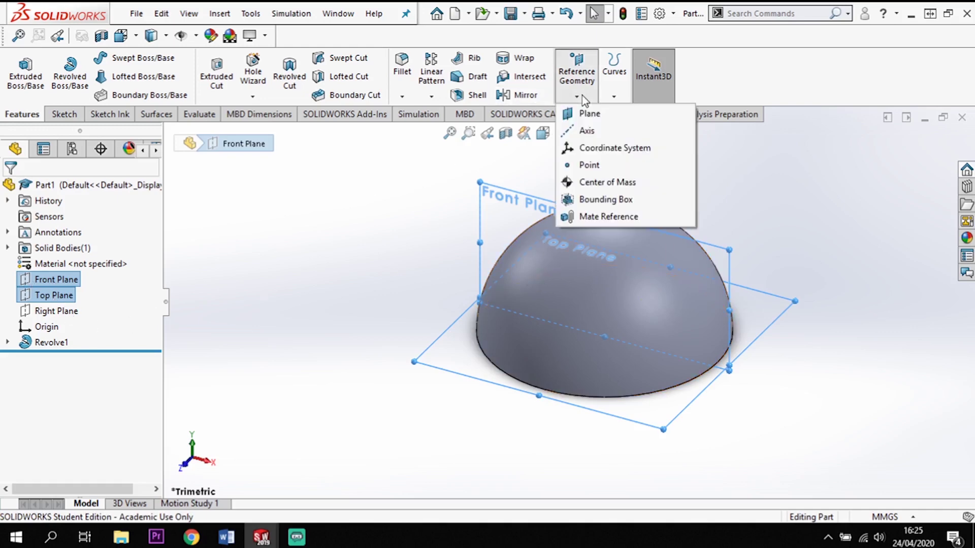
left_click(589, 131)
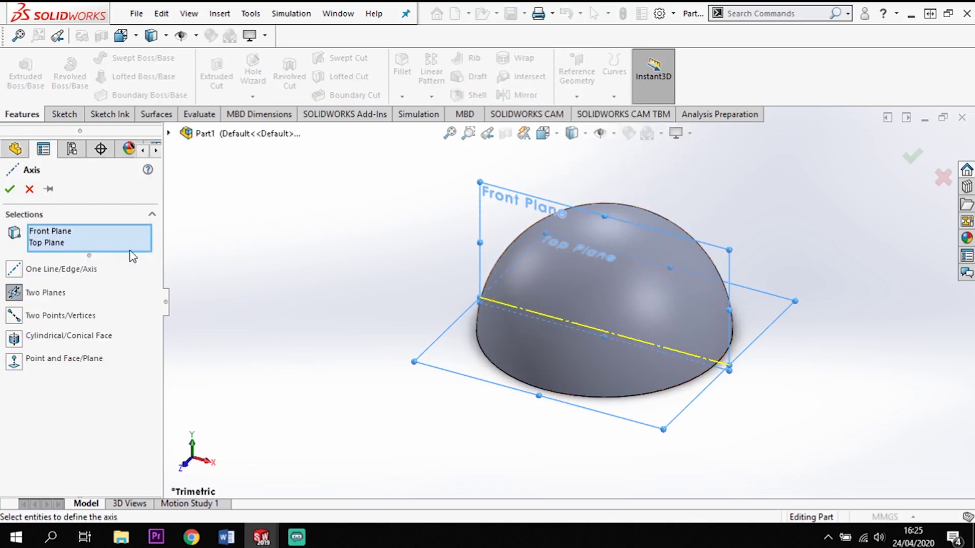
left_click(9, 191)
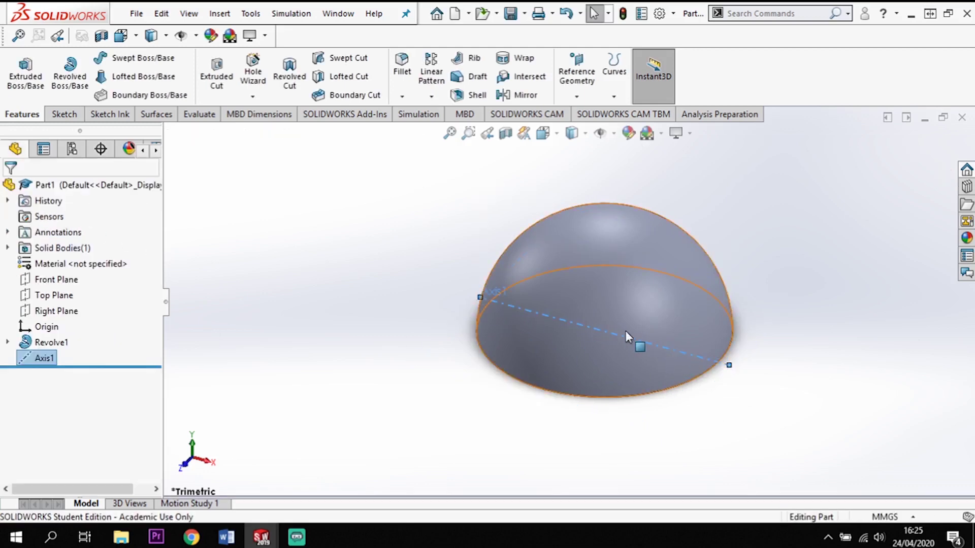
left_click(698, 436)
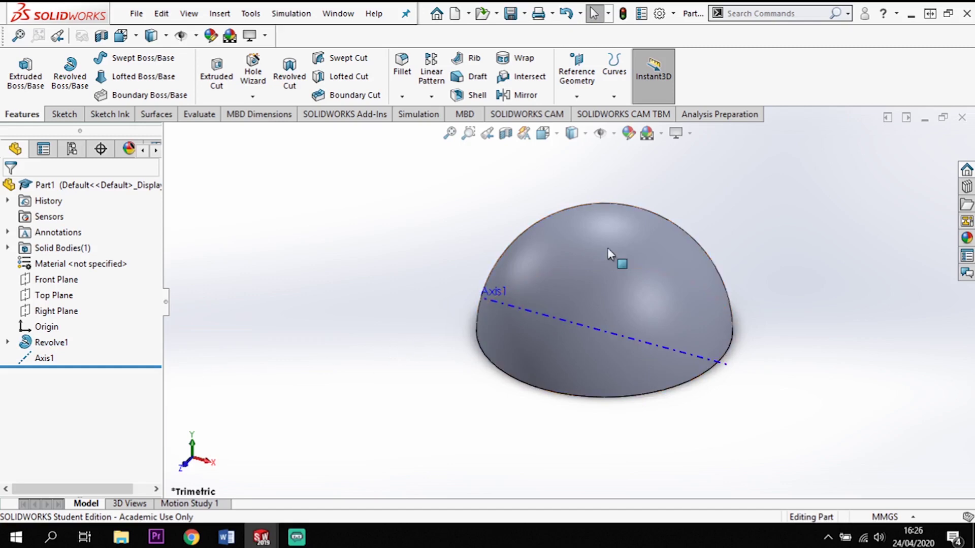
Start a sketch on the Front Plane and draw a vertical centerline about 1.3 mm long down from the hemisphere's topmost point.
left_click(57, 280)
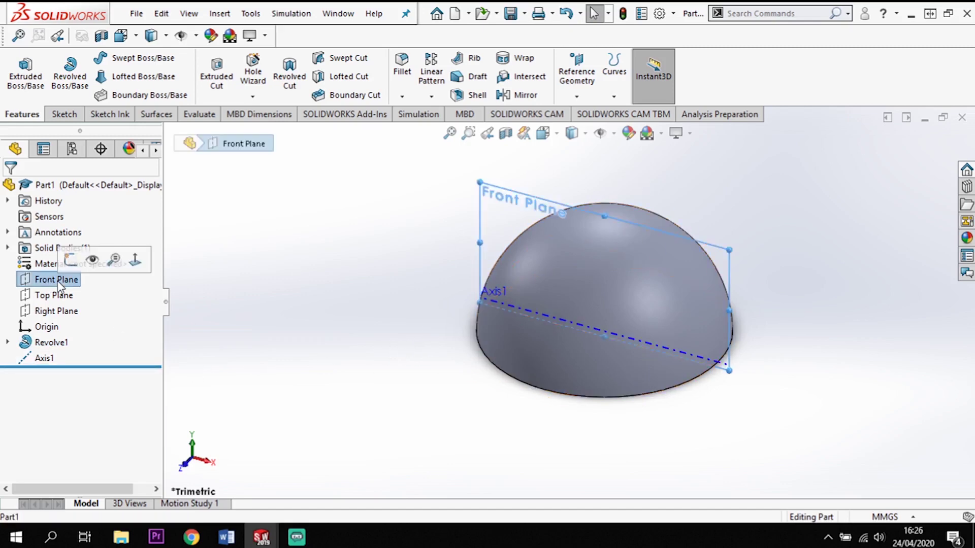
left_click(63, 114)
left_click(19, 71)
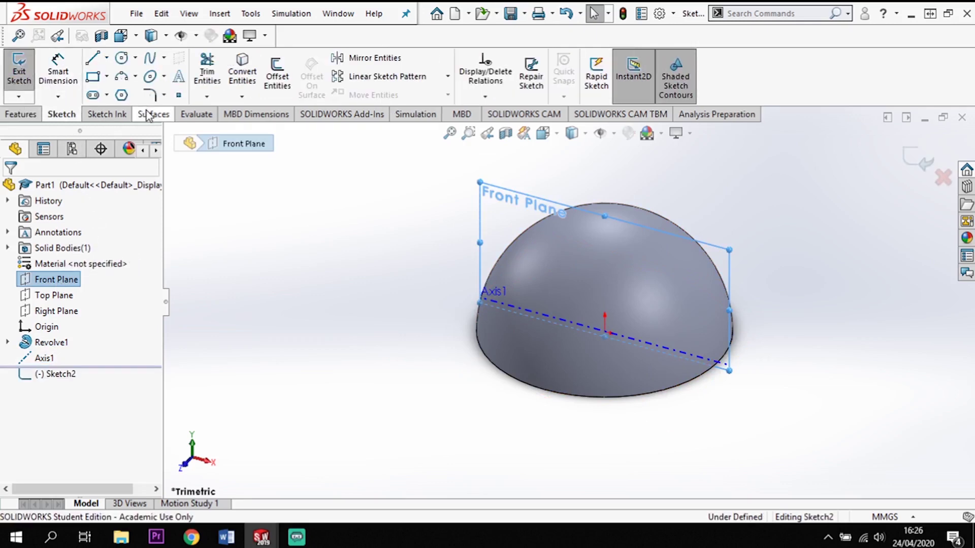
key("space")
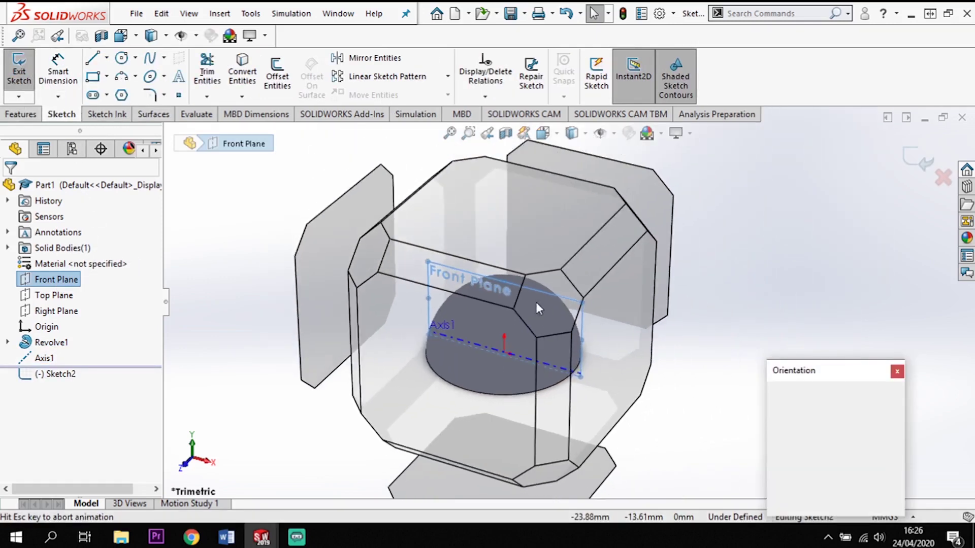
left_click(425, 370)
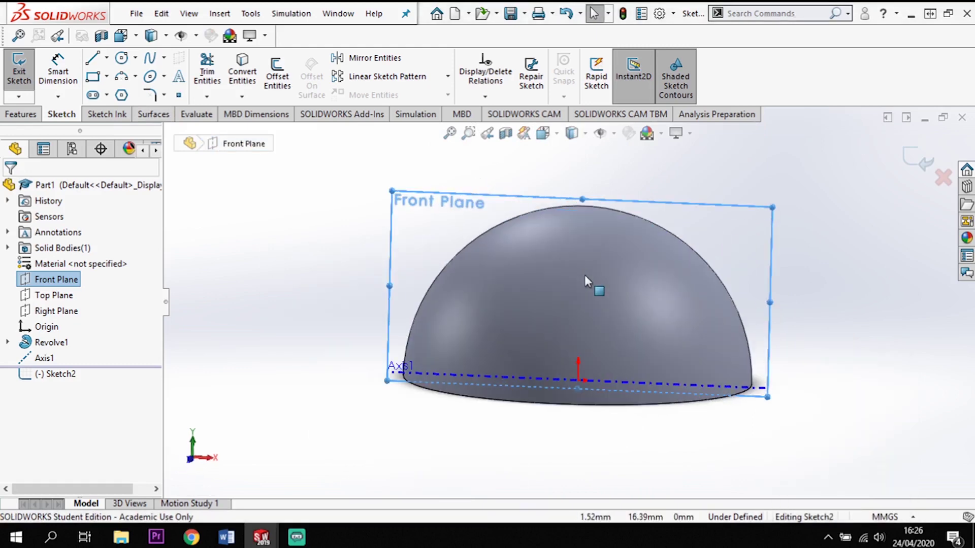
scroll(580, 229, "down", 2)
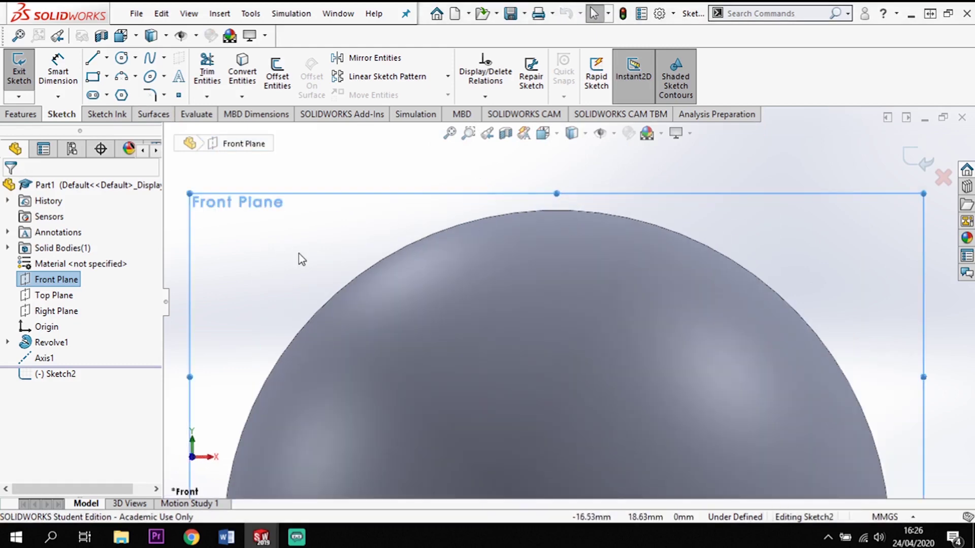
left_click(106, 58)
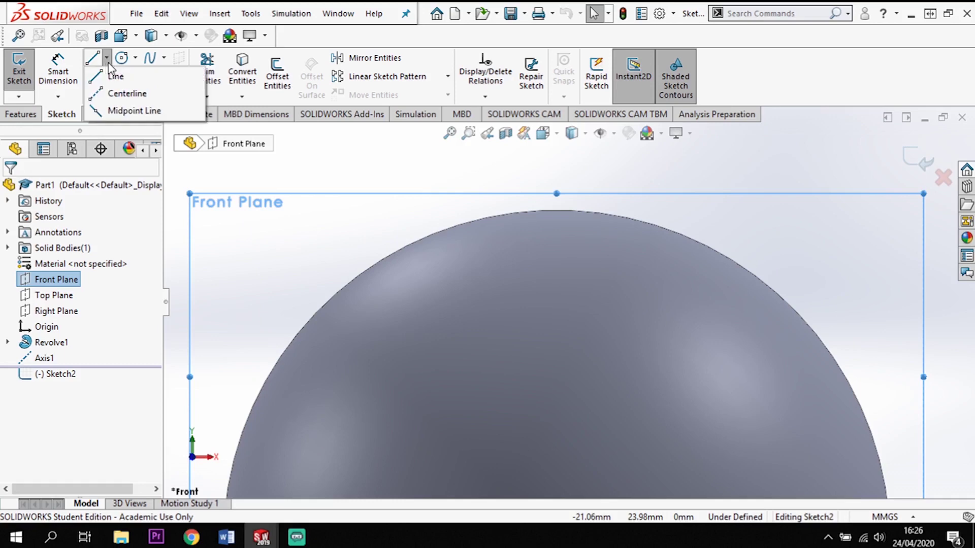
left_click(117, 92)
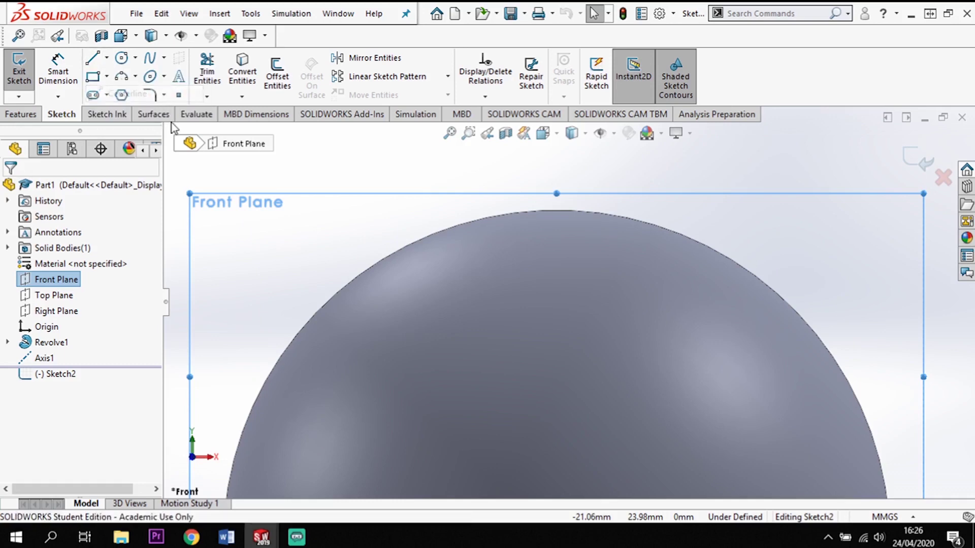
left_click(557, 211)
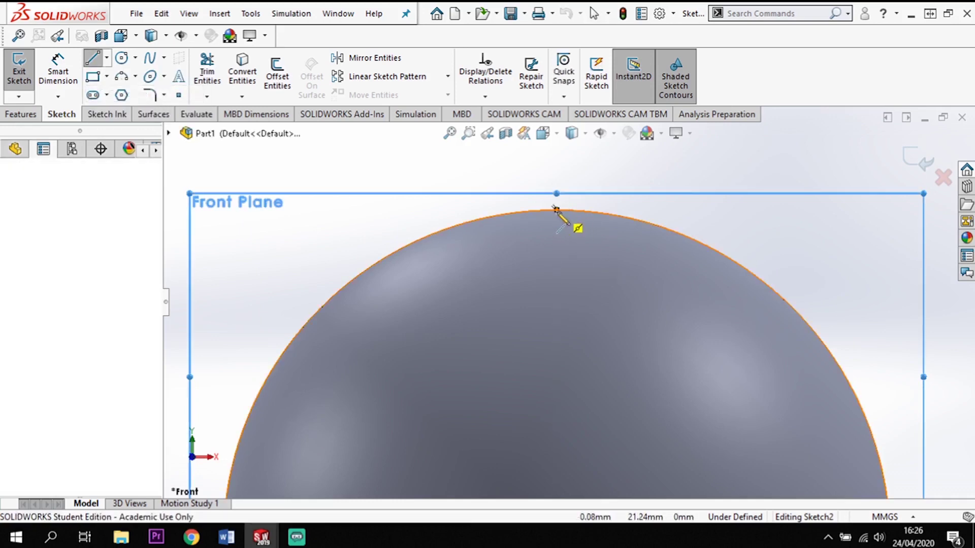
left_click(557, 232)
key("Escape")
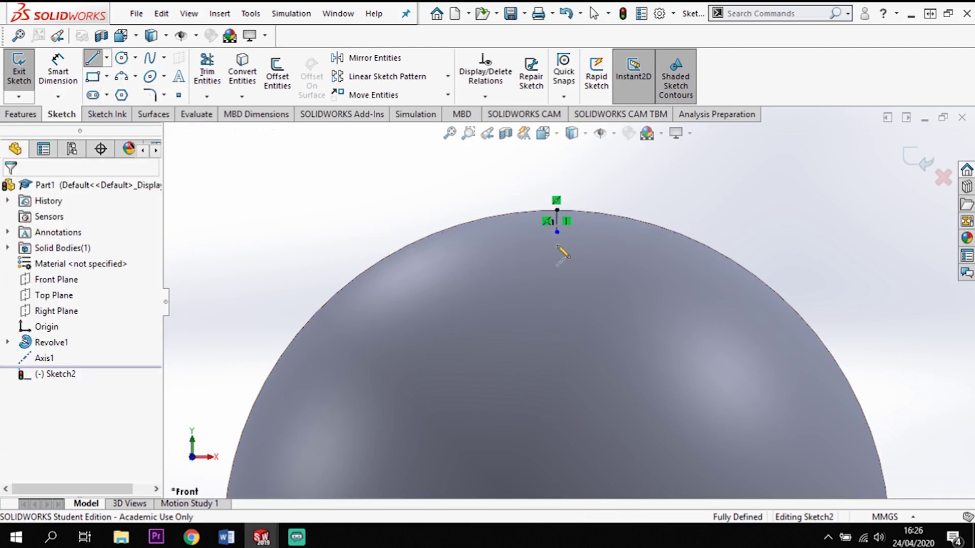
Draw a downward-bulging three-point arc from the centerline's lower endpoint to the hemisphere's outline on the right.
scroll(562, 243, "down", 3)
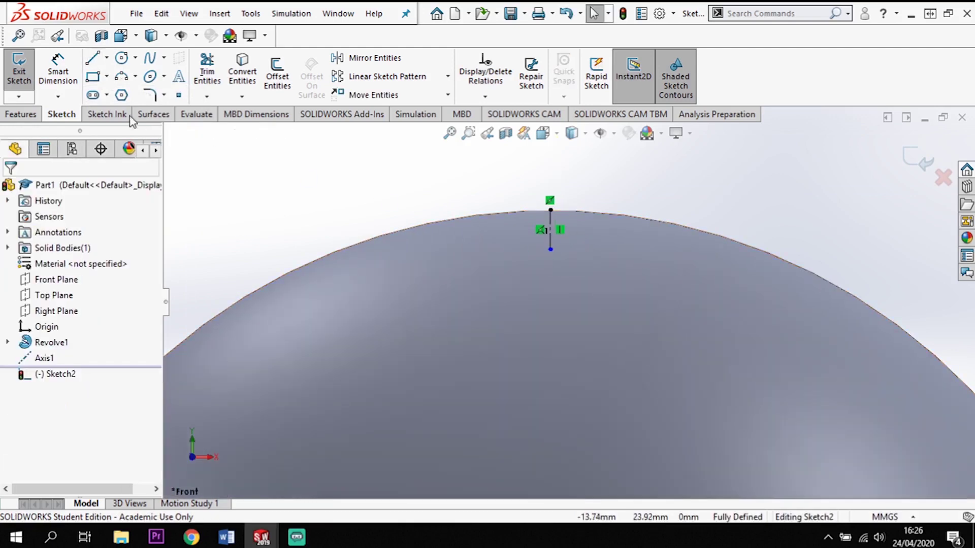
left_click(122, 77)
left_click(550, 229)
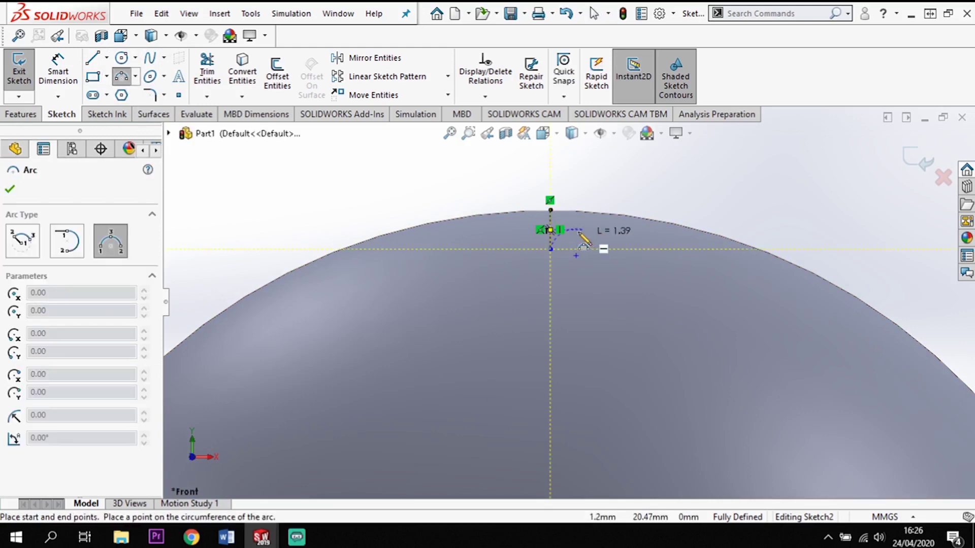
left_click(614, 214)
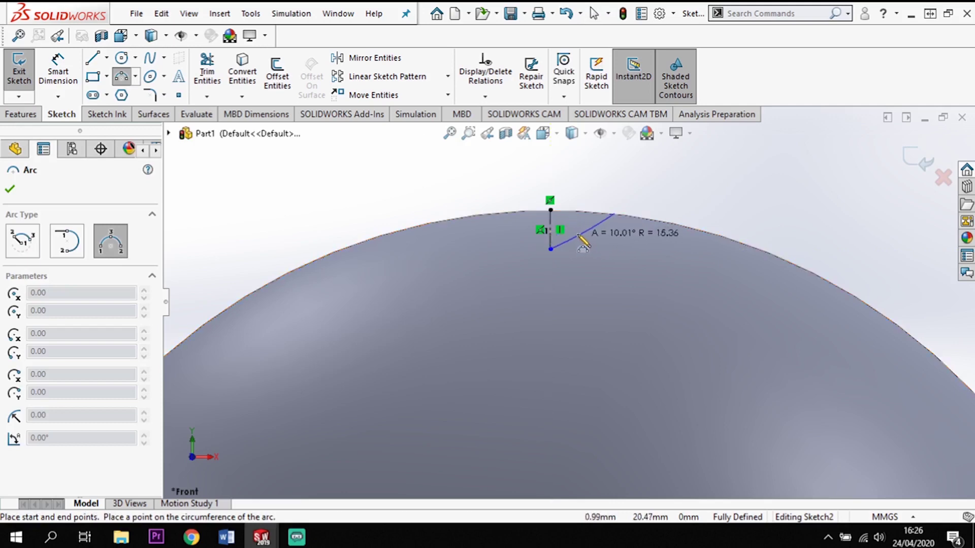
left_click(585, 239)
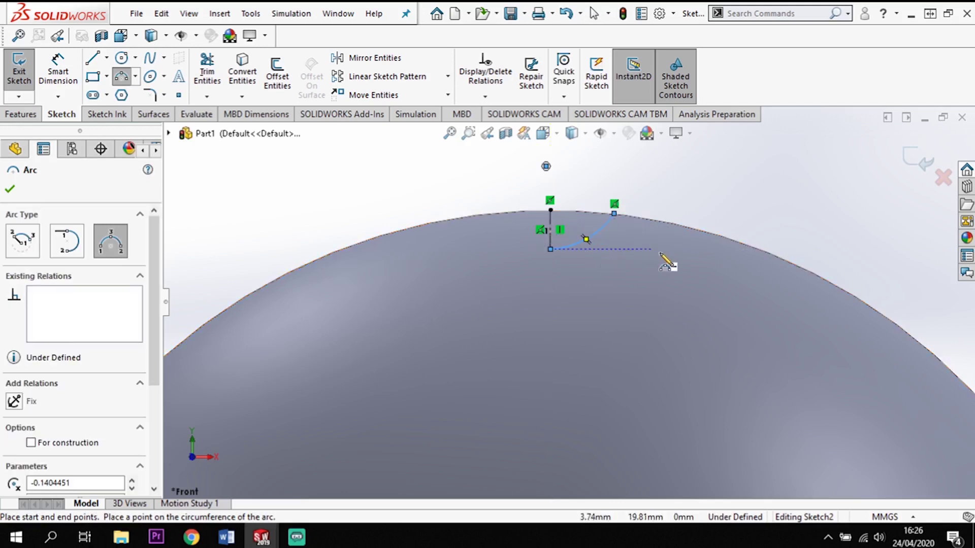
key("Escape")
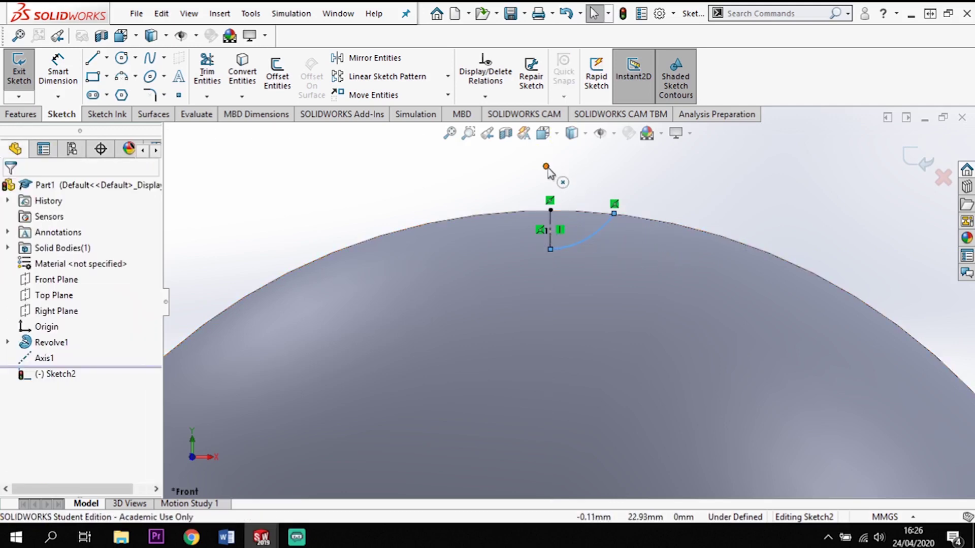
Add a Vertical relation between the arc's centre point and the centerline's upper endpoint.
left_click(546, 167)
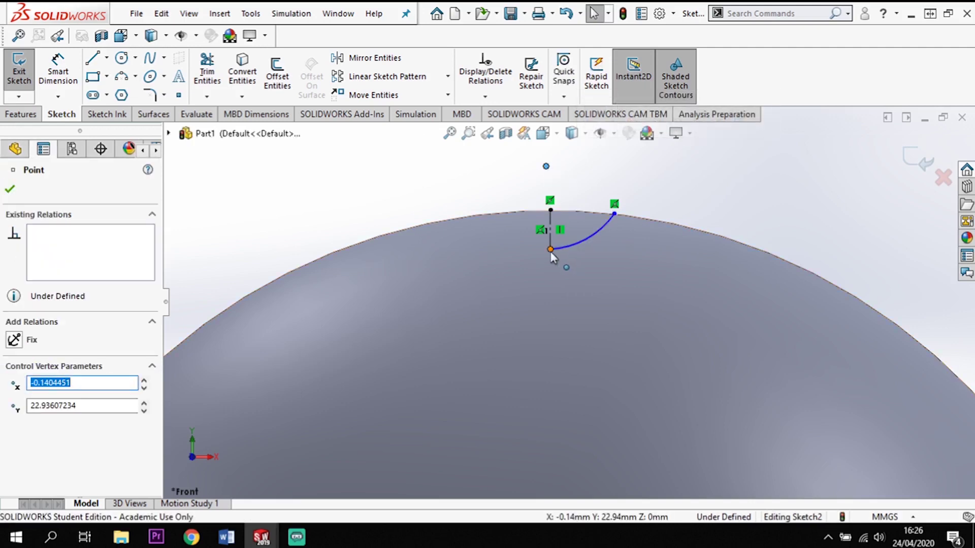
left_click(550, 210)
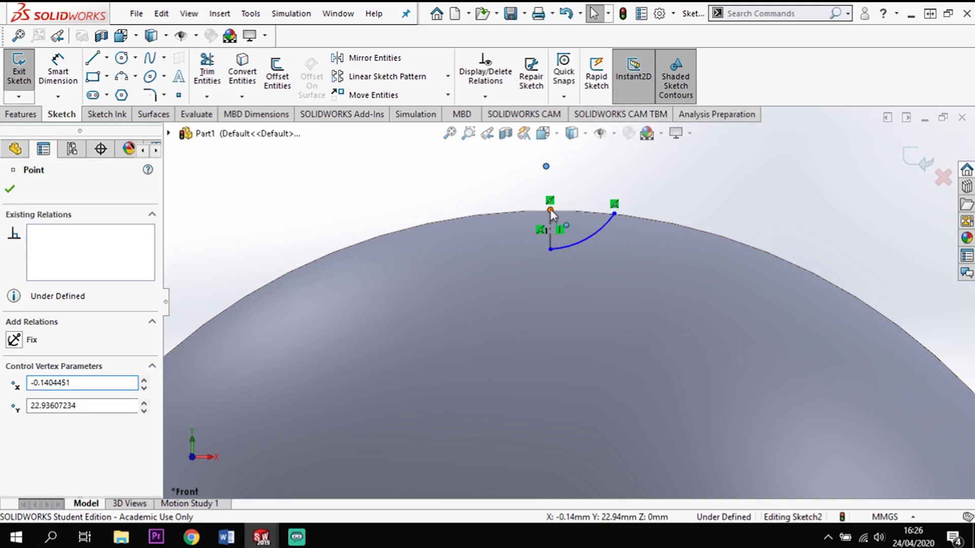
left_click(545, 166, "ctrl")
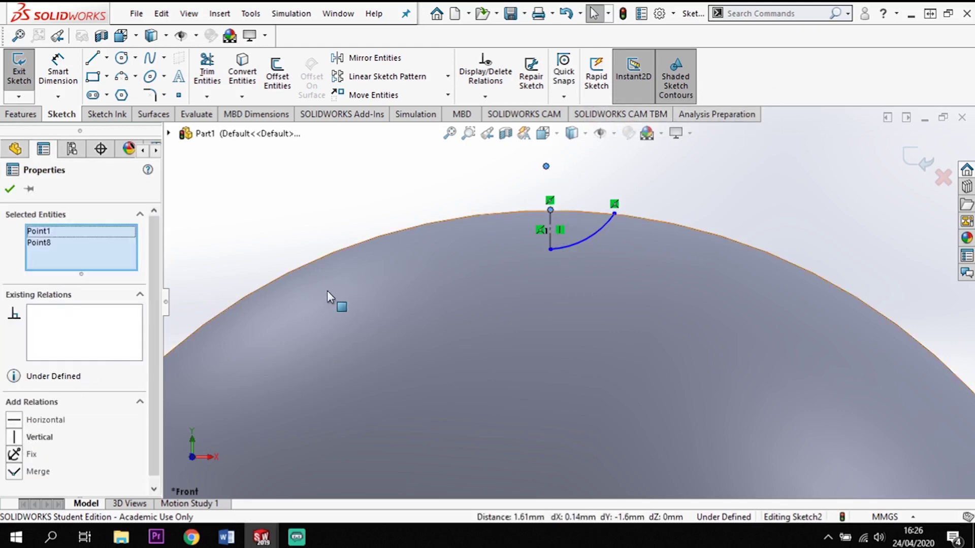
left_click(13, 439)
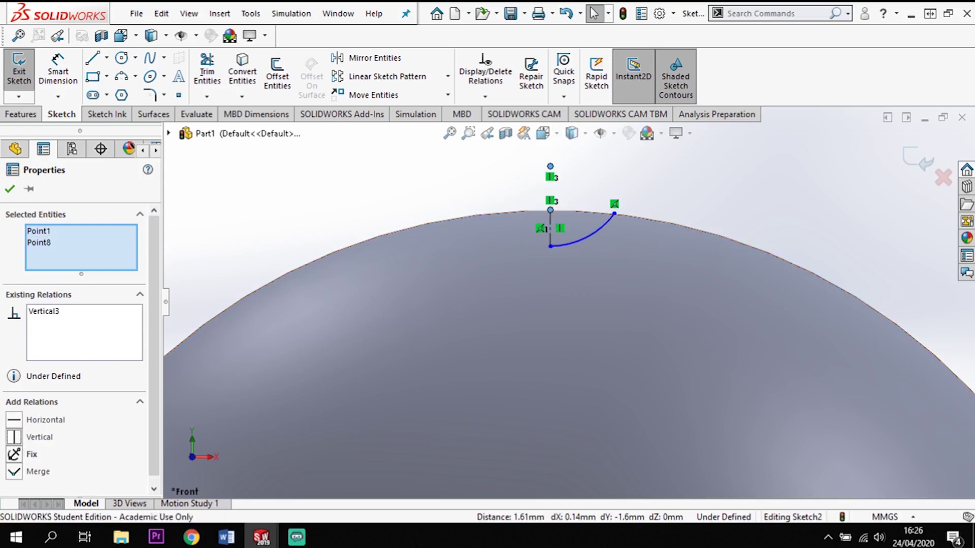
left_click(9, 189)
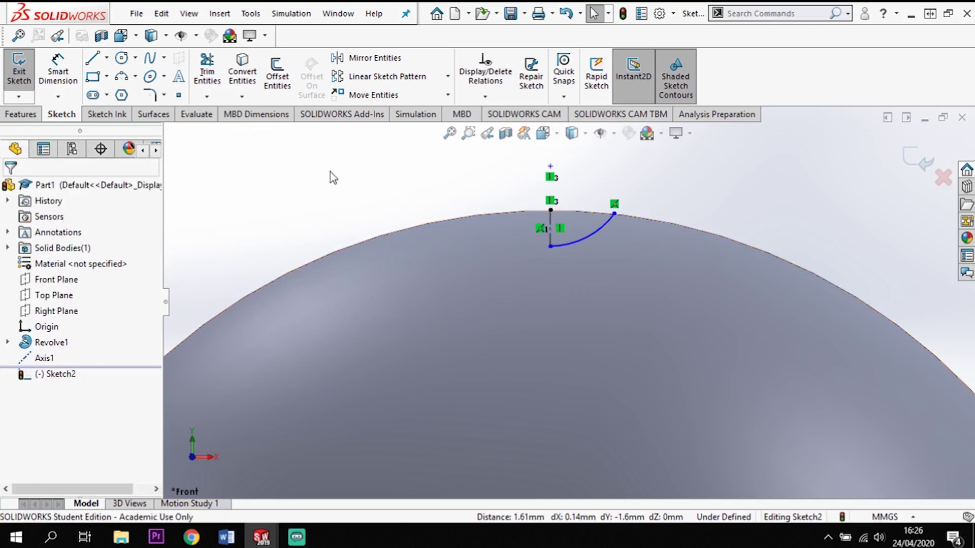
Dimension the centerline's length to 1 mm and the horizontal distance from its upper endpoint to the arc's outer endpoint to 2 mm.
left_click(58, 69)
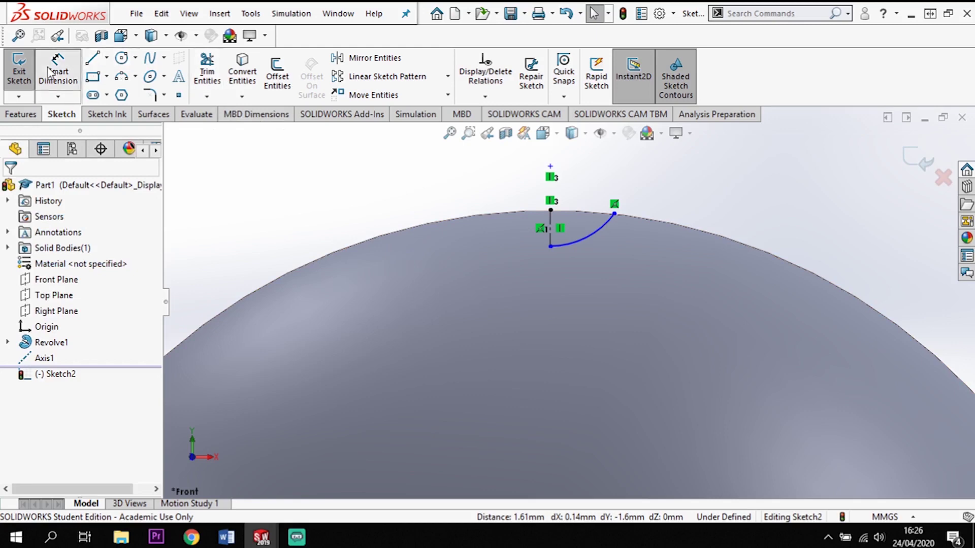
left_click(551, 227)
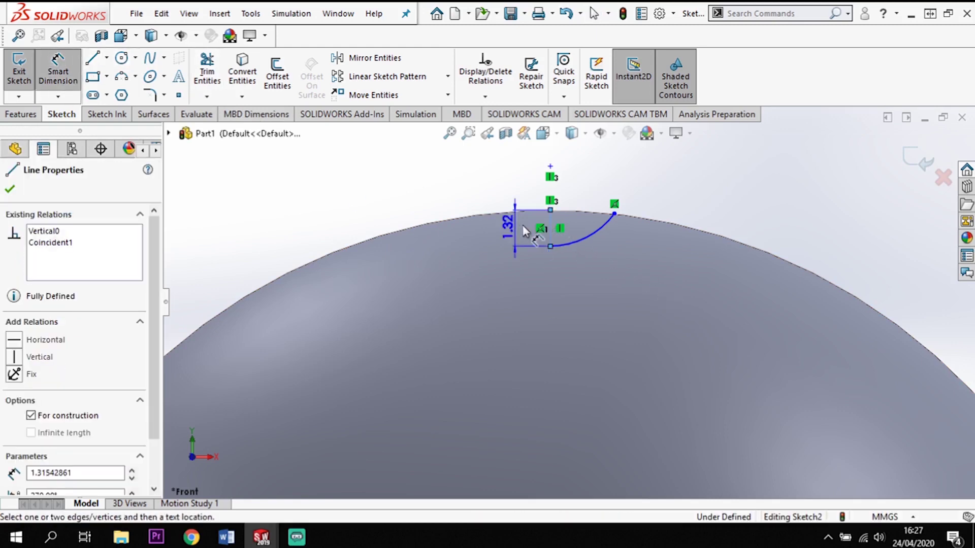
left_click(524, 230)
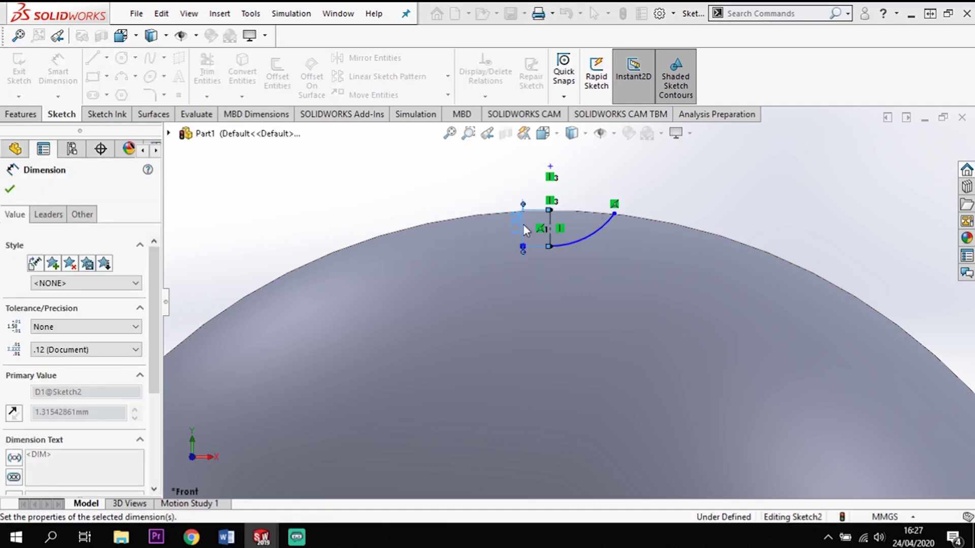
left_click(551, 210)
left_click(567, 169)
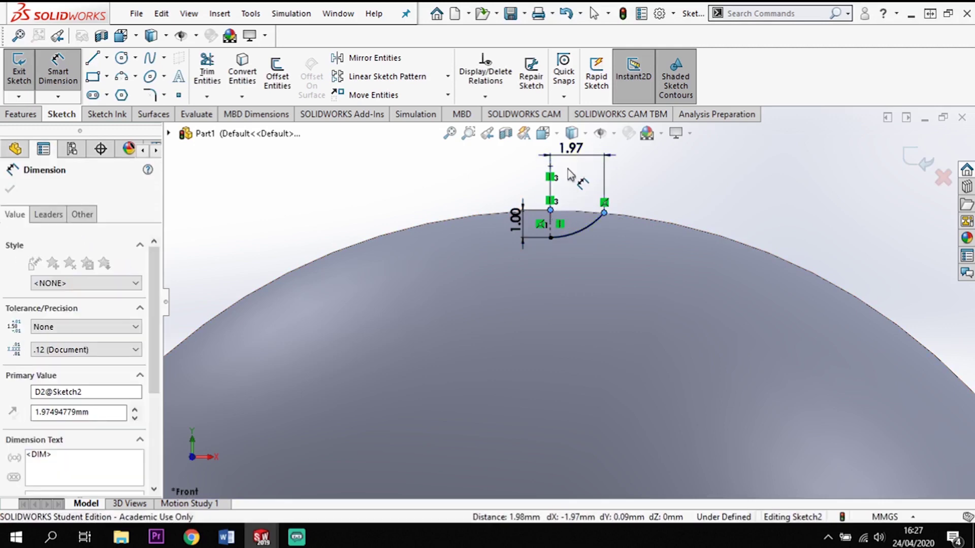
key("Return")
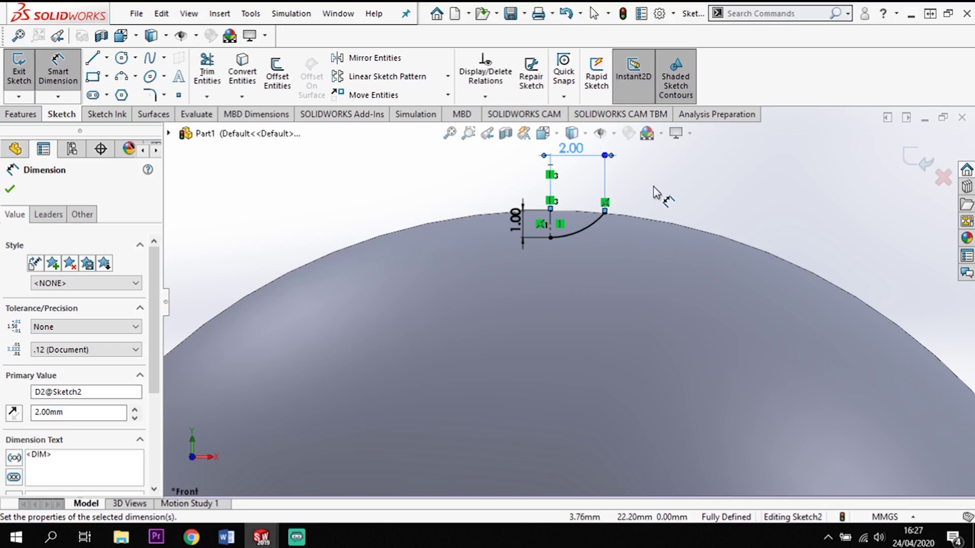
key("Escape")
Convert the hemisphere's outline into the sketch and trim it to the piece between the centerline and the arc's outer endpoint.
left_click(647, 219)
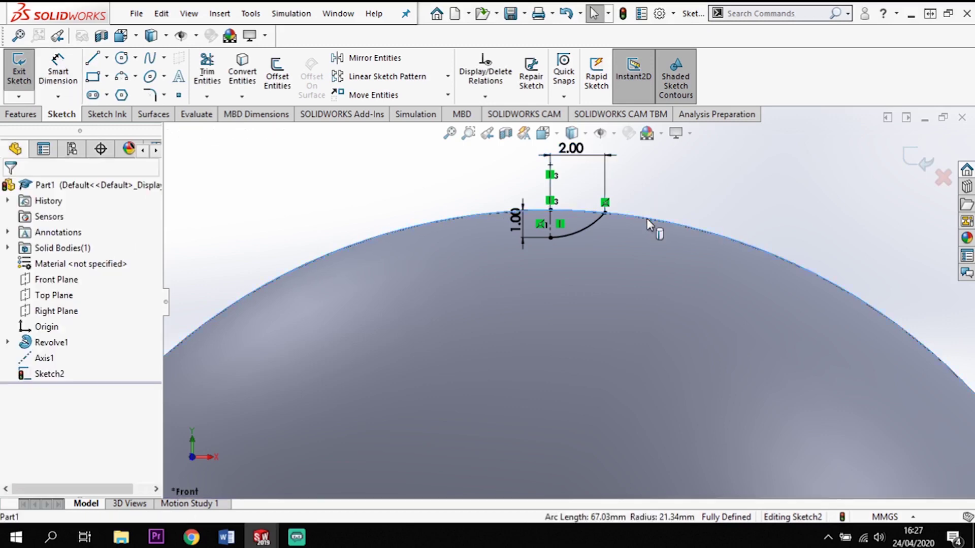
left_click(244, 72)
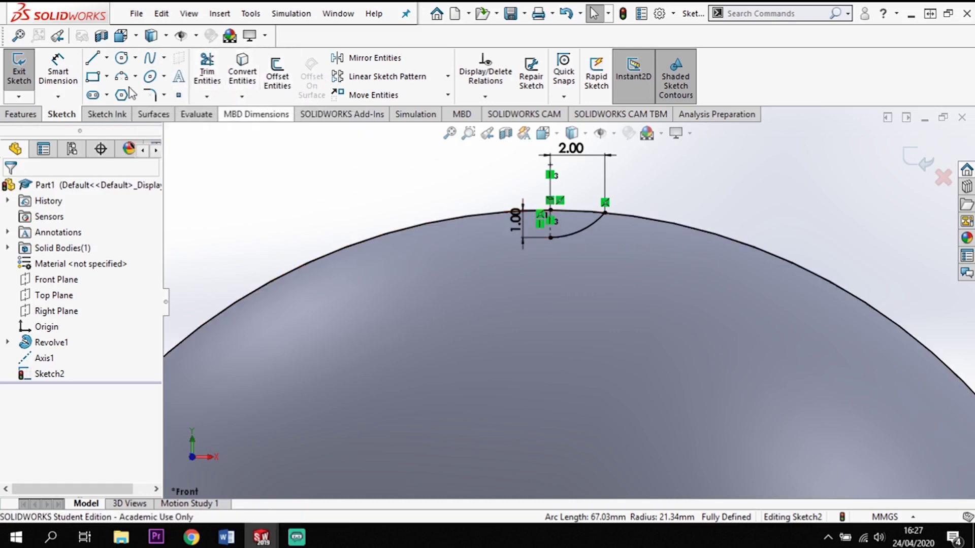
left_click(208, 74)
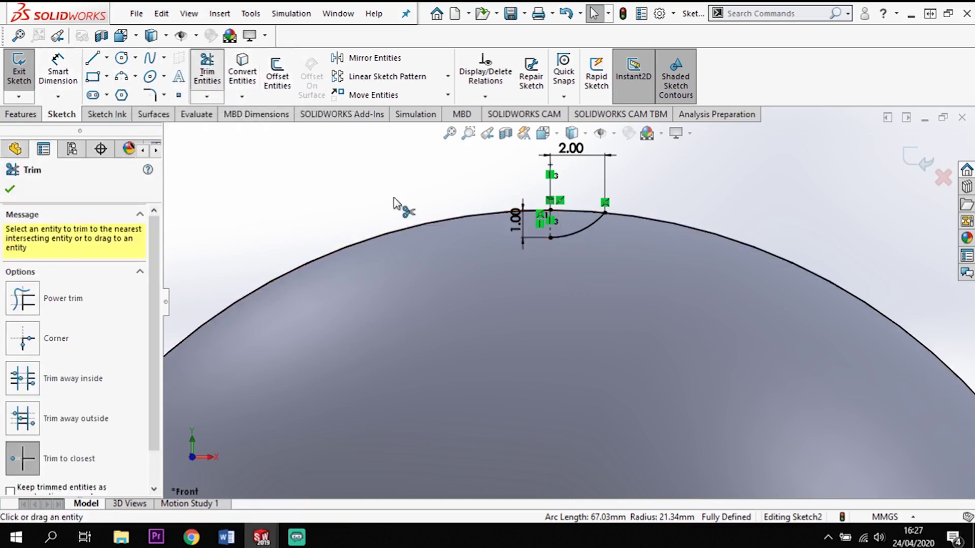
left_click(711, 232)
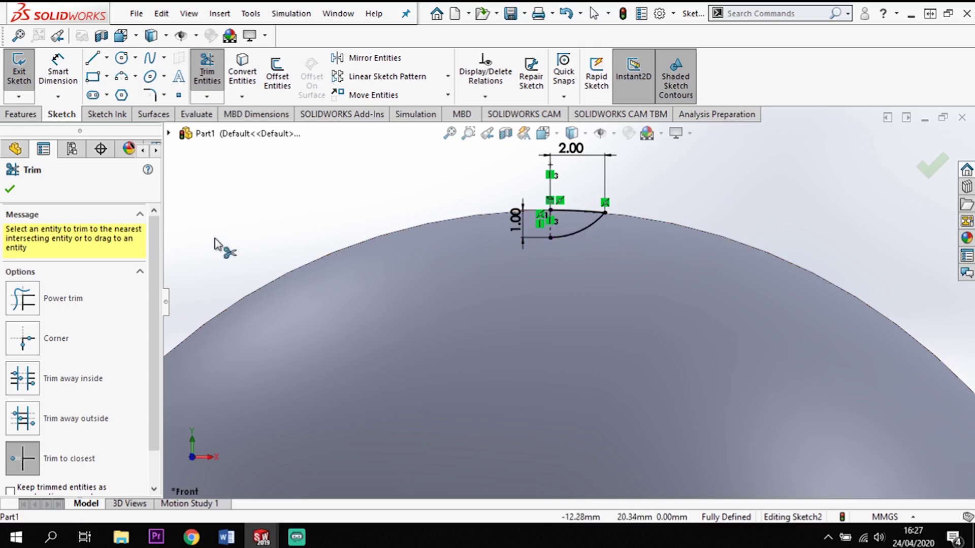
Cut the dimple profile as a 360-degree Revolved Cut about the centerline, letting the open sketch be closed automatically.
left_click(26, 116)
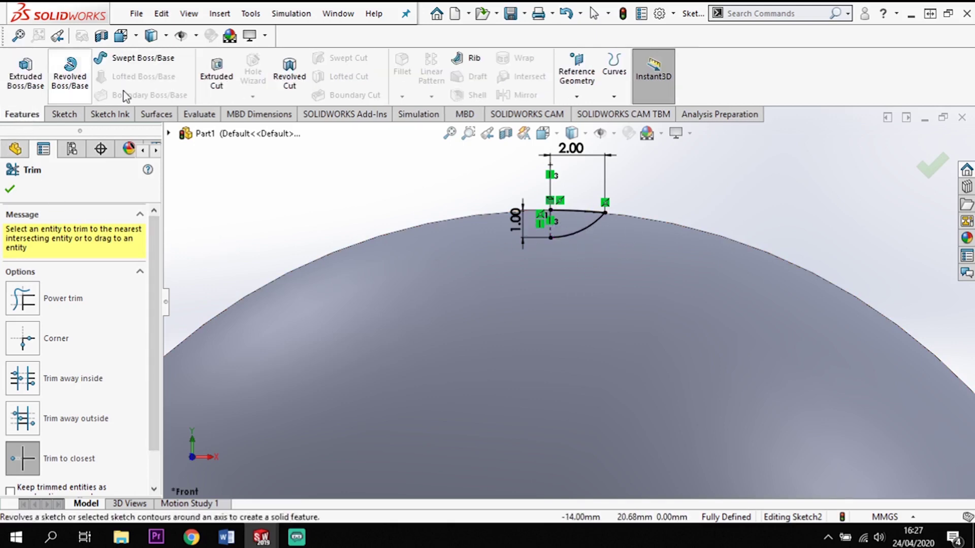
left_click(289, 71)
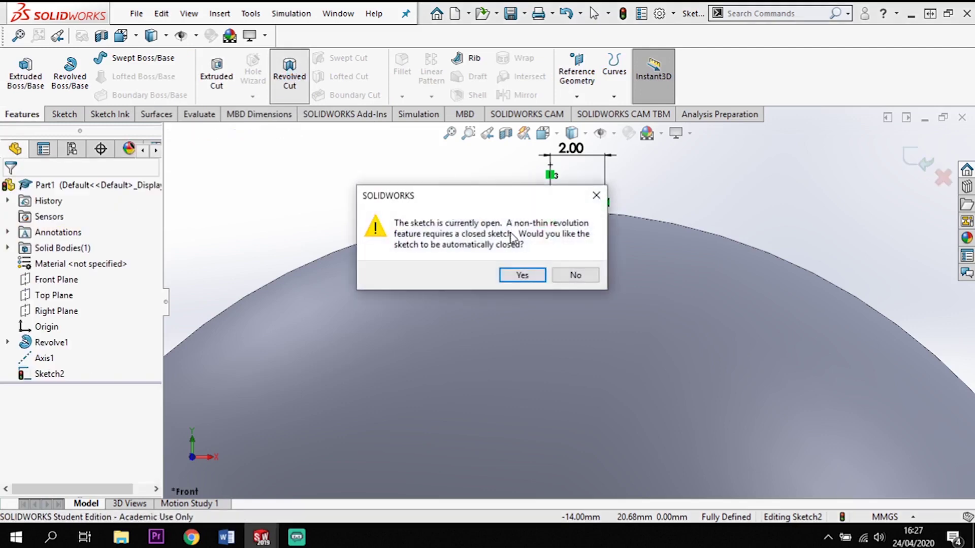
left_click(528, 277)
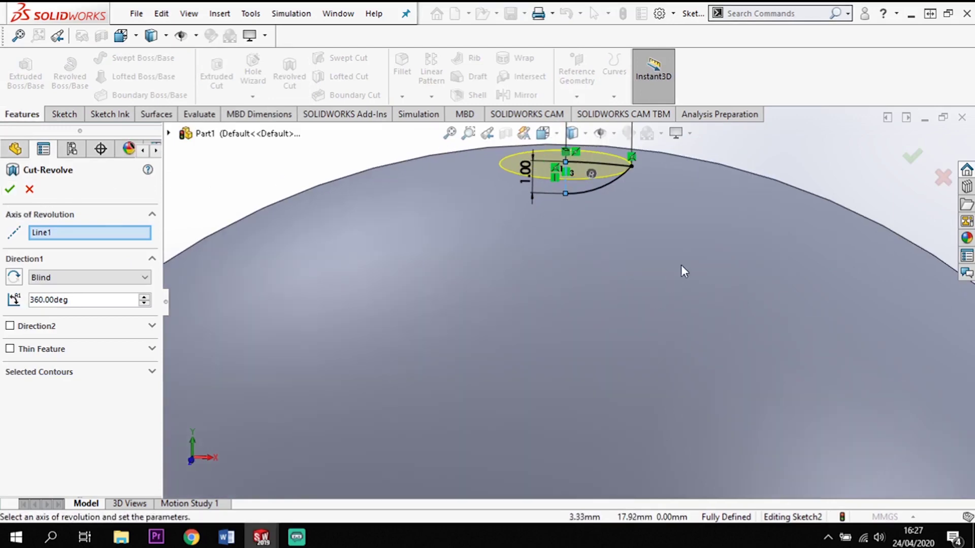
left_click(10, 191)
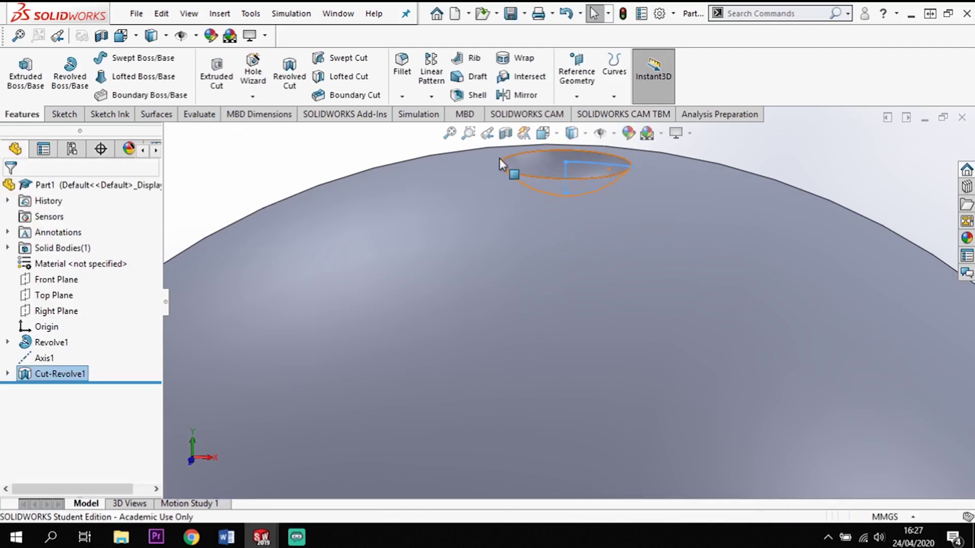
left_click(836, 161)
scroll(764, 220, "up", 3)
scroll(744, 248, "up", 3)
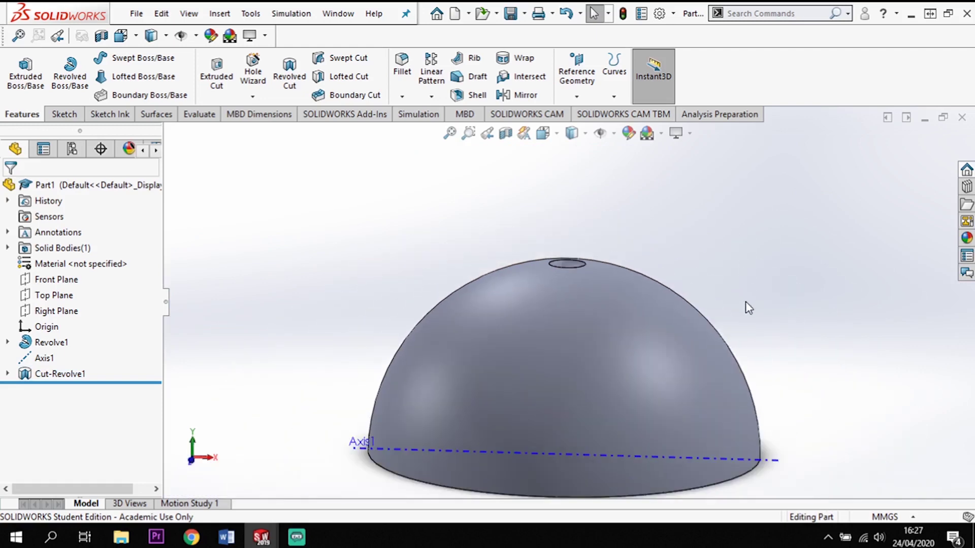
scroll(695, 290, "up", 2)
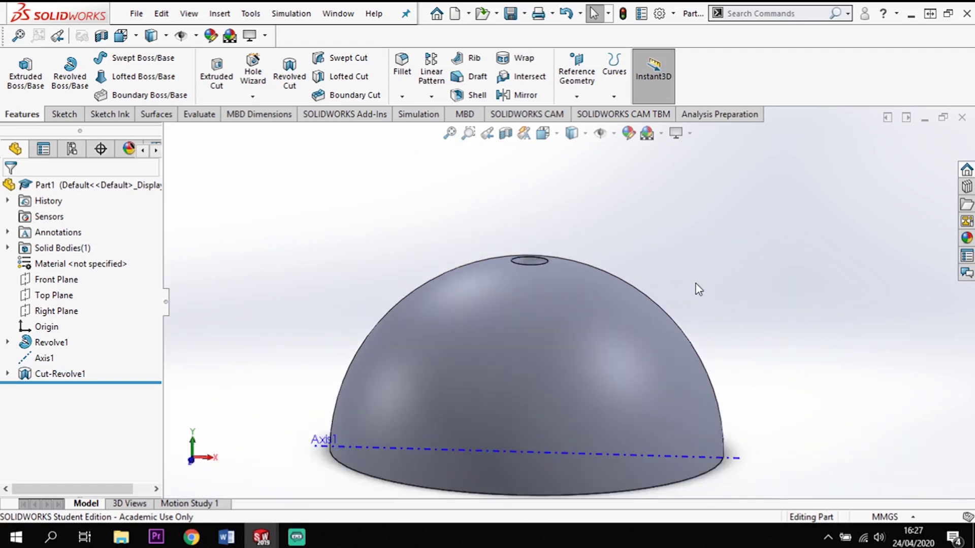
scroll(534, 305, "down", 2)
scroll(545, 314, "up", 2)
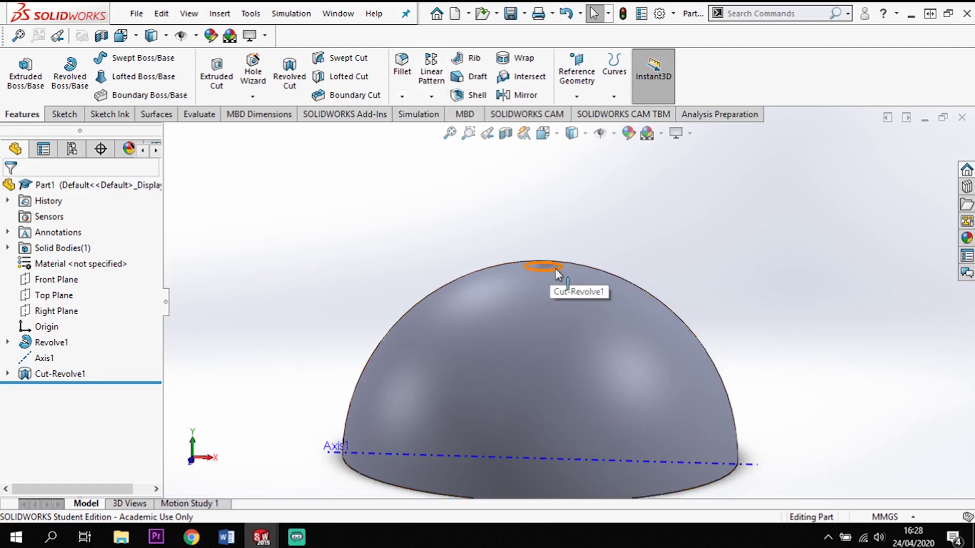
Start a Circular Pattern of the dimple cut (Cut-Revolve1) about the horizontal reference axis Axis1.
scroll(550, 342, "up", 1)
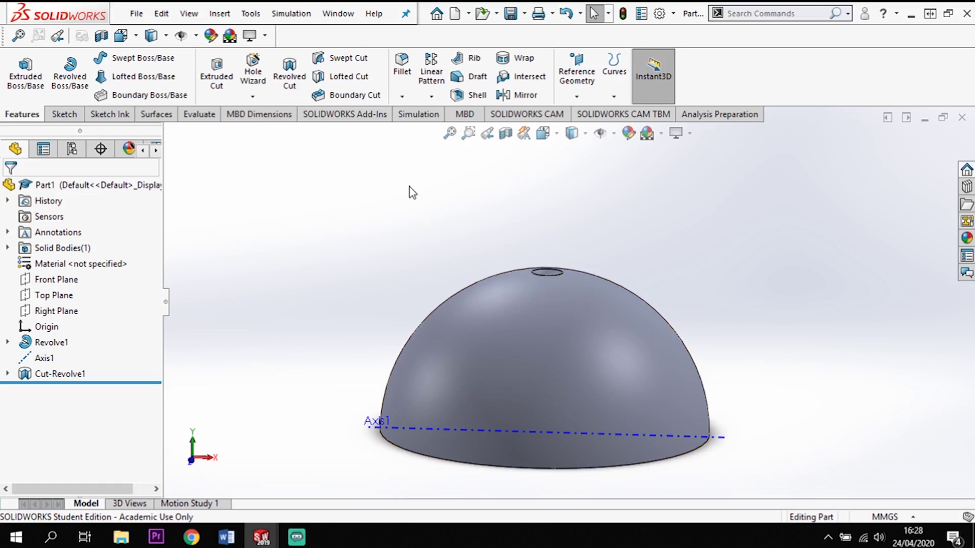
middle_click_drag(333, 297, 408, 366)
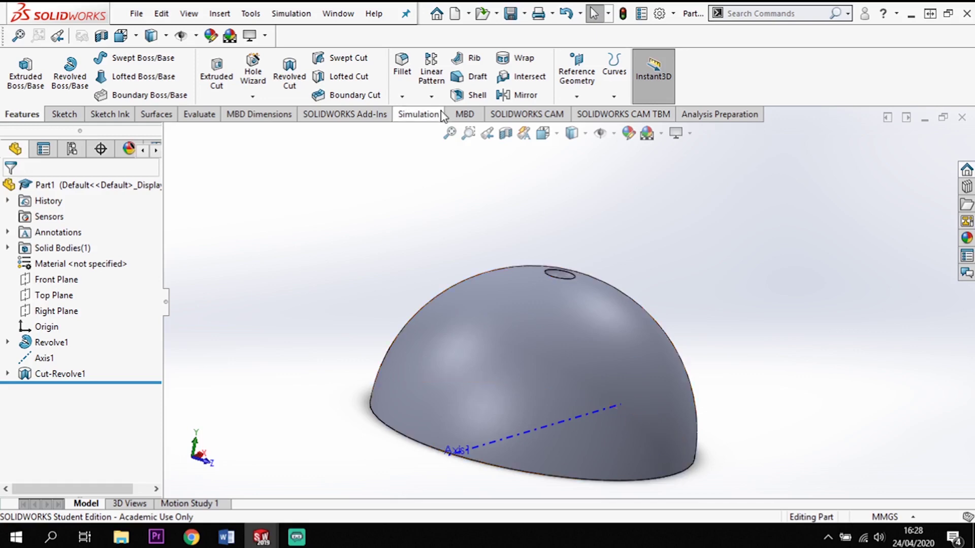
left_click(433, 95)
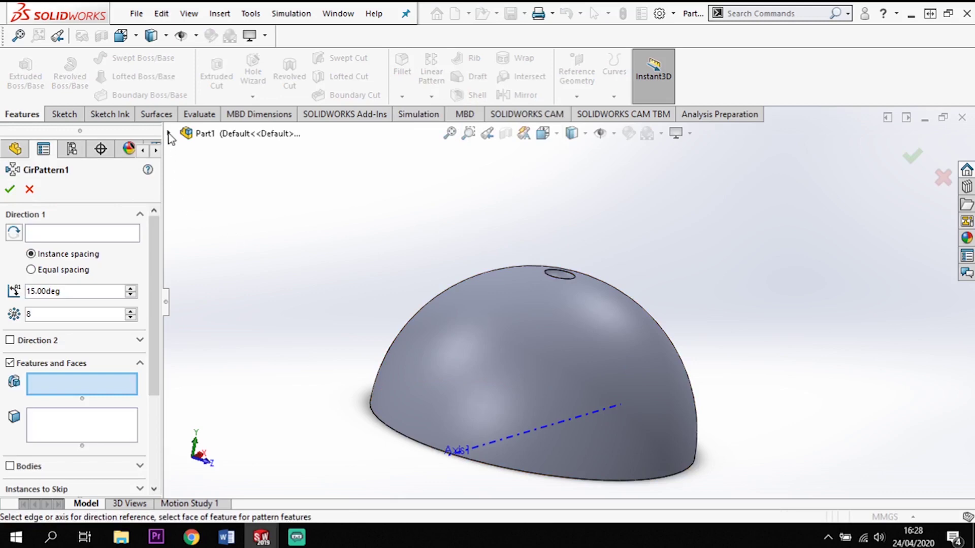
left_click(168, 134)
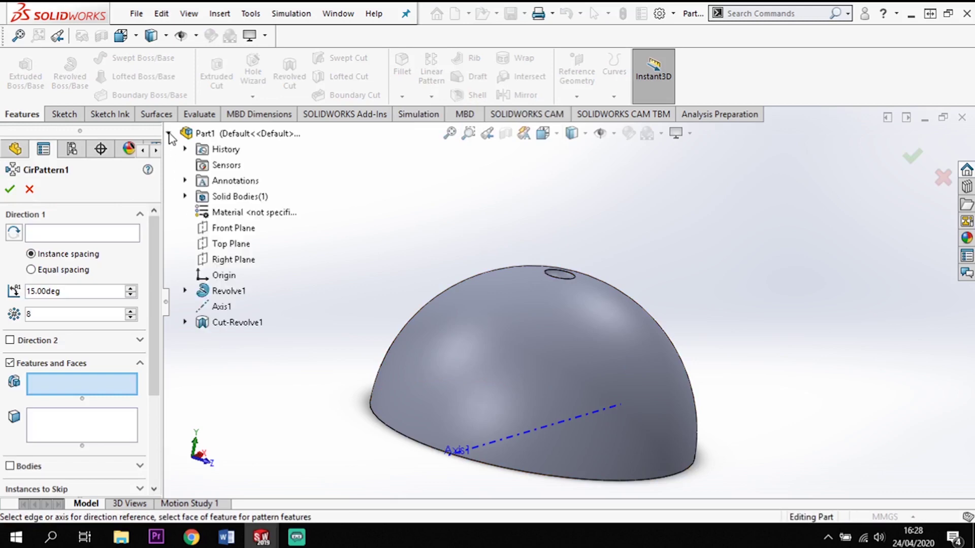
left_click(242, 325)
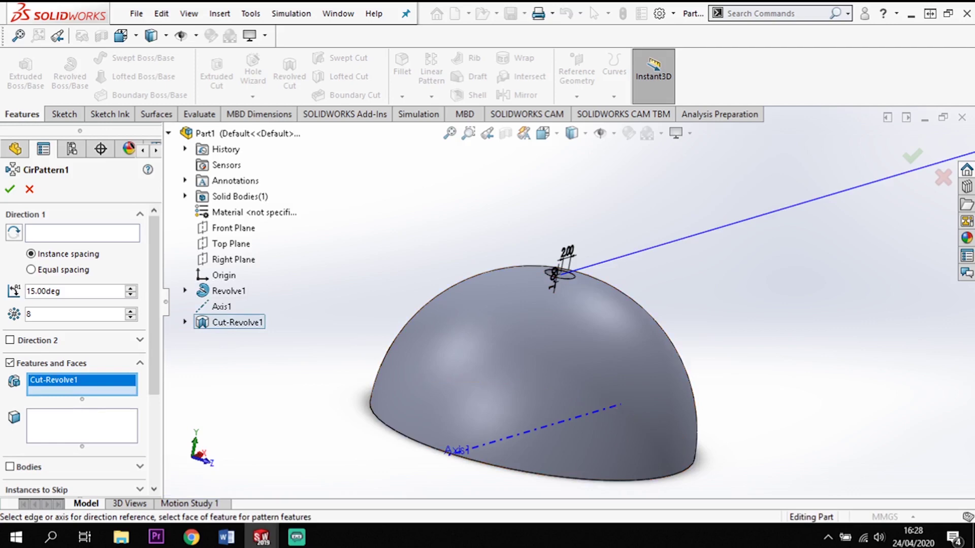
left_click(41, 235)
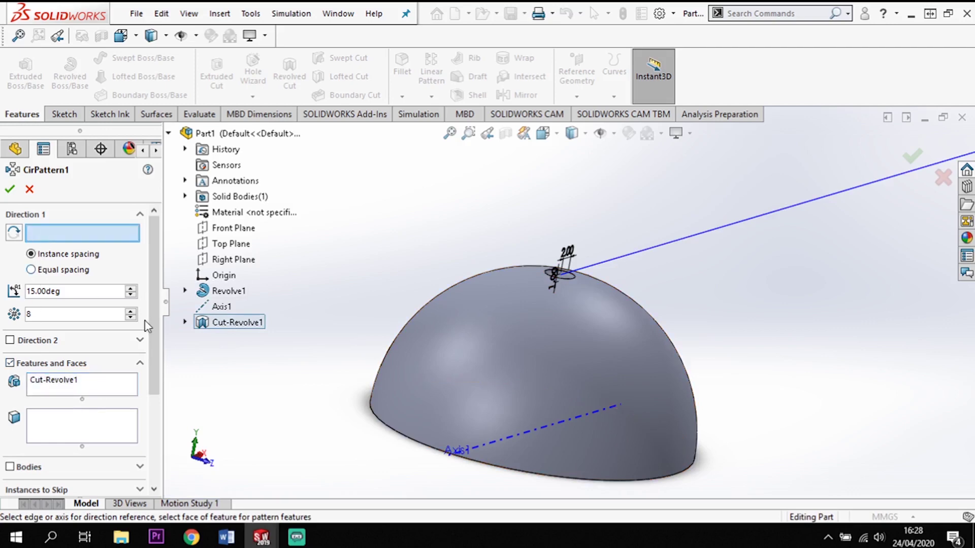
left_click(504, 439)
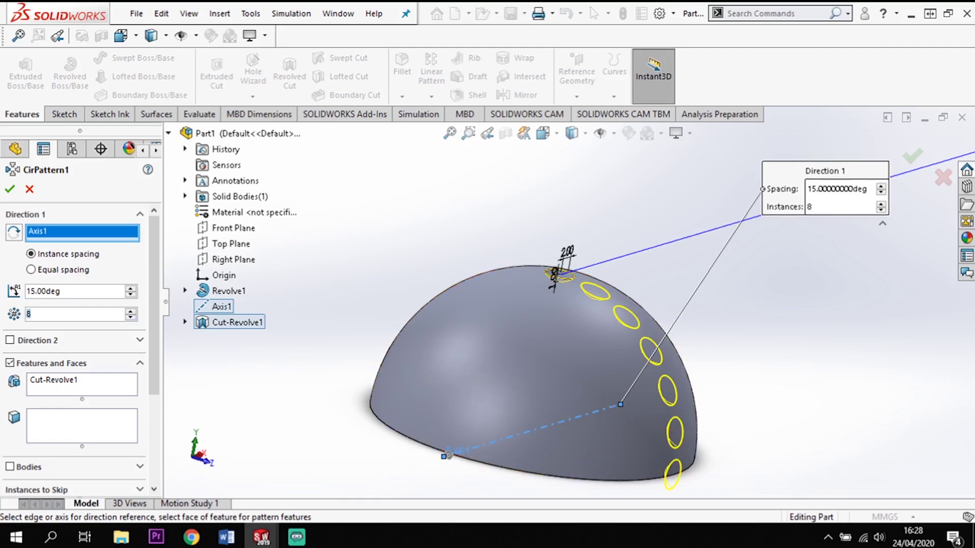
Set the circular pattern to 2 instances with 12.85-degree instance spacing and create it.
left_click(131, 311)
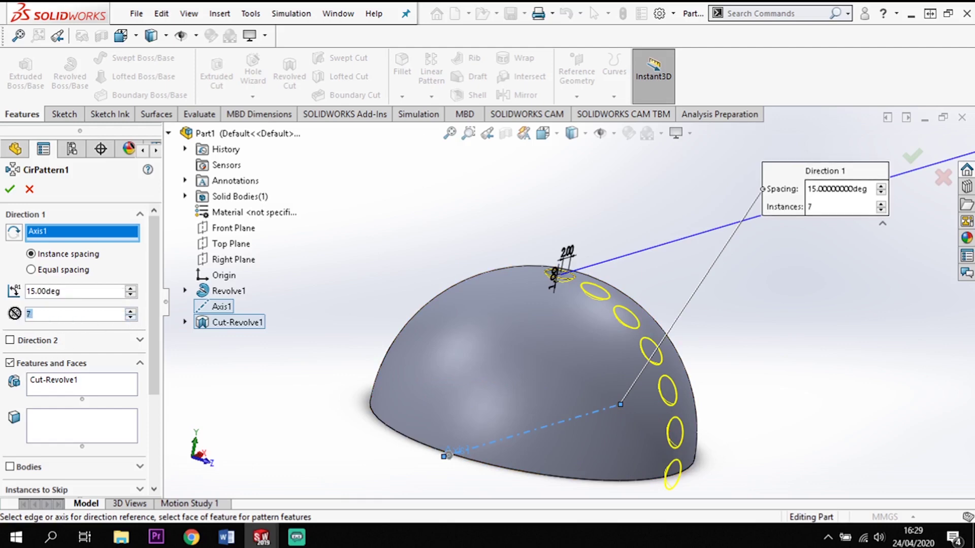
type("2")
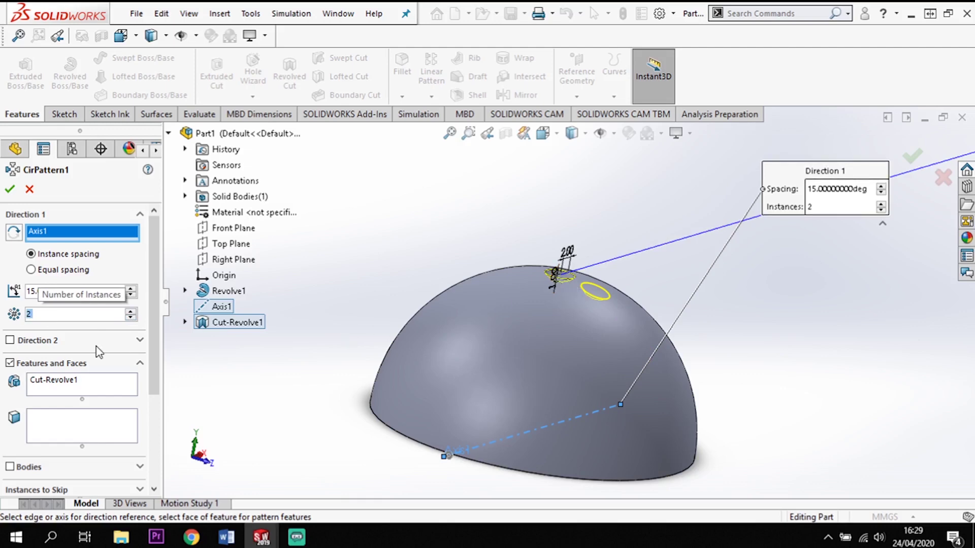
double_click(81, 293)
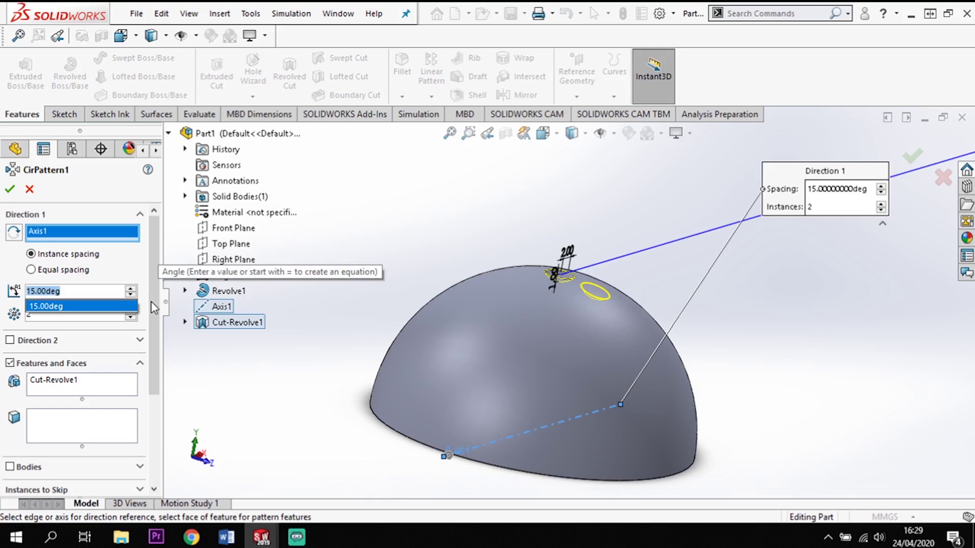
type("12.")
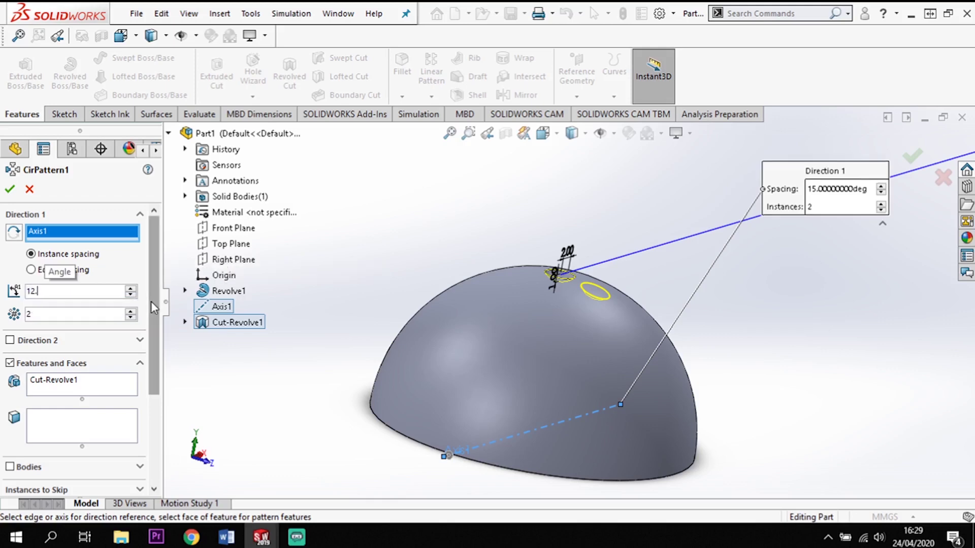
type("85")
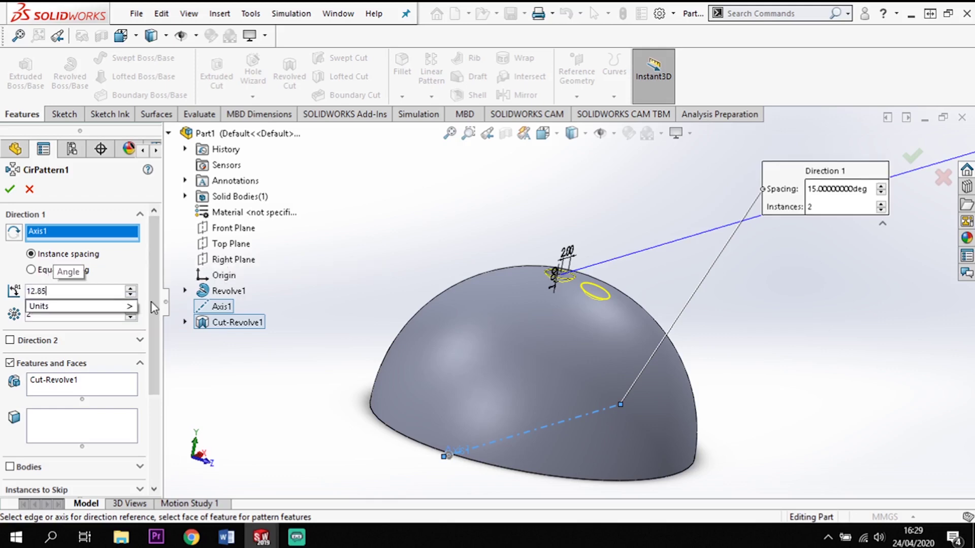
key("Return")
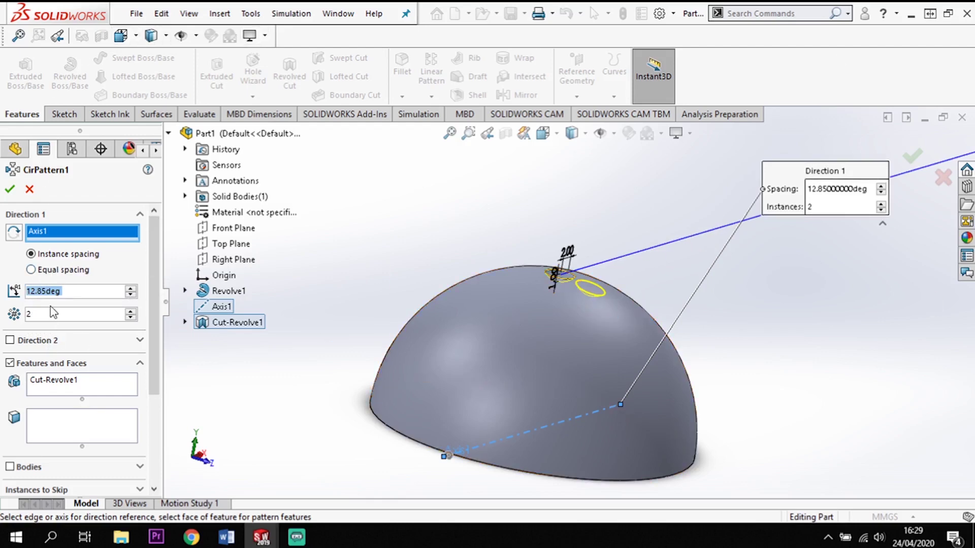
left_click(10, 190)
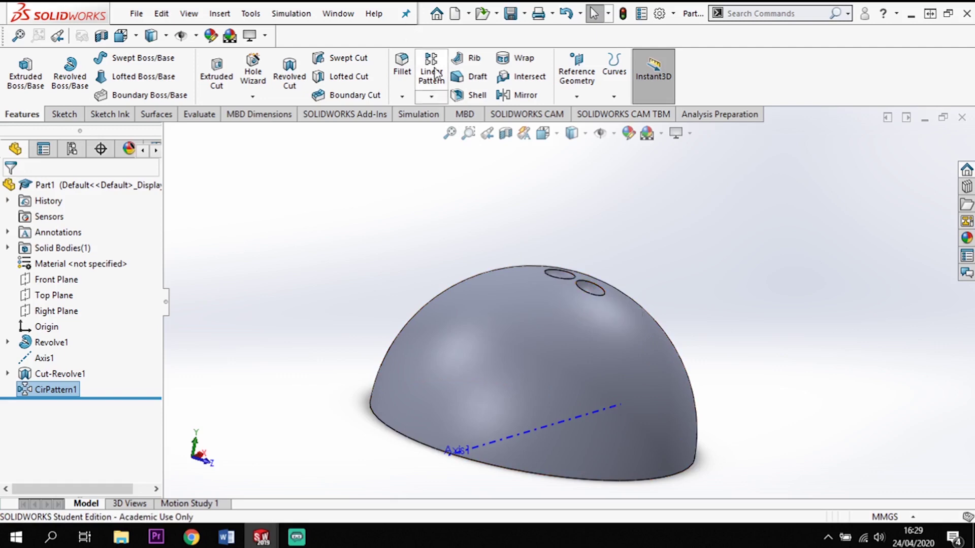
Start a second Circular Pattern that uses the first pattern, CirPattern1, as its seed and Axis1 as its axis.
left_click(431, 96)
left_click(459, 131)
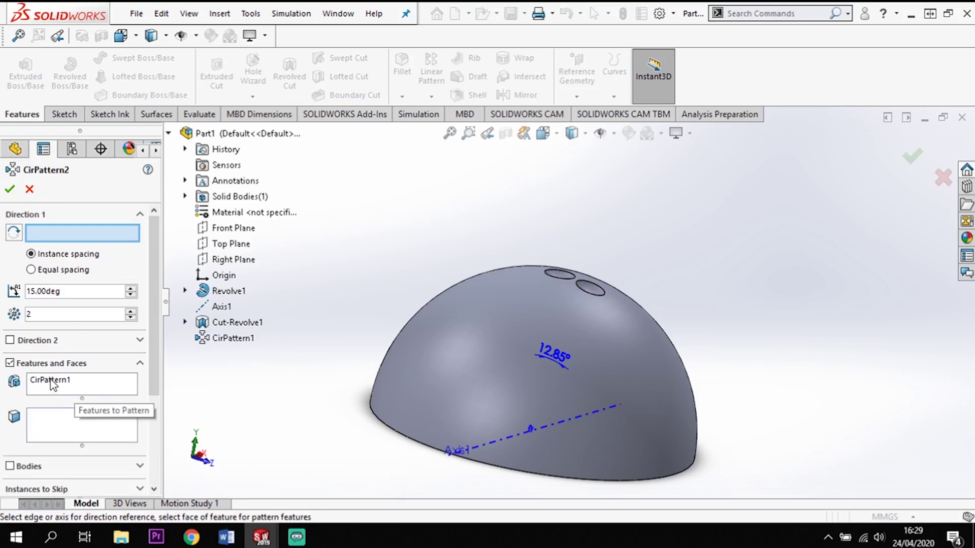
left_click(79, 391)
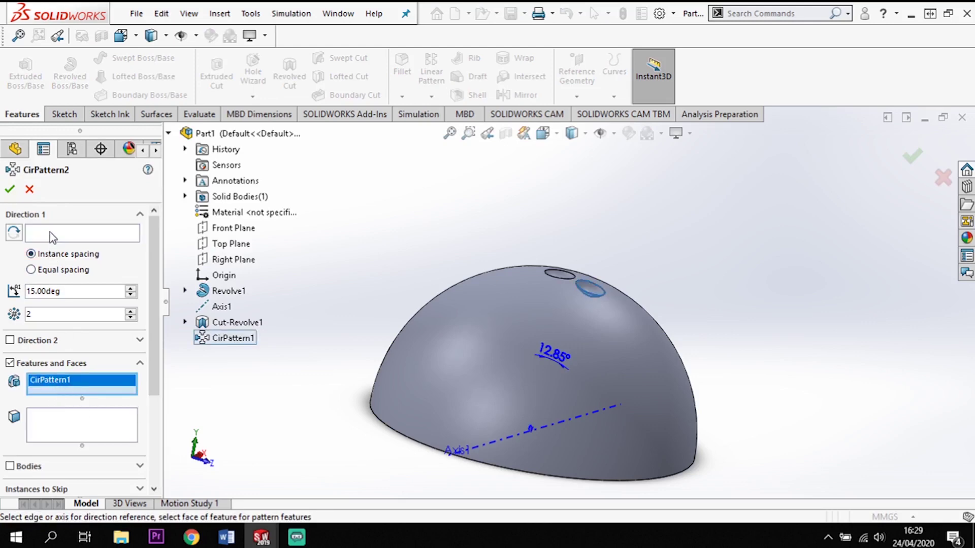
left_click(107, 235)
left_click(508, 438)
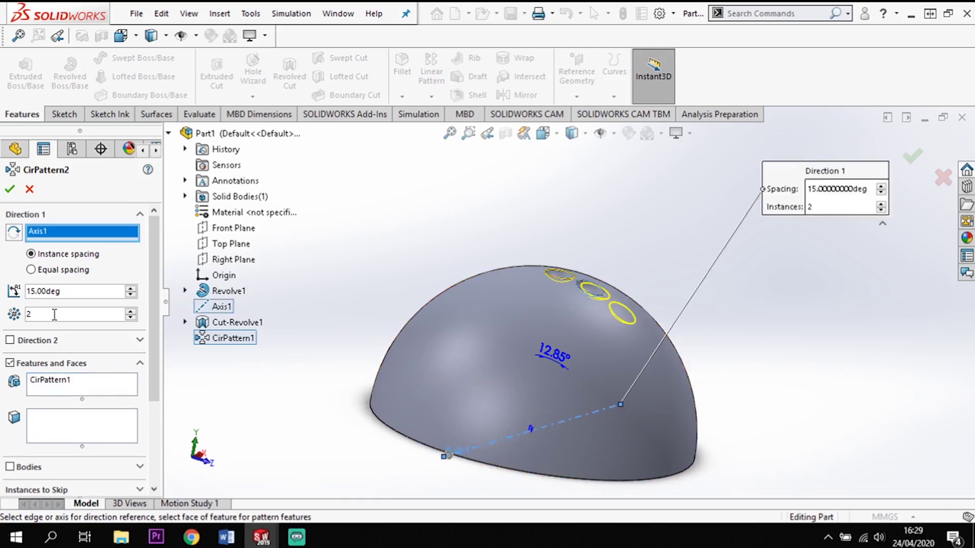
Set the second circular pattern's instance spacing to 12.85 degrees and create it.
double_click(67, 291)
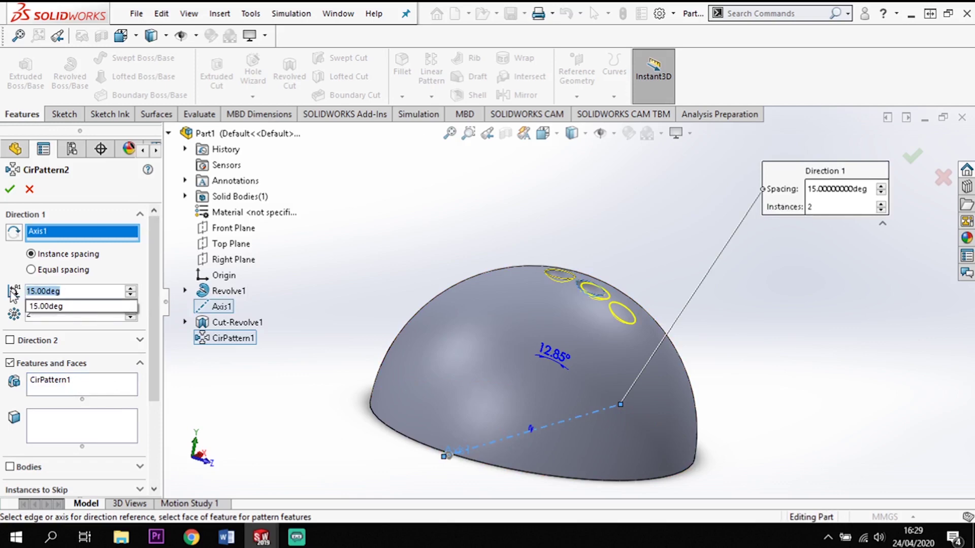
type("12.85")
key("Return")
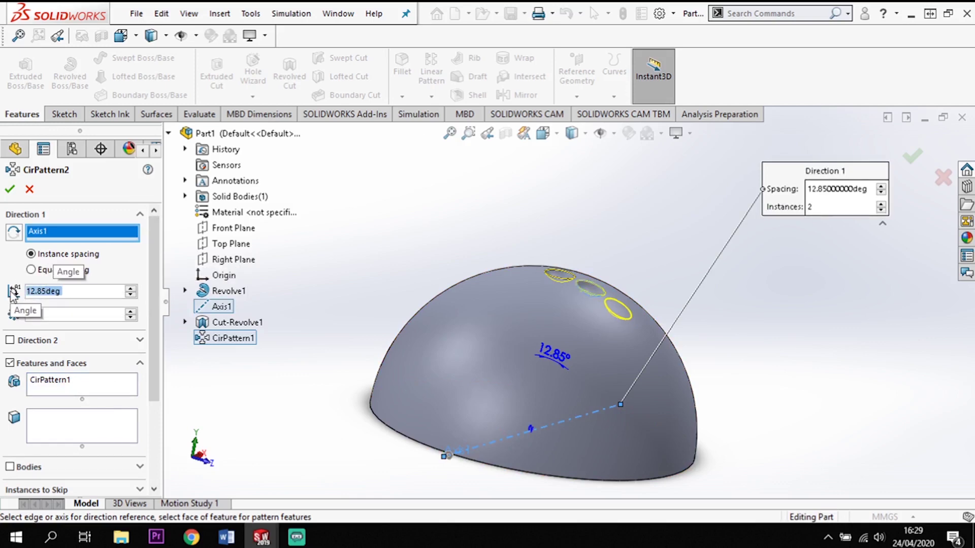
middle_click_drag(619, 321, 619, 336)
scroll(618, 336, "down", 3)
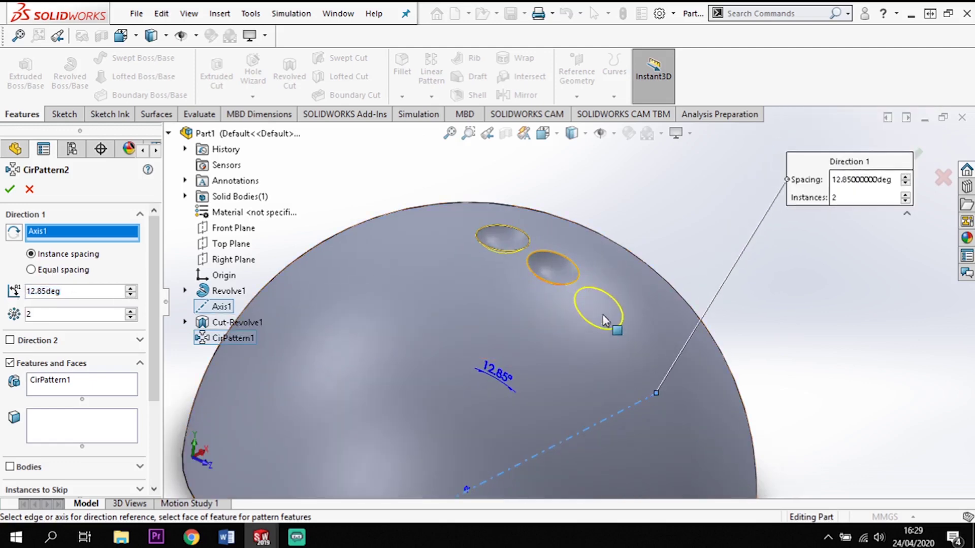
scroll(487, 333, "up", 2)
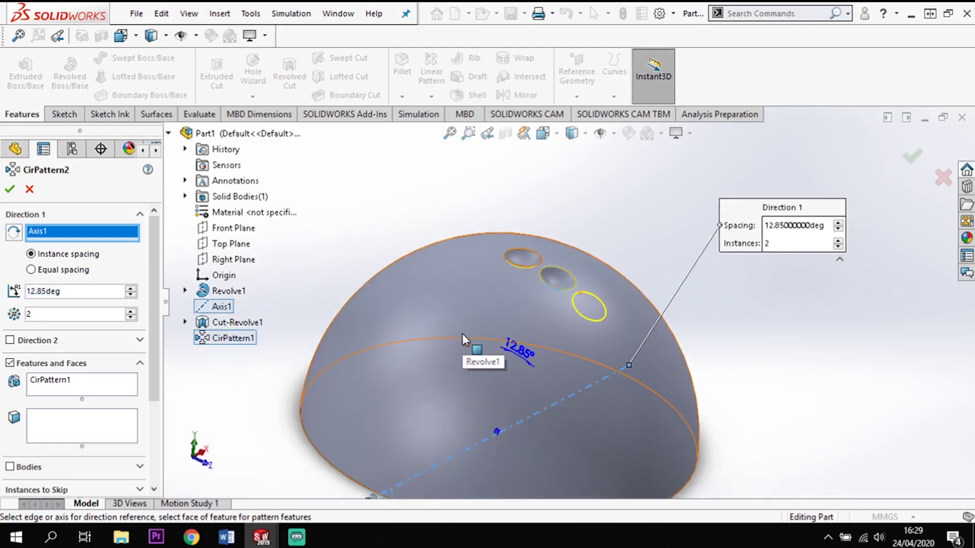
left_click(11, 189)
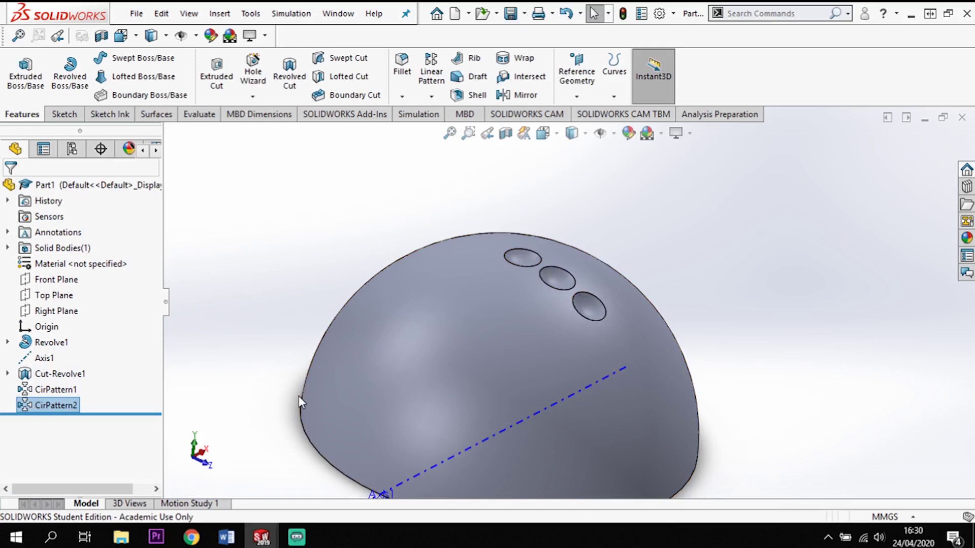
Edit CirPattern2 and replace its seed feature CirPattern1 with the original dimple cut, Cut-Revolve1.
right_click(60, 410)
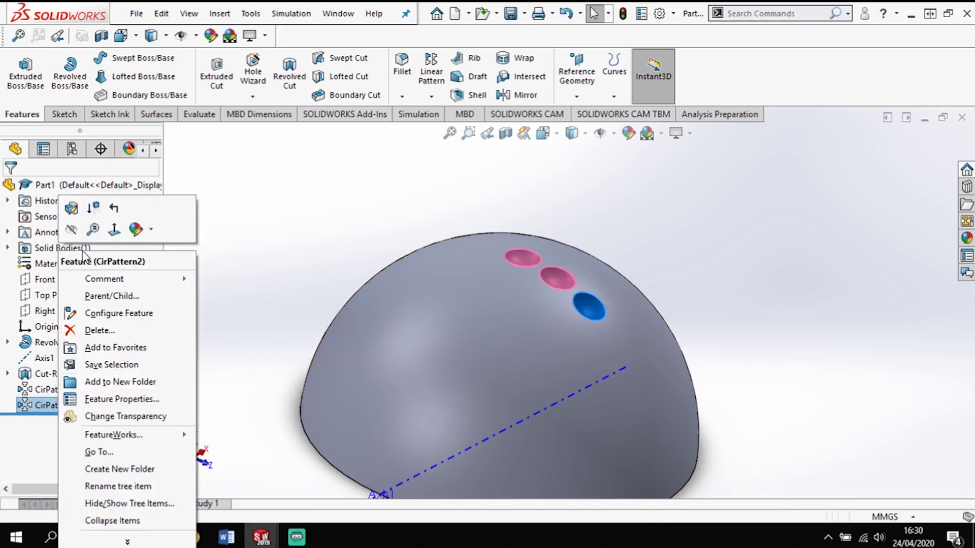
left_click(71, 208)
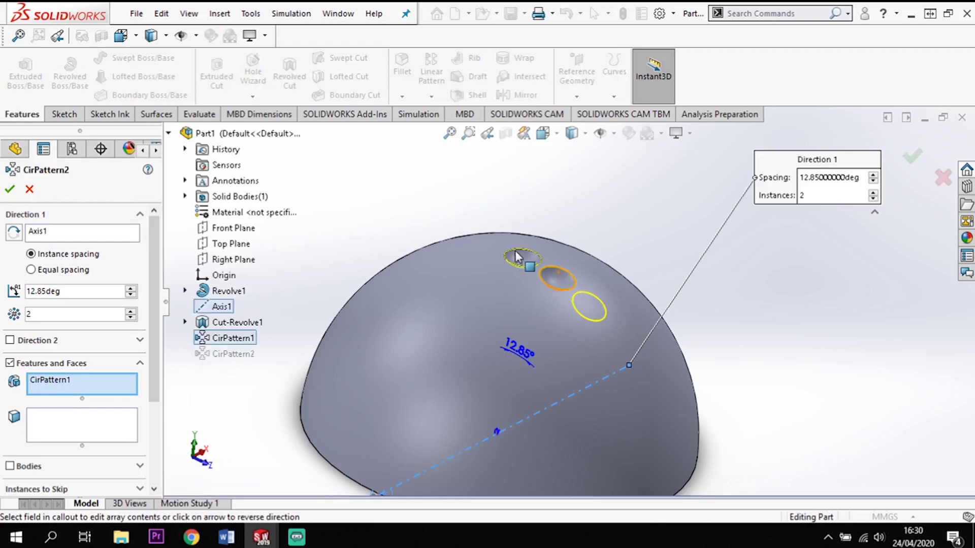
left_click(61, 385)
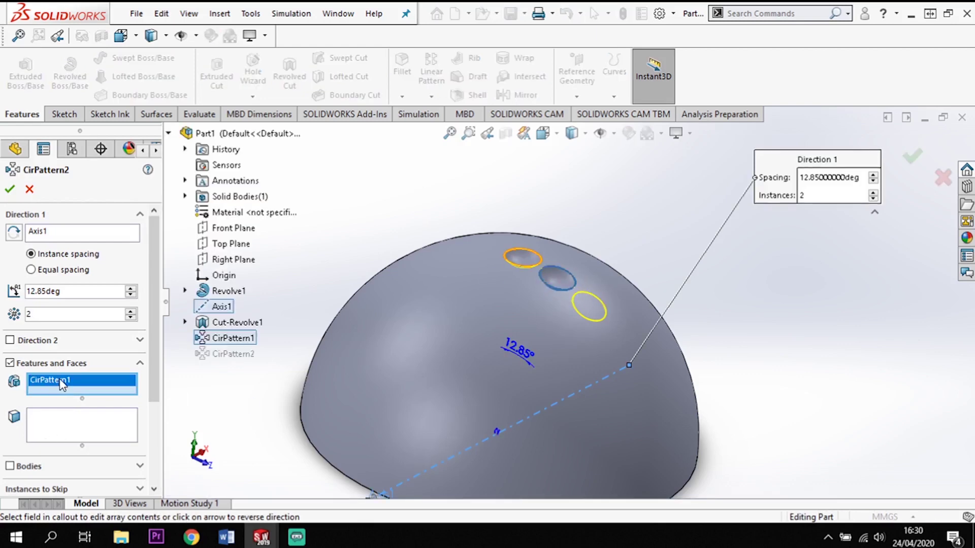
key("Delete")
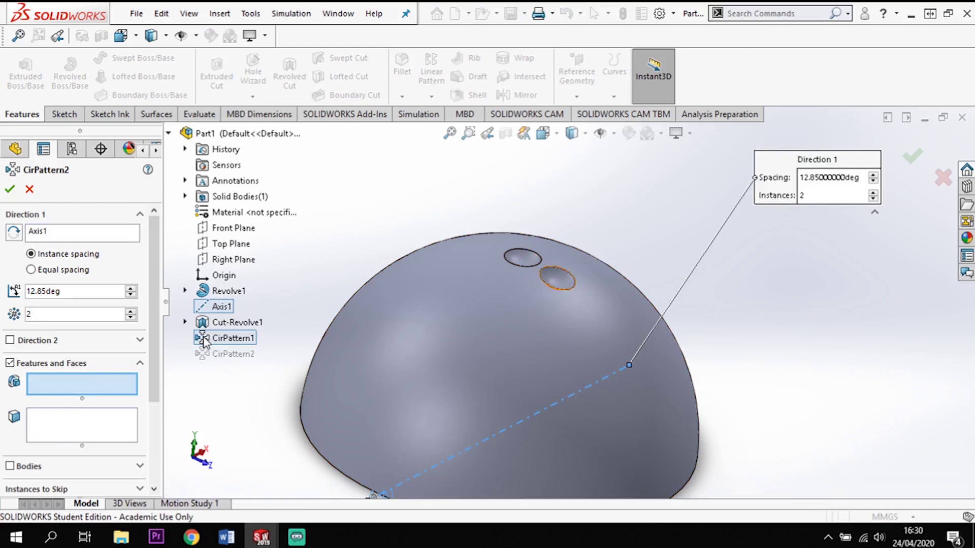
left_click(220, 323)
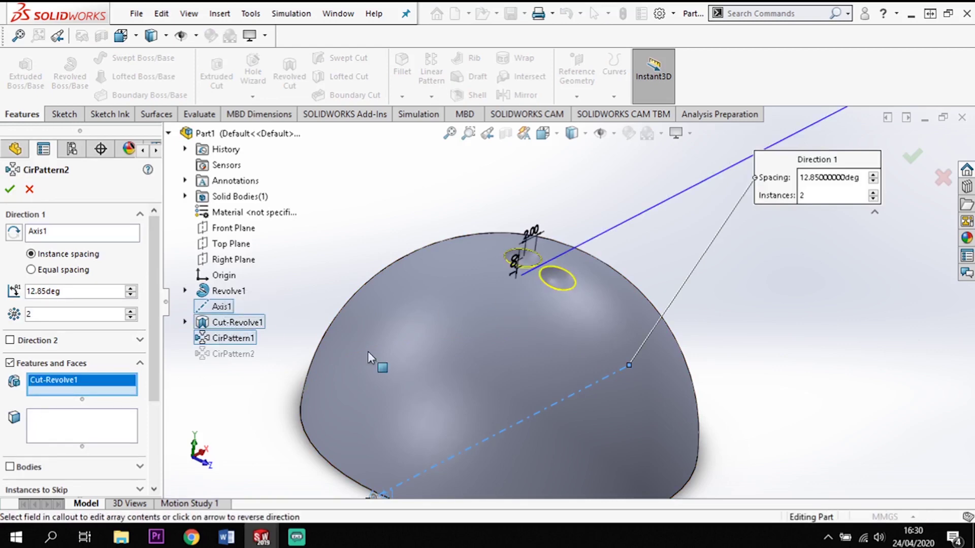
Multiply CirPattern2's angular spacing by 2, giving 25.70 degrees, and accept the edited pattern.
left_click(86, 294)
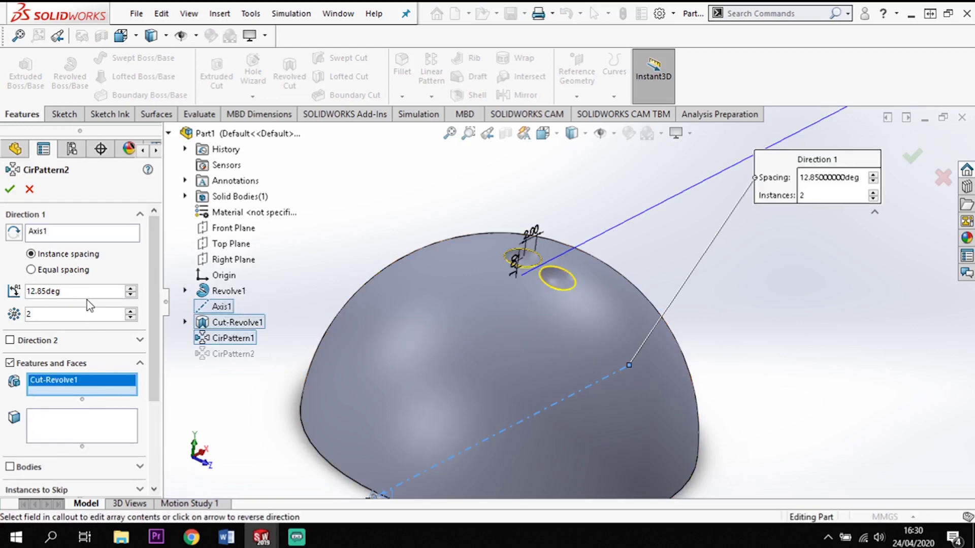
type("*2")
key("Return")
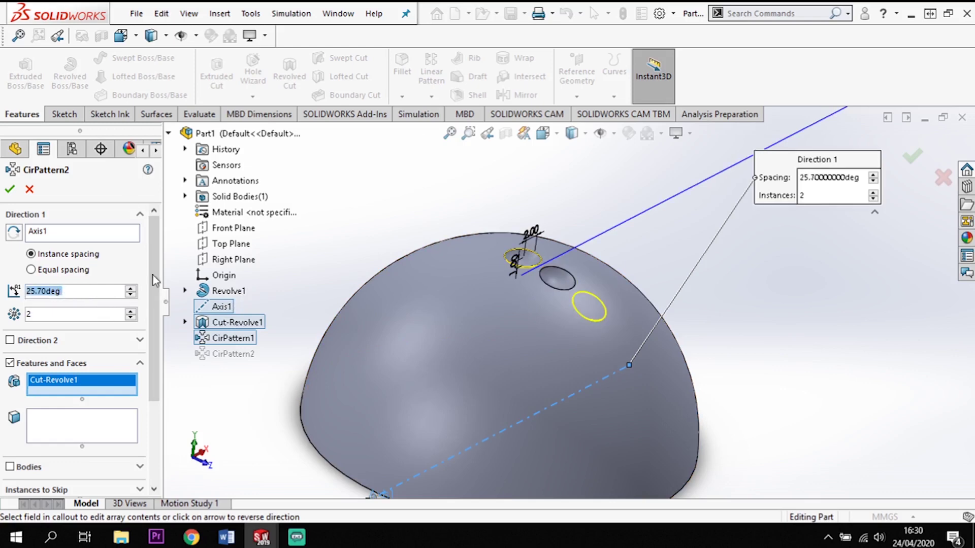
left_click(10, 189)
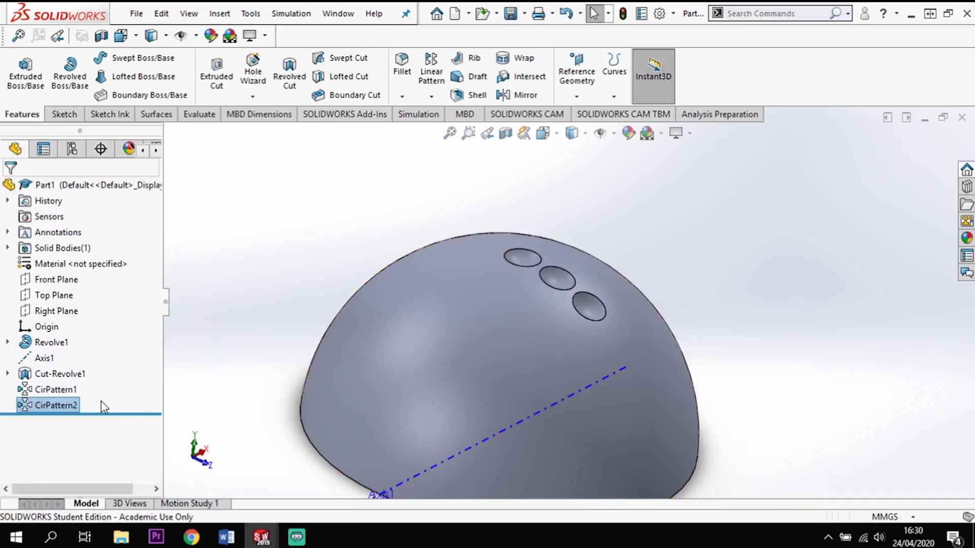
Circular-pattern the original dimple cut, Cut-Revolve1, about Axis1 with two instances spaced 12.85*3 degrees (38.55 degrees) apart.
left_click(60, 374)
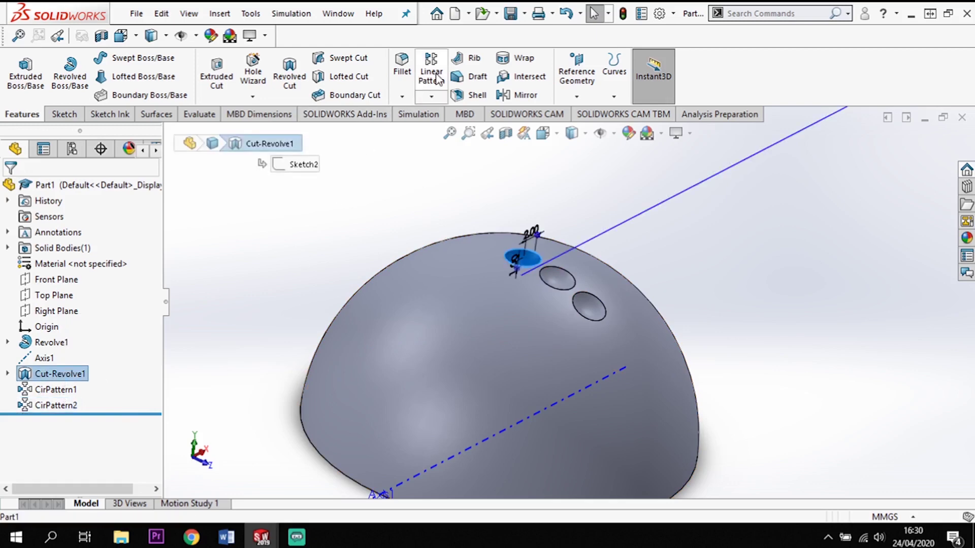
left_click(432, 97)
left_click(459, 190)
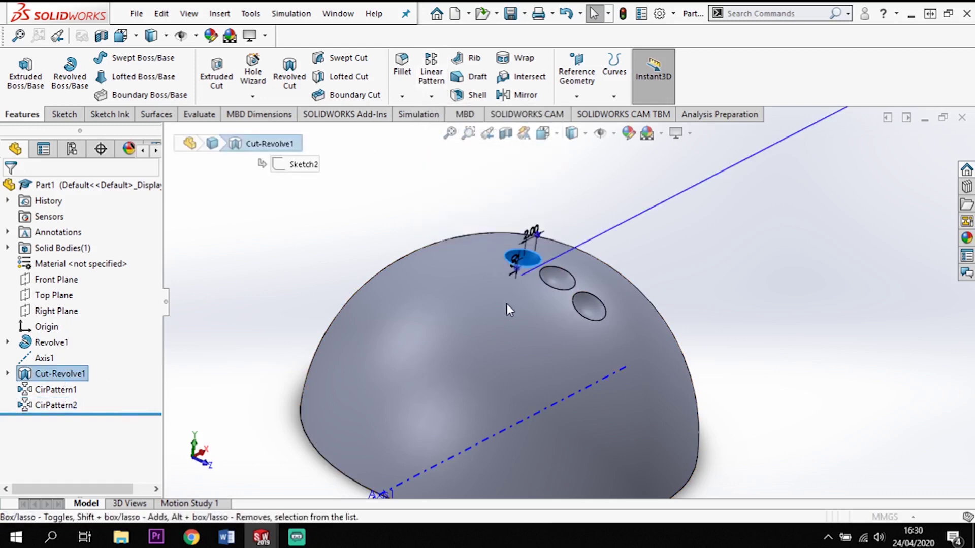
left_click(506, 425)
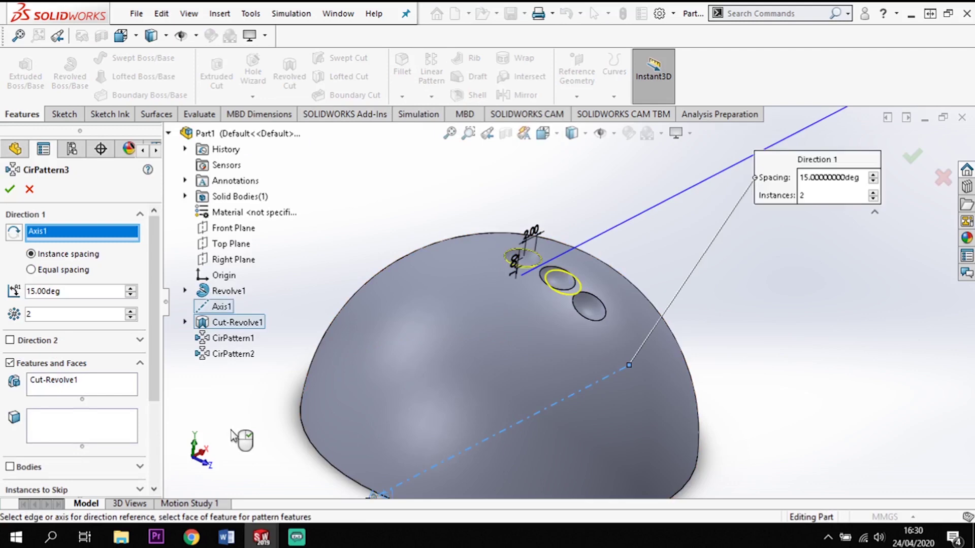
double_click(58, 294)
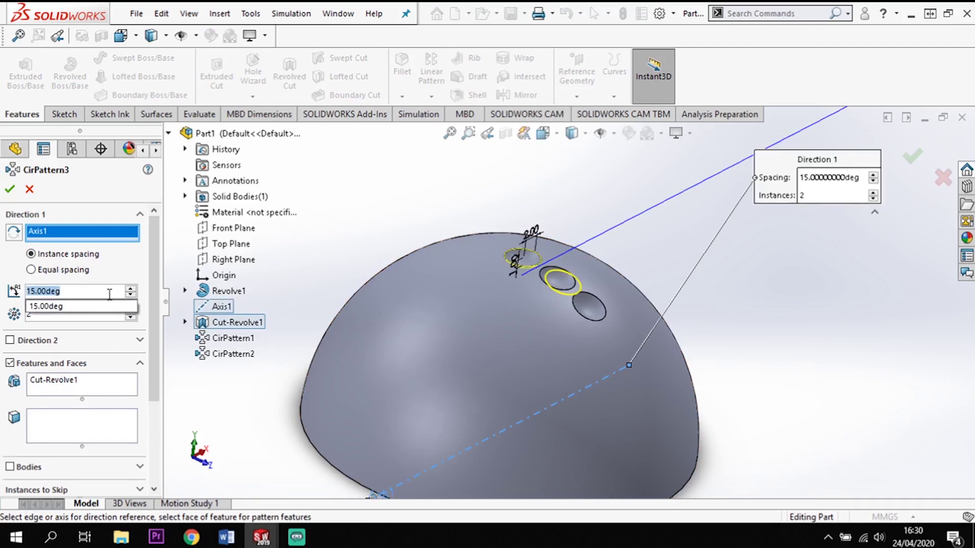
type("12.85*3")
key("Return")
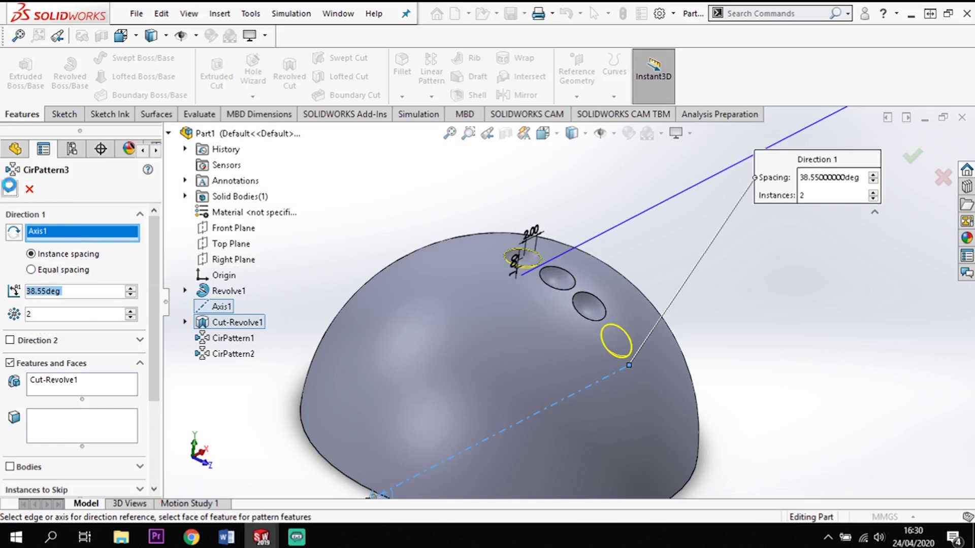
key("Return")
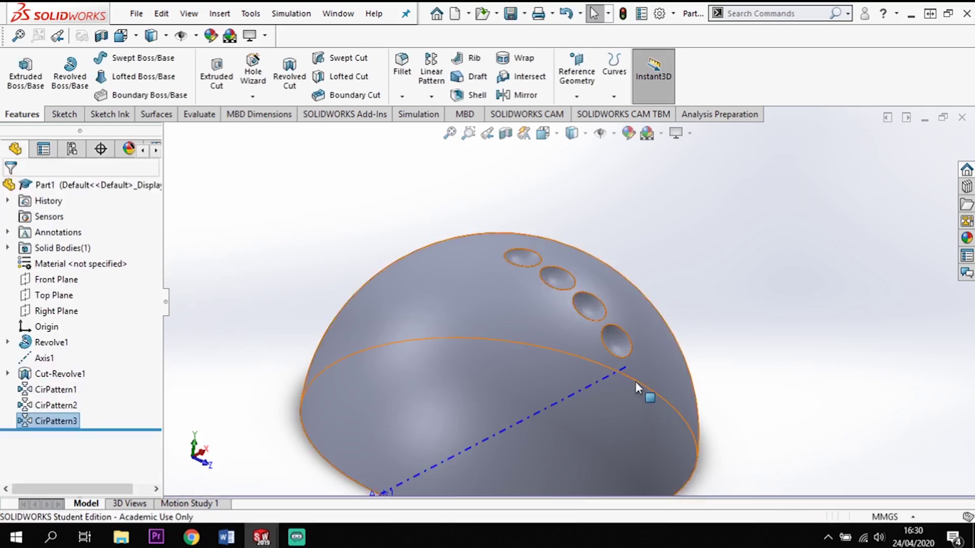
Create another circular pattern of Cut-Revolve1 about Axis1 with two instances at a spacing of 12.85*4 degrees (51.40 degrees).
scroll(605, 312, "up", 2)
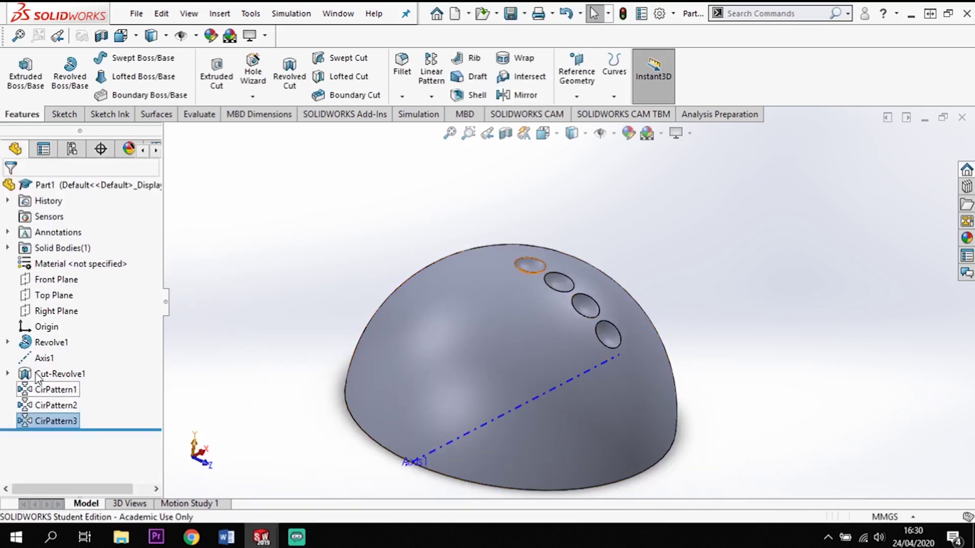
left_click(60, 373)
left_click(526, 265)
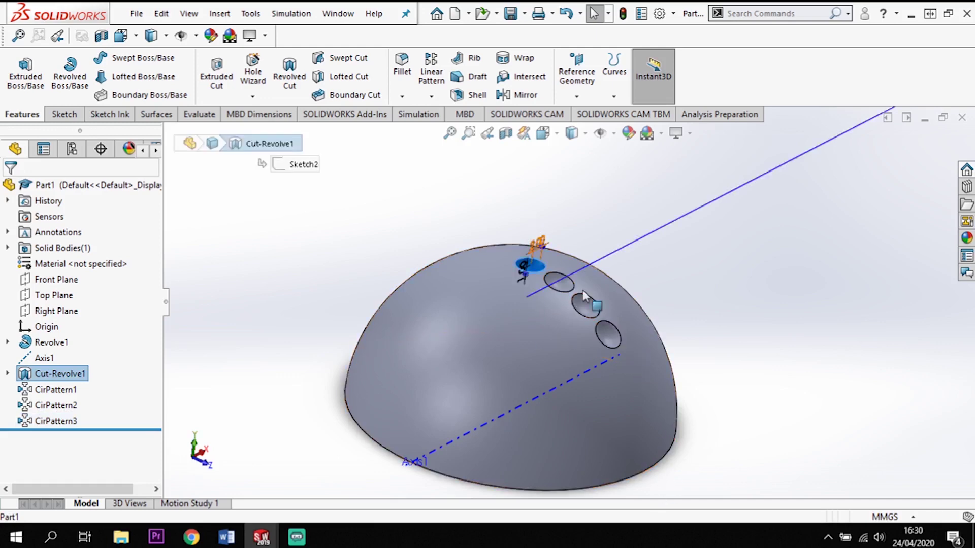
left_click(432, 95)
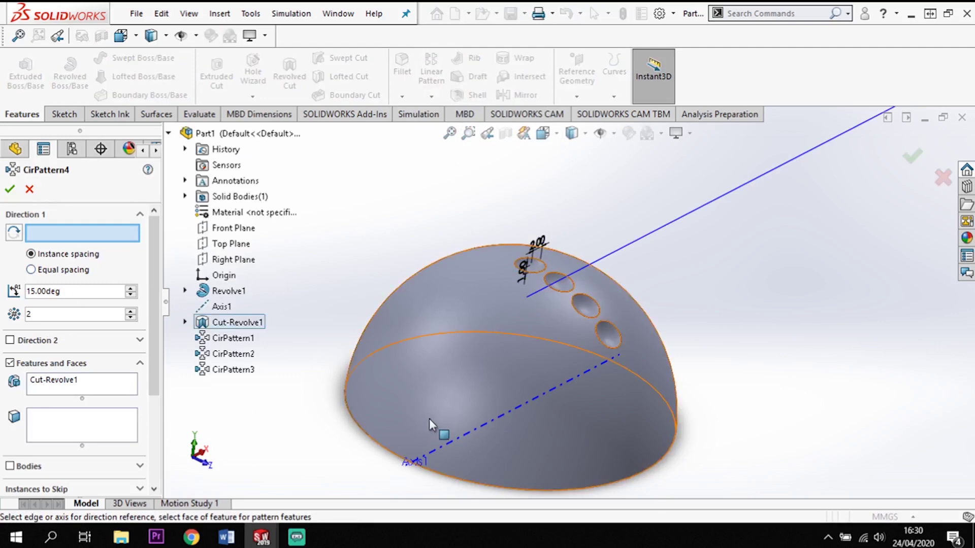
left_click(462, 436)
left_click(79, 291)
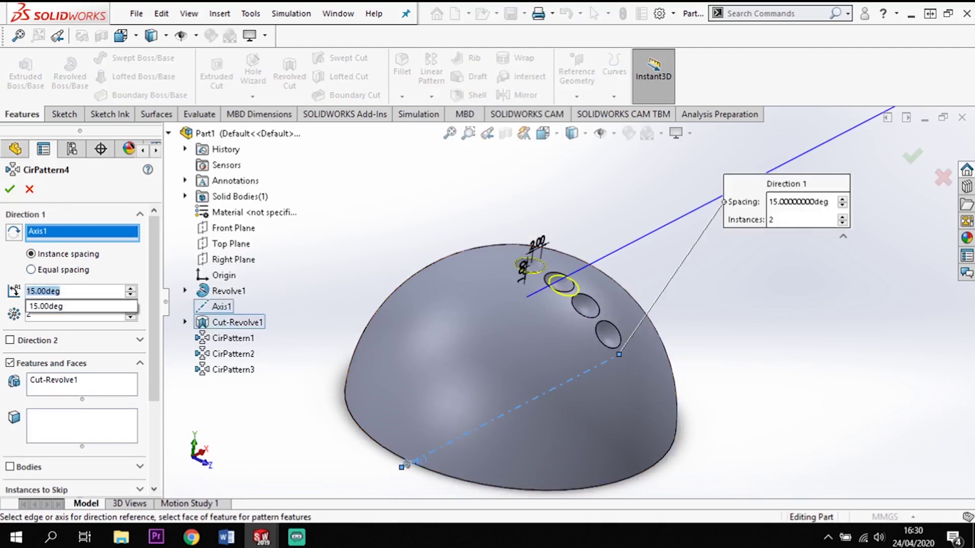
type("12.85")
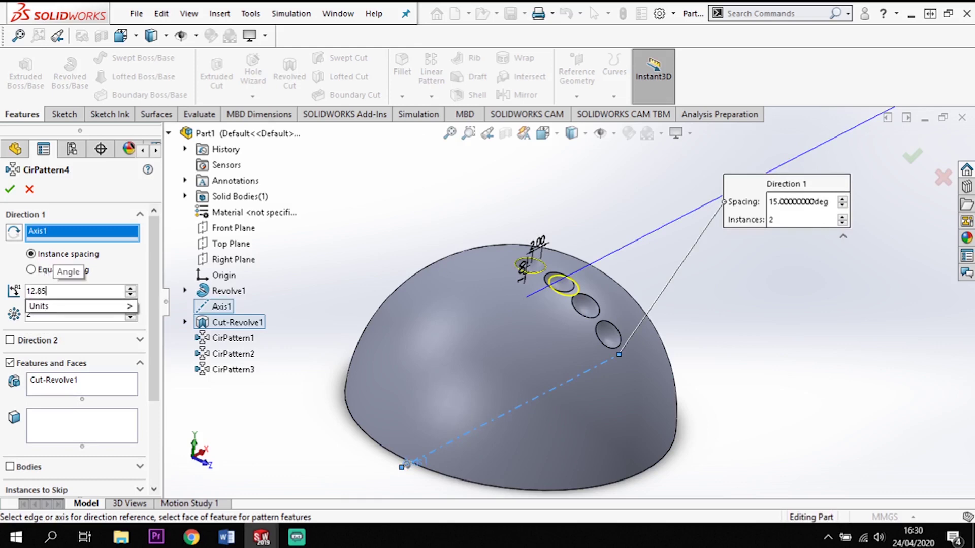
type("*4")
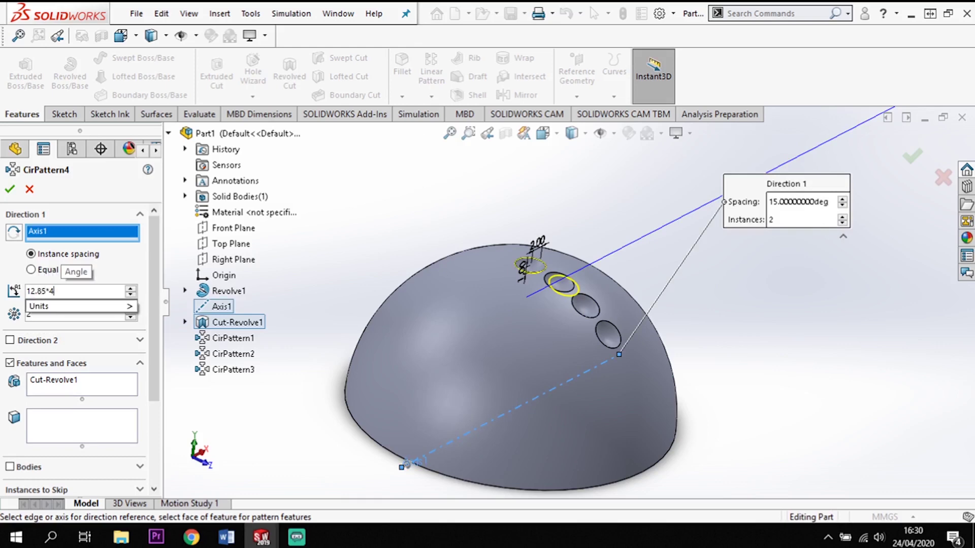
key("Return")
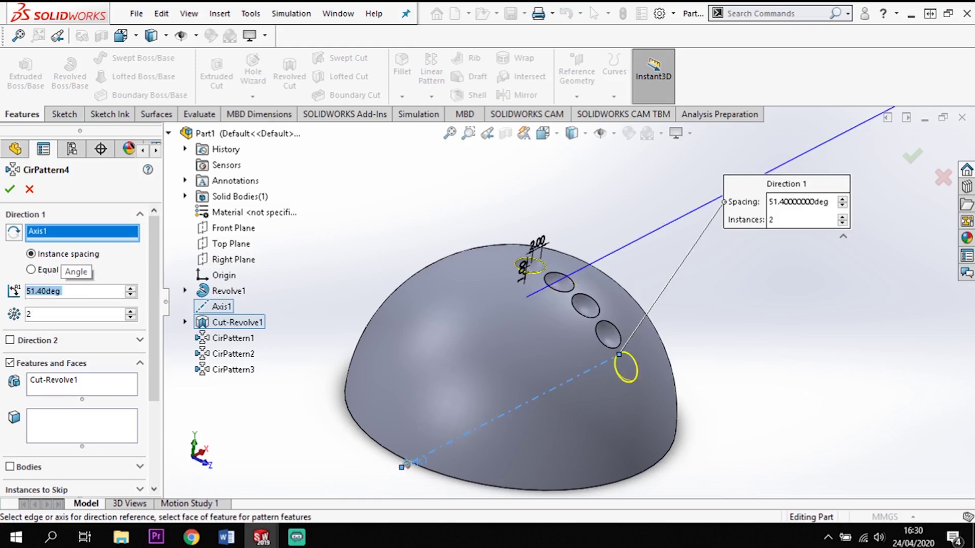
left_click(10, 189)
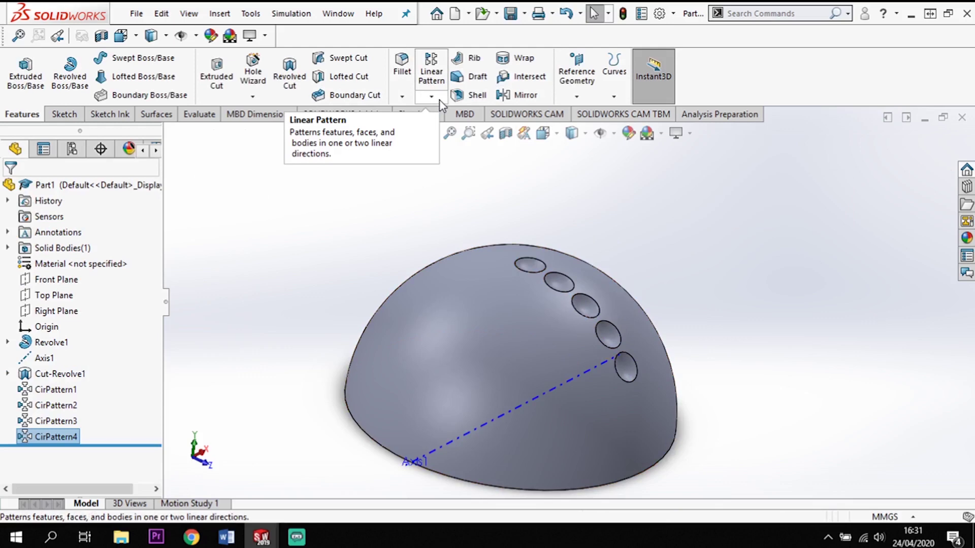
Add the fifth dimple pattern from Cut-Revolve1 about Axis1, with two instances spaced 12.85*5 degrees (64.25 degrees).
left_click(50, 342)
left_click(65, 378)
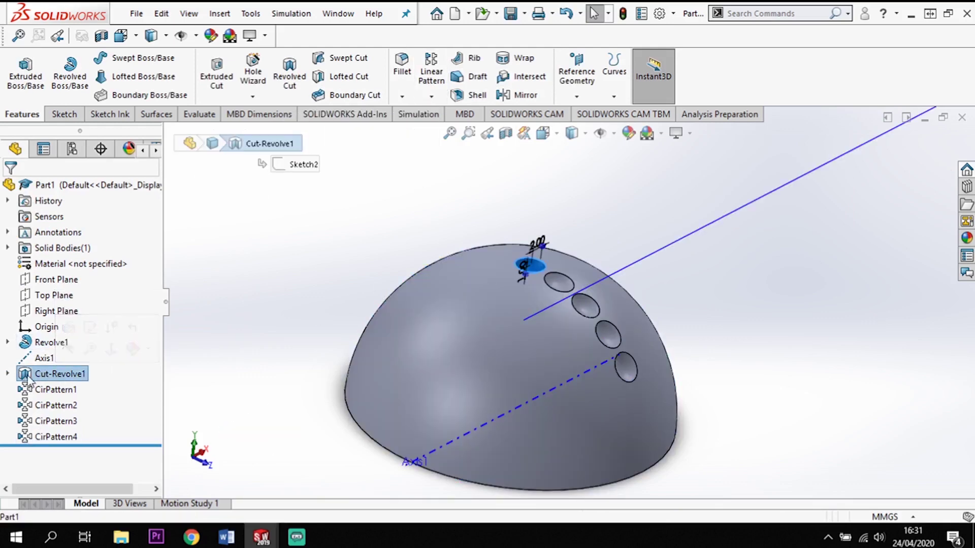
left_click(432, 96)
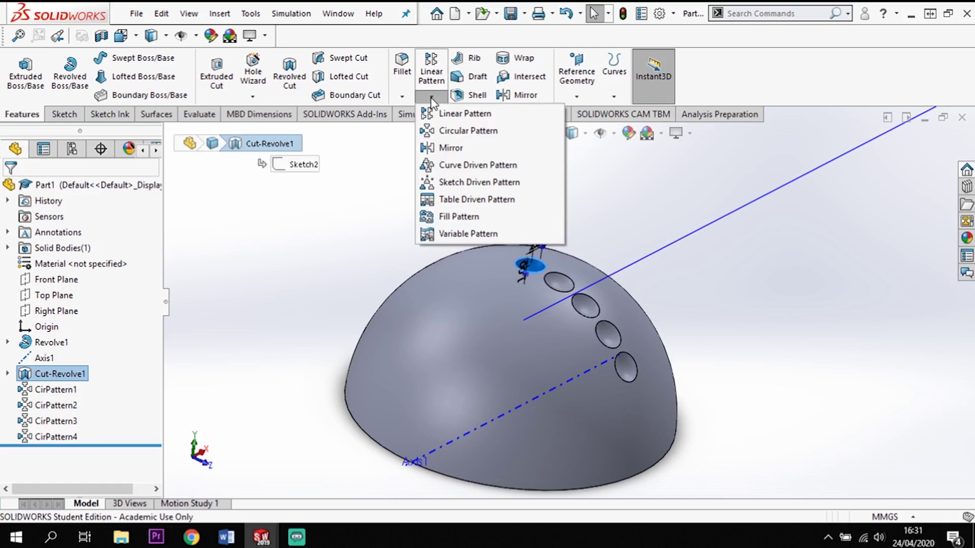
left_click(457, 132)
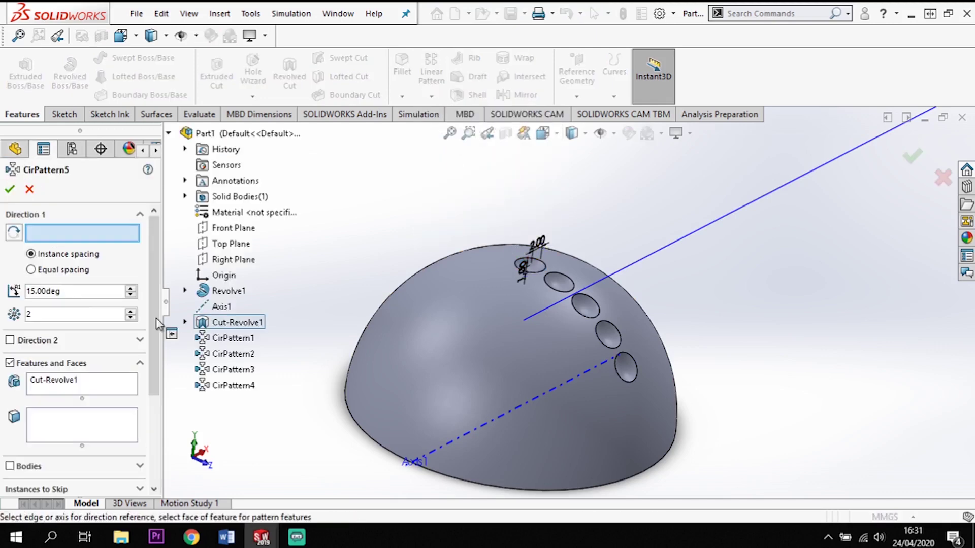
left_click(470, 433)
left_click(94, 291)
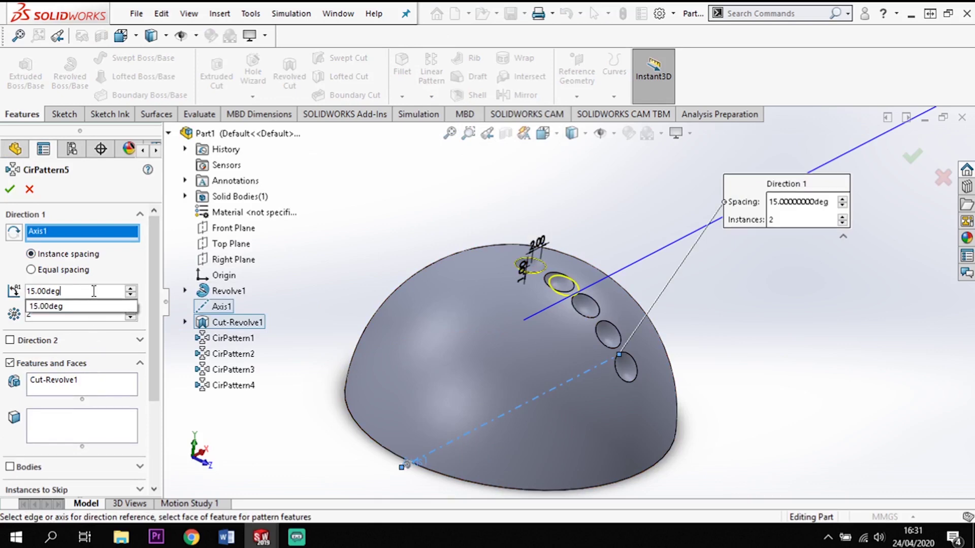
type("12.8")
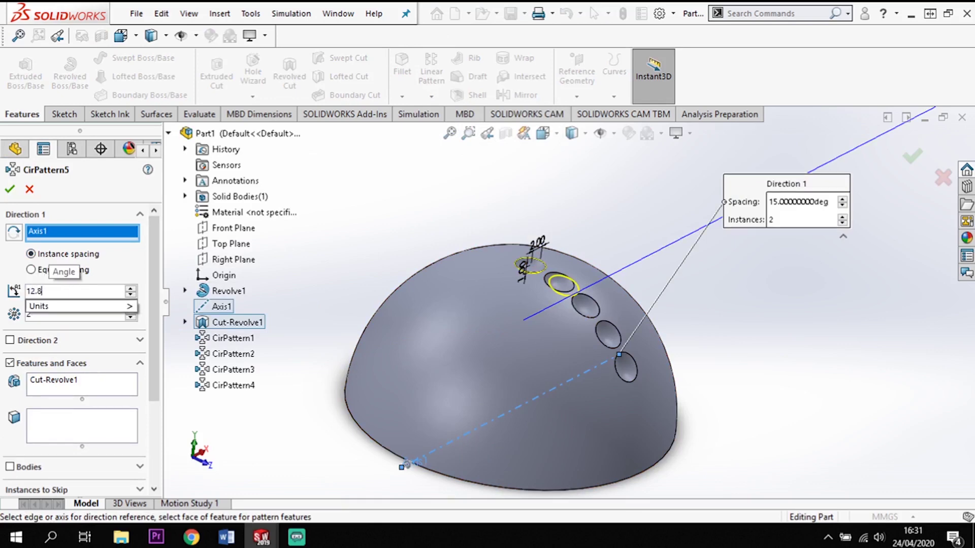
type("5*5")
key("Return")
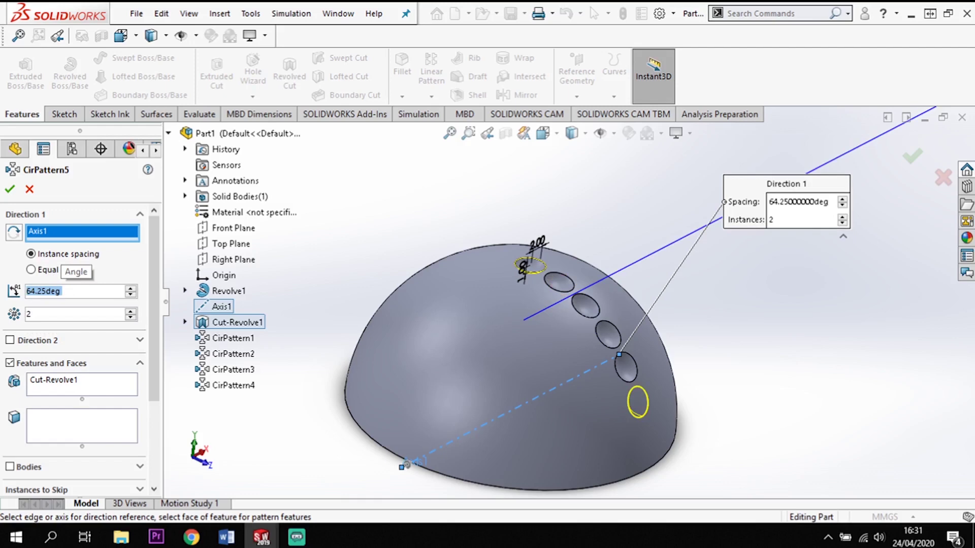
left_click(12, 189)
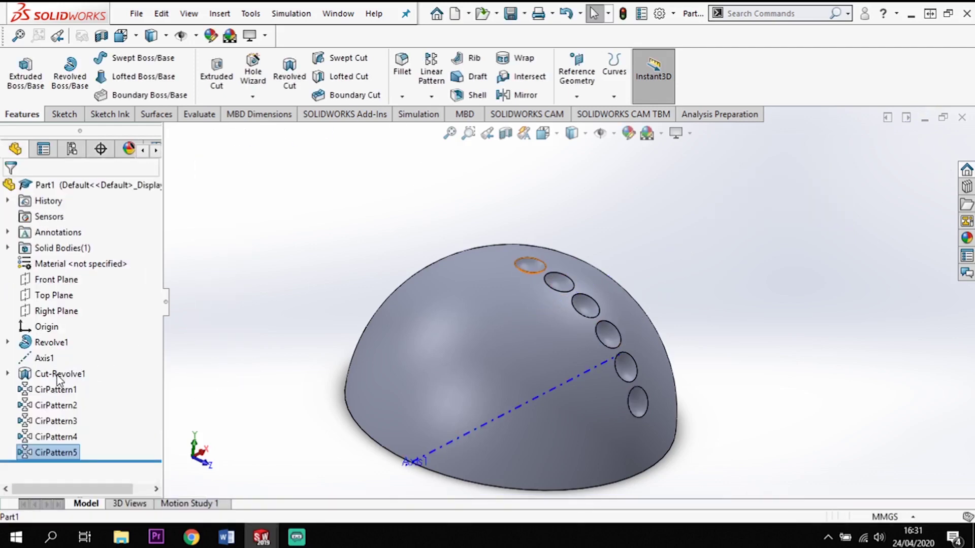
Add the sixth circular pattern of Cut-Revolve1 about Axis1, setting the instance spacing to 12.85*6 degrees.
left_click(59, 373)
left_click(432, 97)
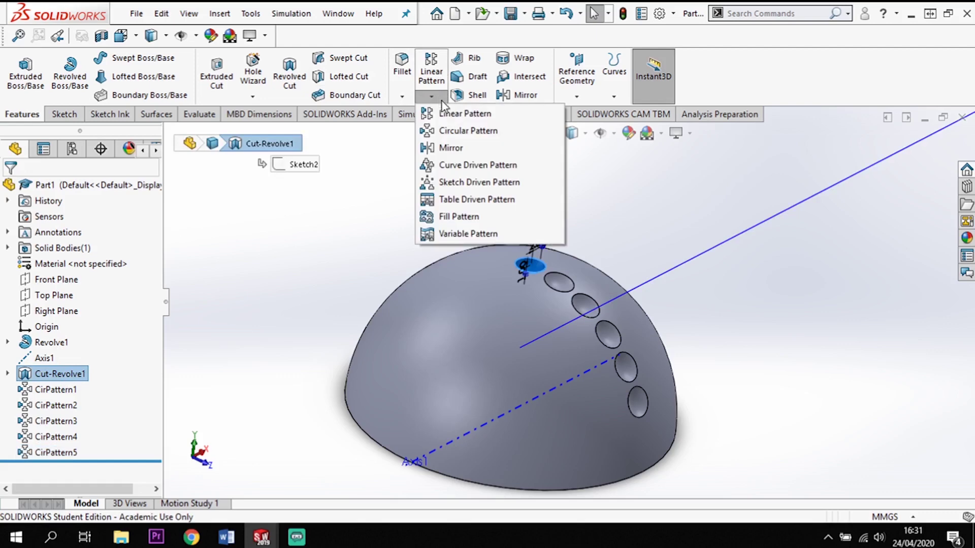
left_click(466, 130)
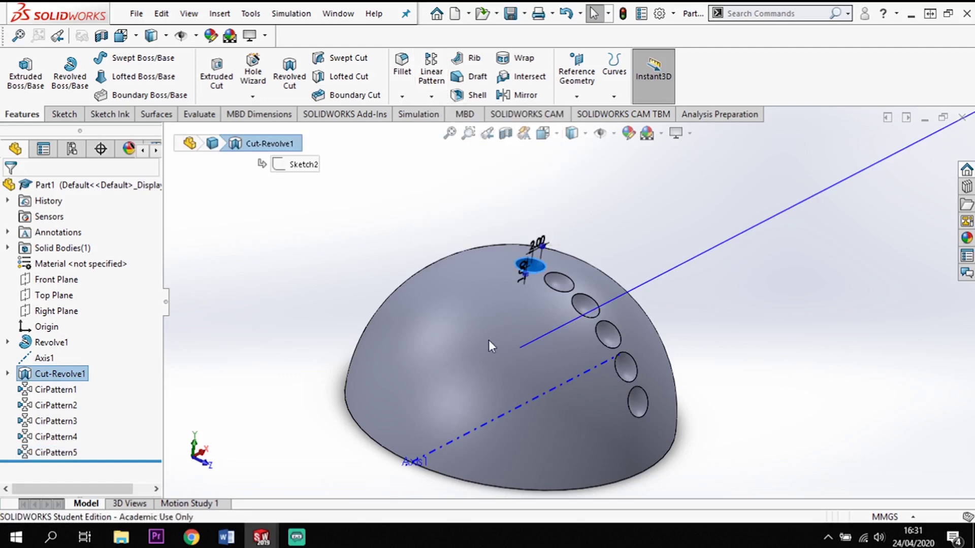
left_click(513, 410)
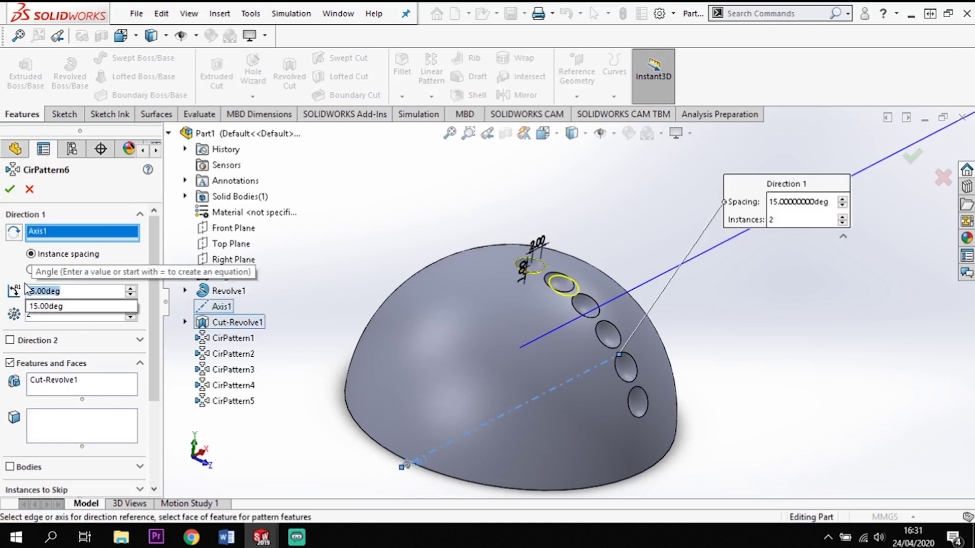
type("12.85*6")
key("Return")
left_click(11, 189)
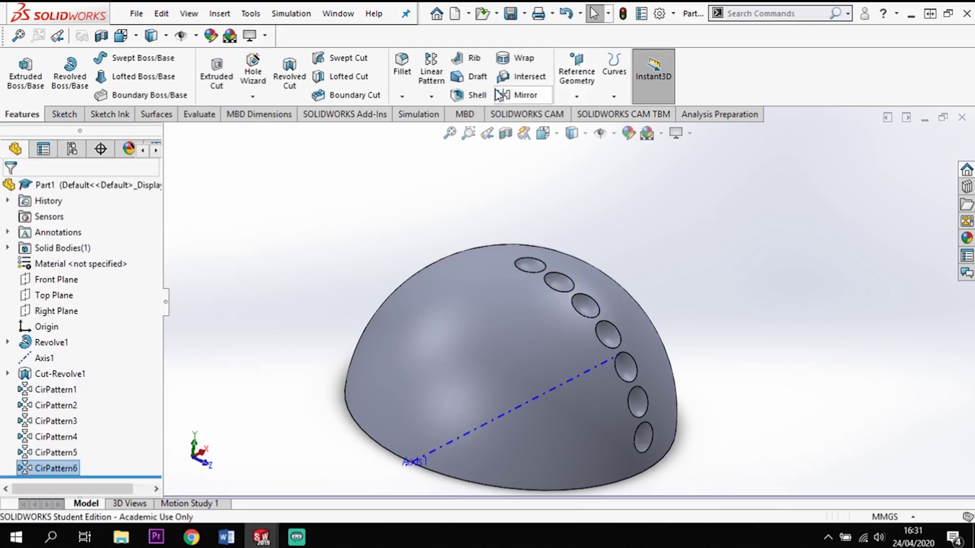
Pattern Cut-Revolve1 about Axis1 a seventh time with two instances spaced 12.85*7 degrees (89.95 degrees), reaching the hemisphere's base edge.
left_click(57, 376)
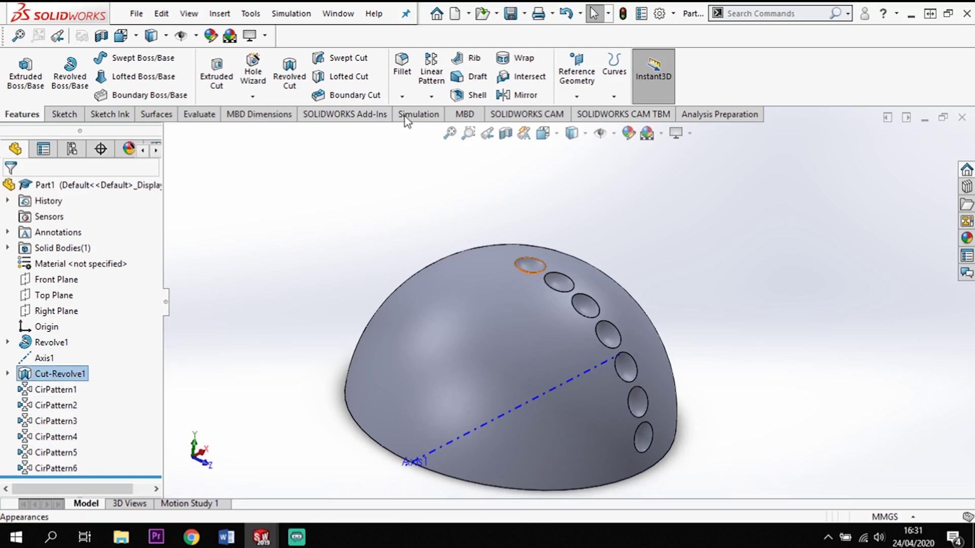
left_click(431, 96)
left_click(457, 131)
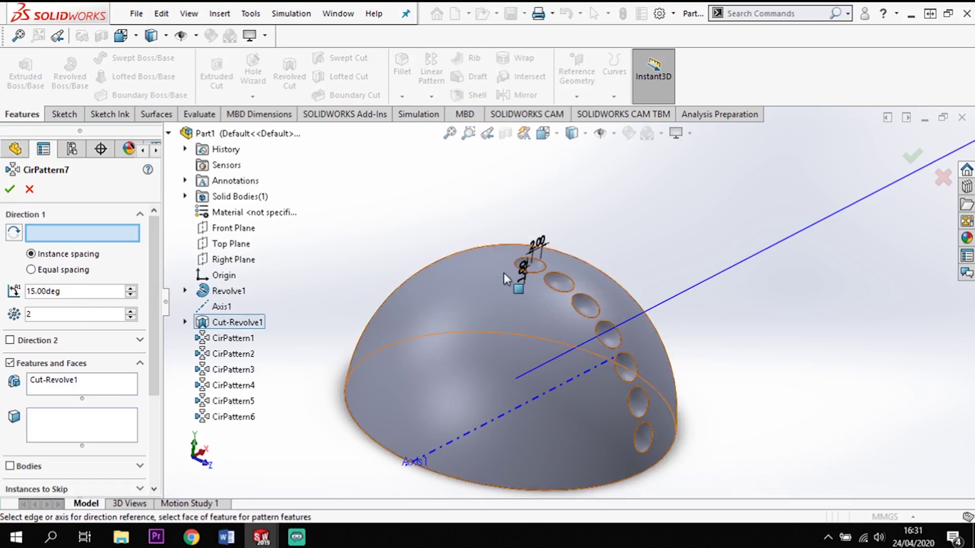
left_click(486, 424)
left_click(86, 292)
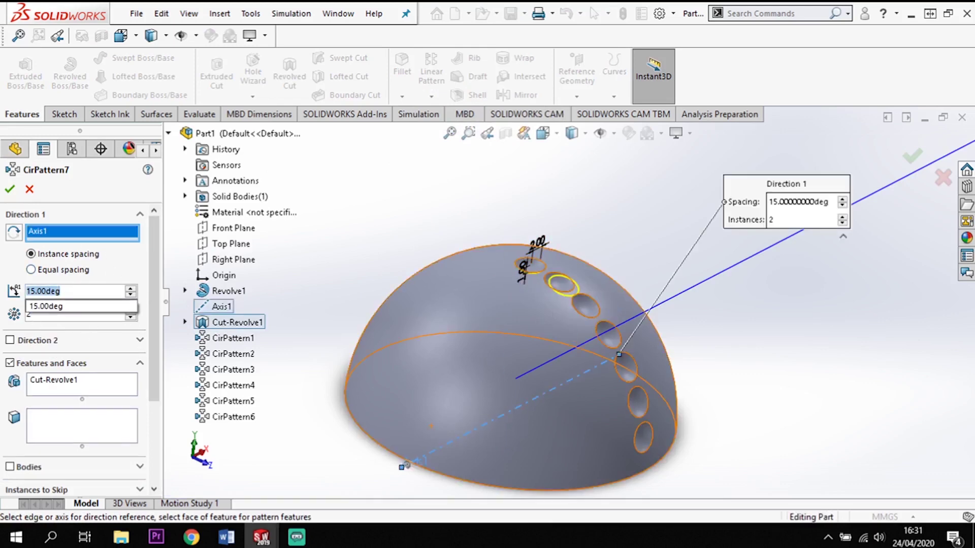
type("12.85")
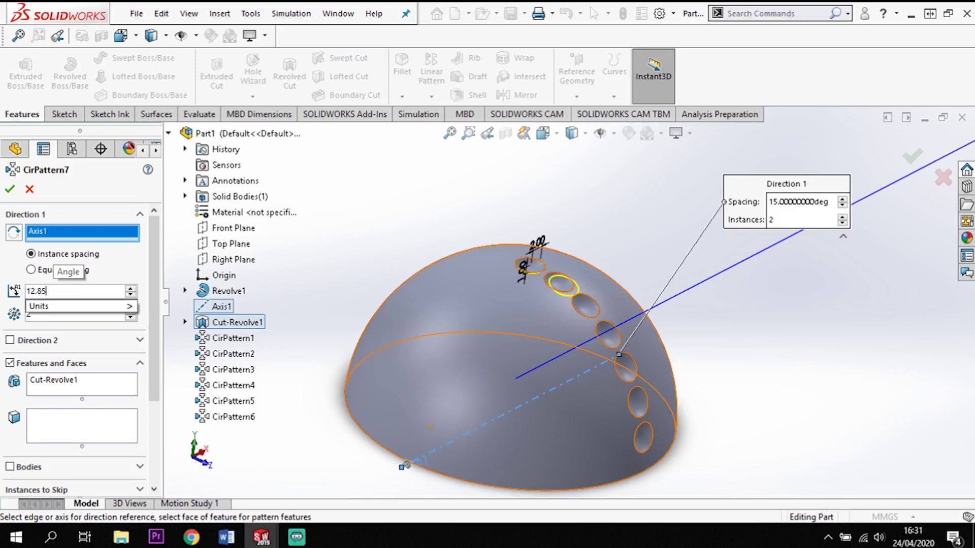
type("*7")
key("Return")
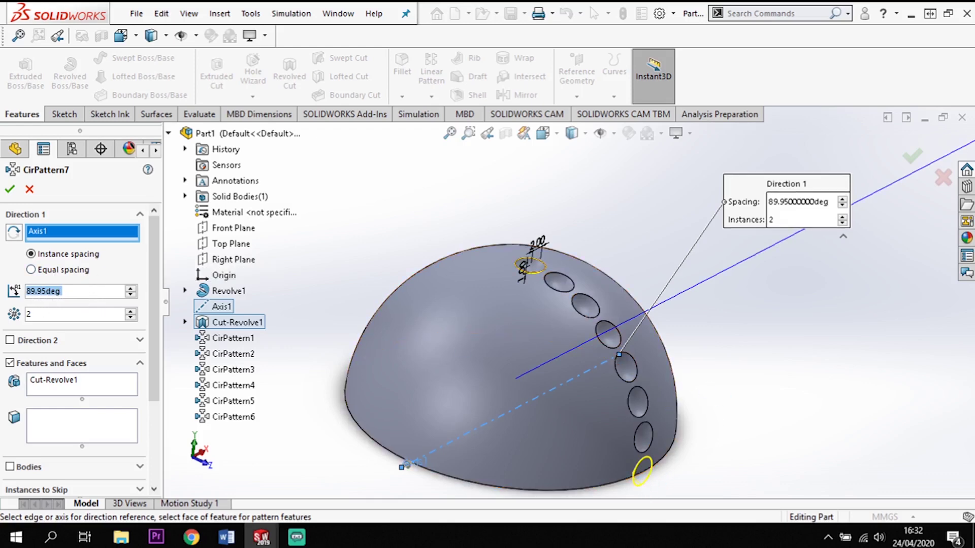
middle_click_drag(685, 467, 648, 464)
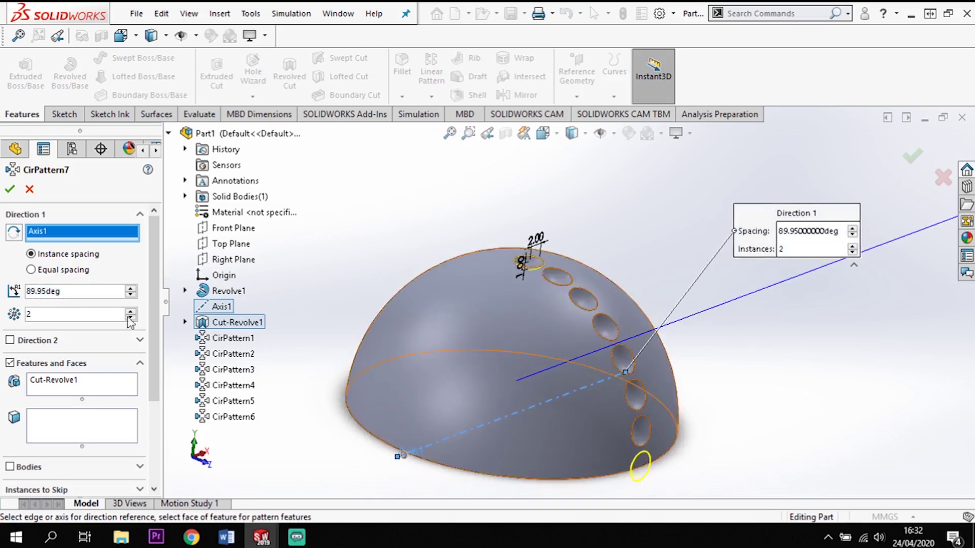
left_click(13, 194)
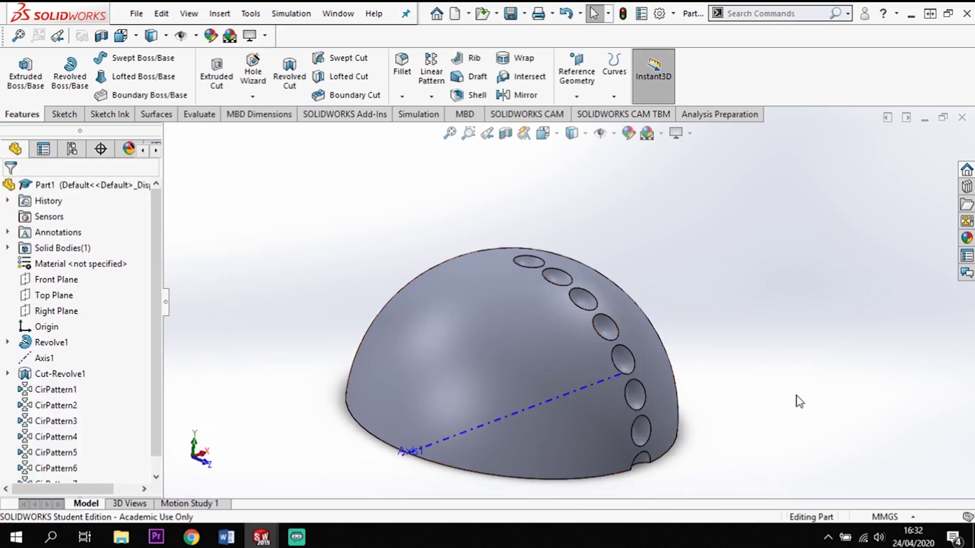
Hide the reference axis Axis1 in the model.
middle_click_drag(798, 403, 782, 383)
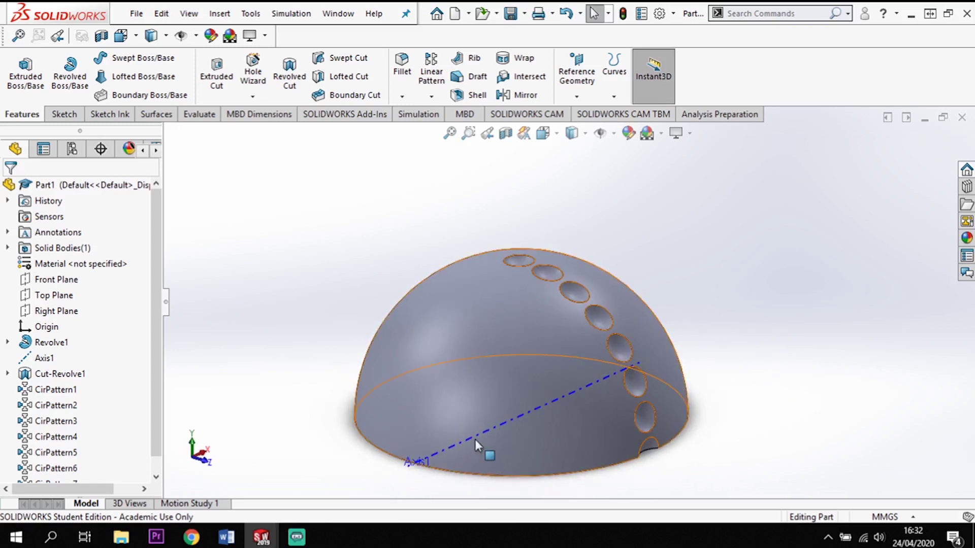
right_click(45, 358)
left_click(75, 252)
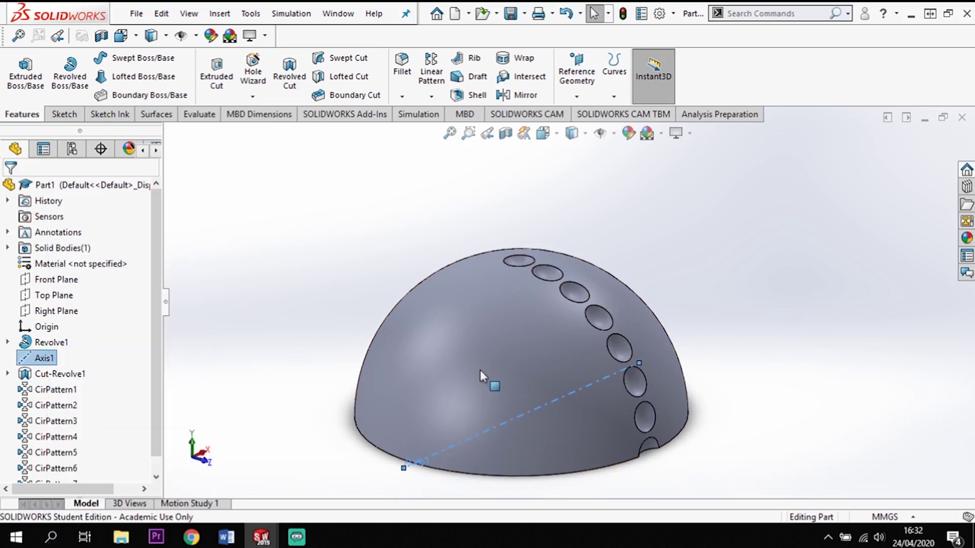
left_click(763, 361)
scroll(675, 252, "down", 3)
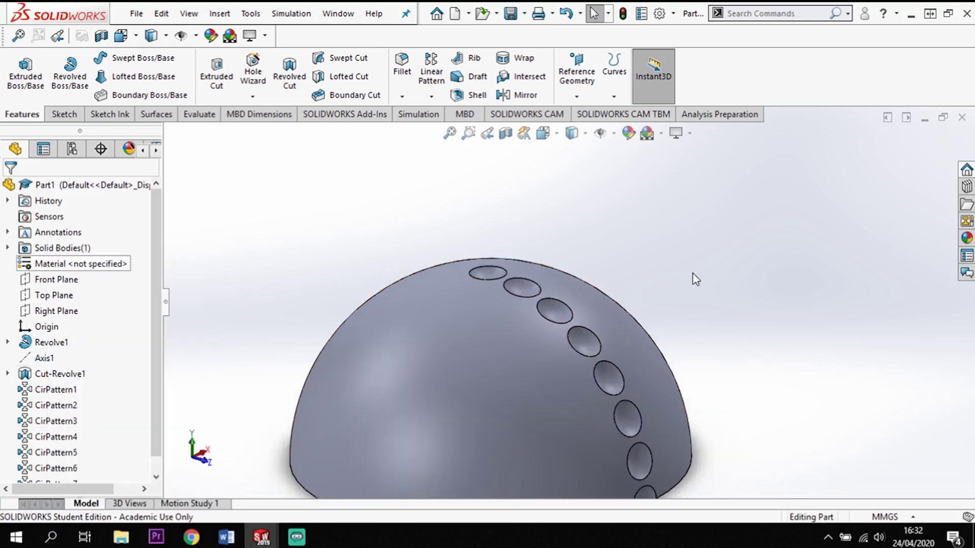
Circular-pattern CirPattern1 around the top dimple's circular edge with 6 equally spaced instances over 360 degrees.
scroll(650, 330, "up", 3)
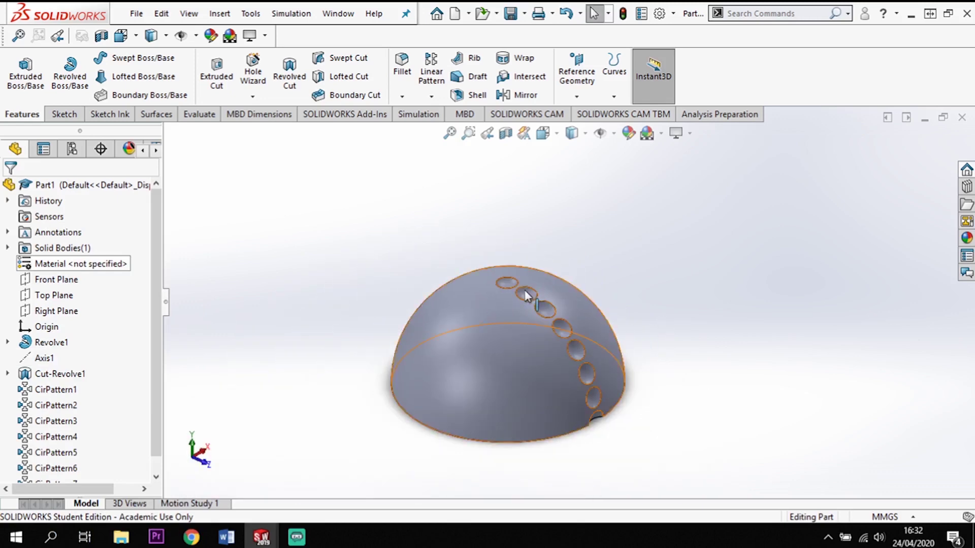
left_click(56, 390)
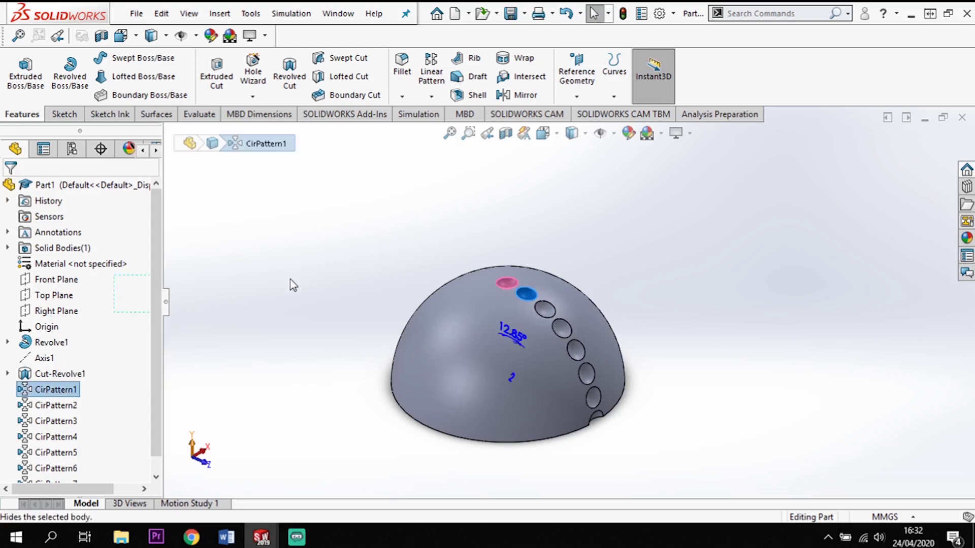
left_click(56, 279)
left_click(56, 311, "shift")
left_click(68, 391)
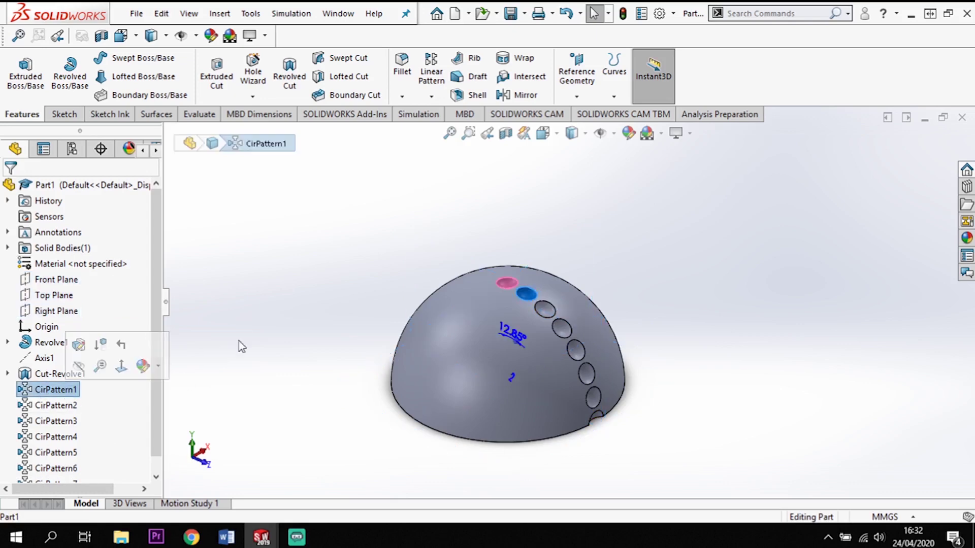
left_click(431, 96)
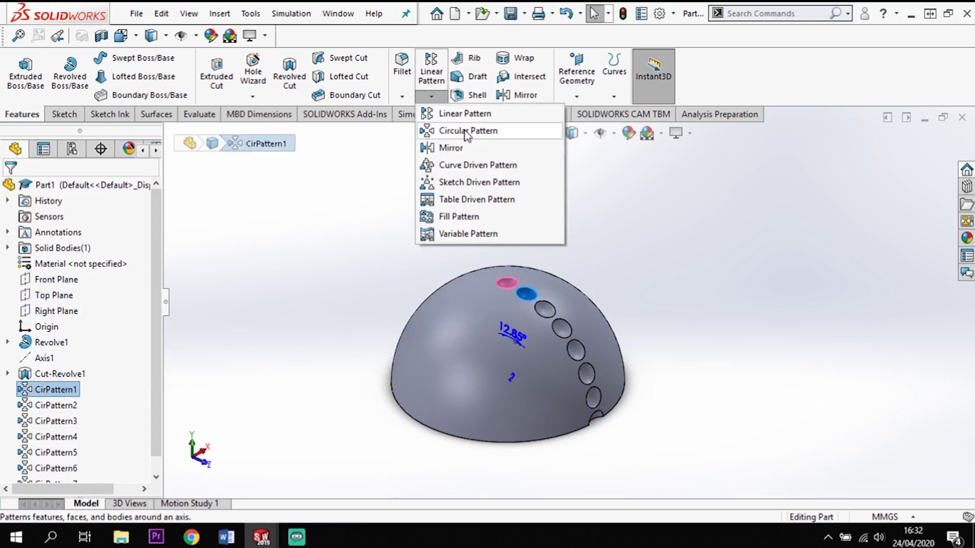
left_click(467, 130)
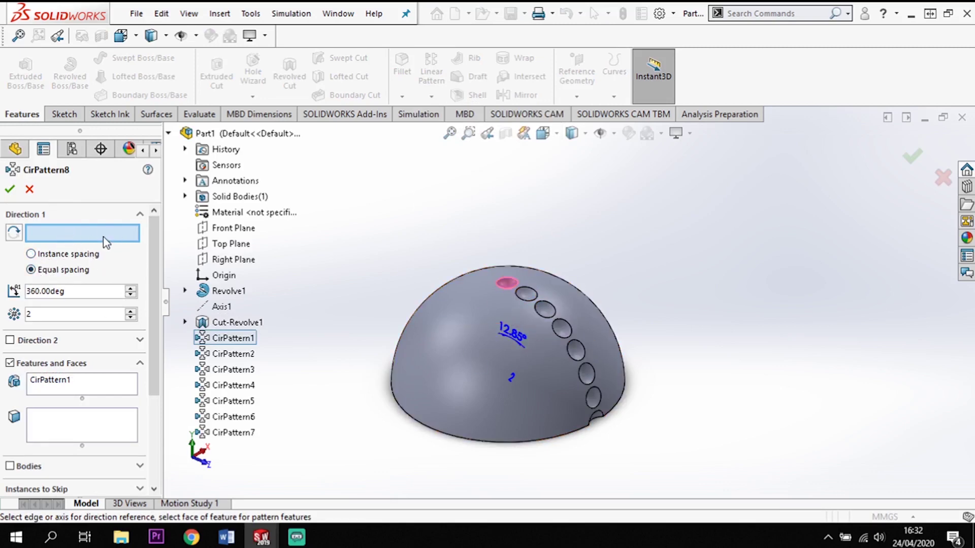
left_click(509, 288)
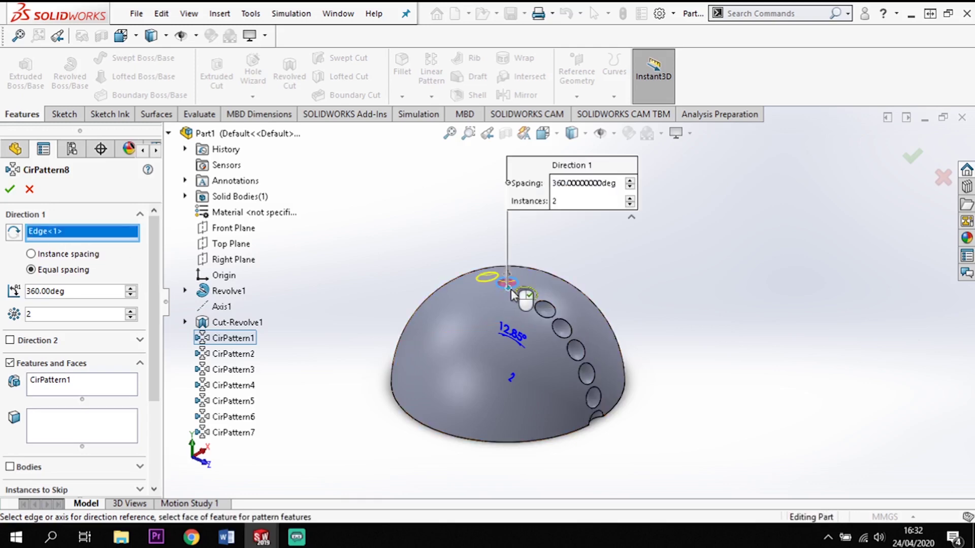
left_click(131, 312)
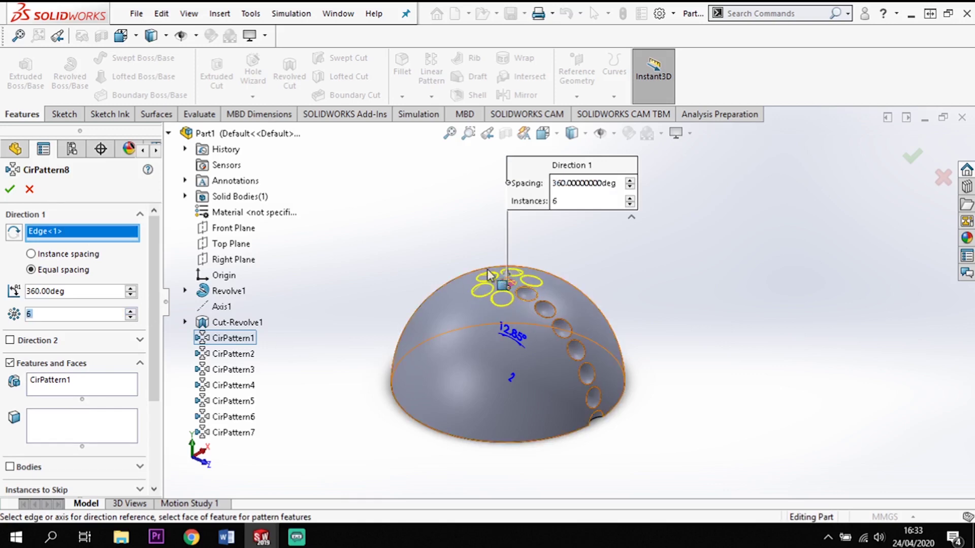
left_click(11, 189)
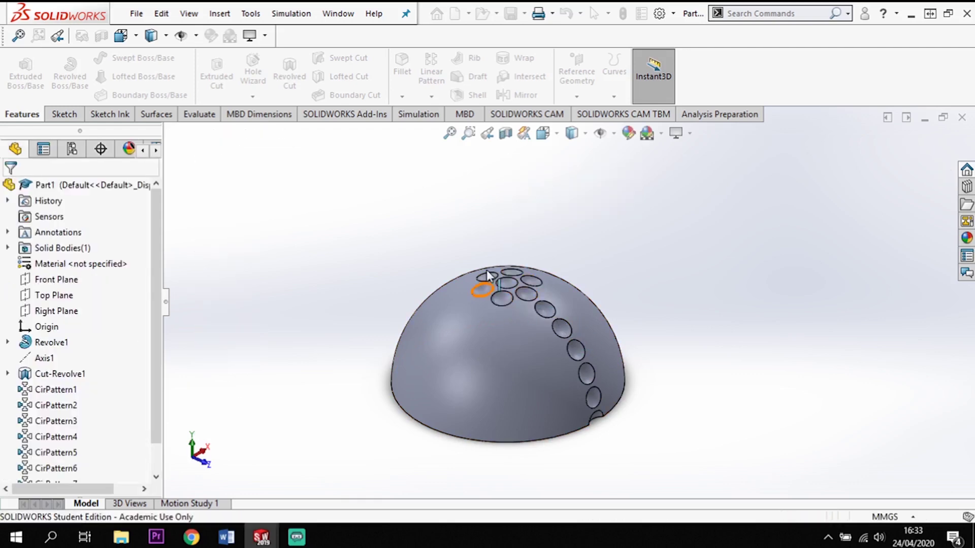
Circular-pattern CirPattern2 around the top dimple's edge with 12 equally spaced instances over 360 degrees to form the second dimple ring.
middle_click_drag(509, 299, 531, 307)
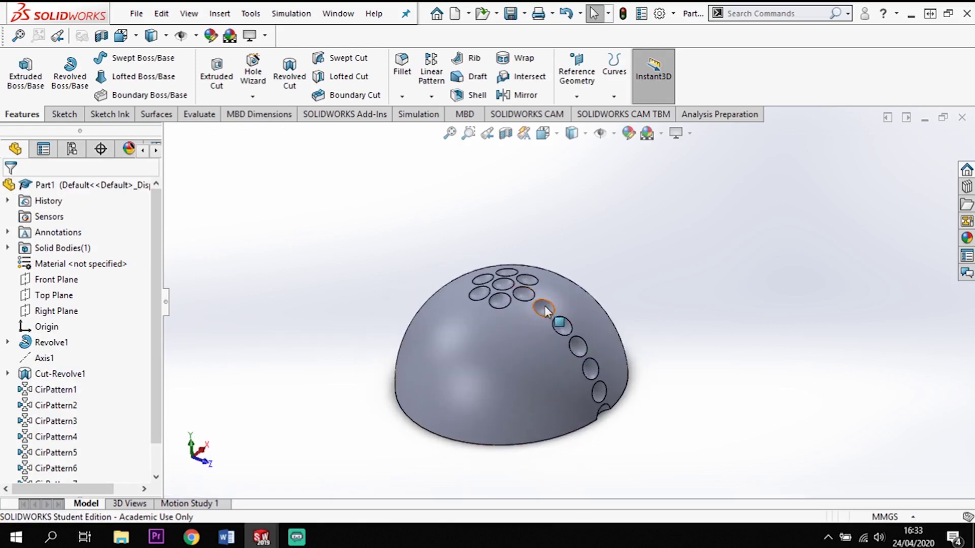
left_click(545, 309)
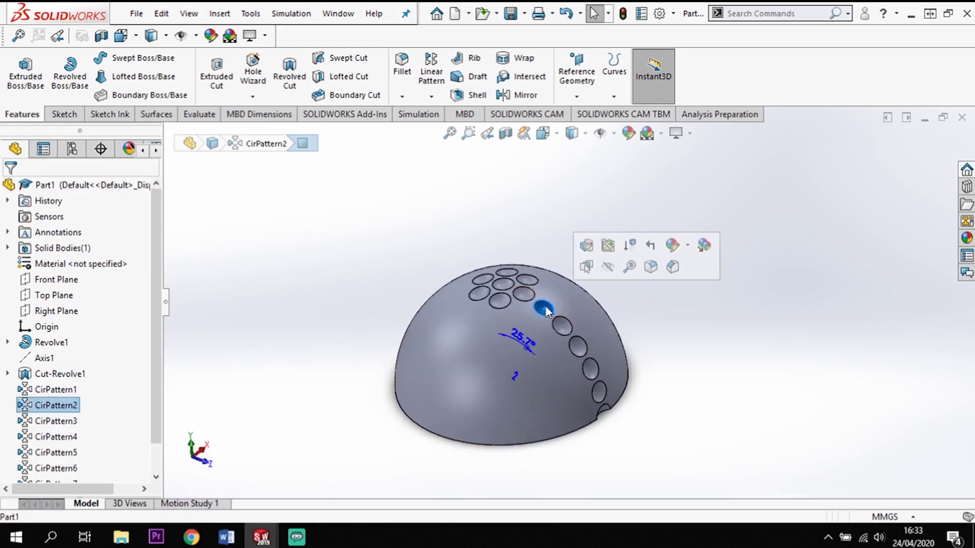
left_click(439, 100)
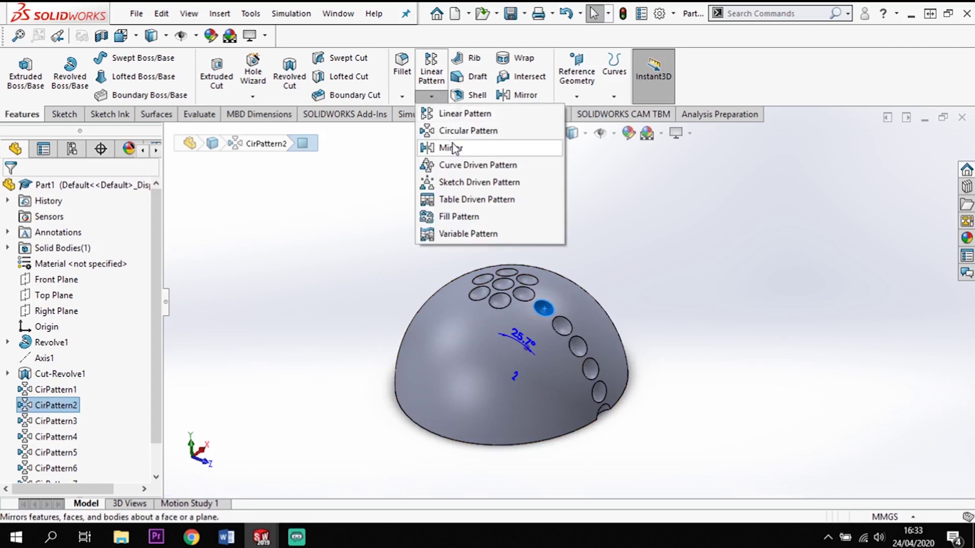
left_click(511, 286)
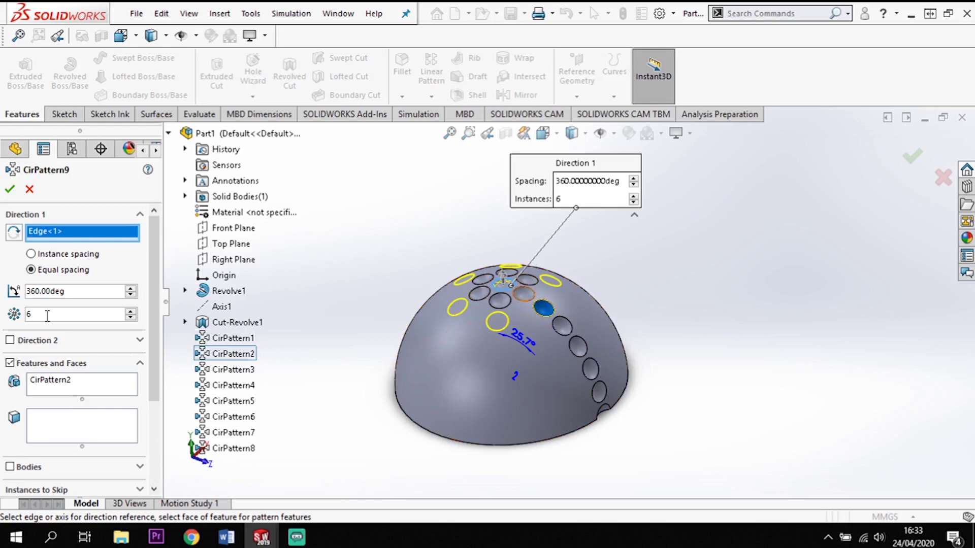
type("12")
key("Return")
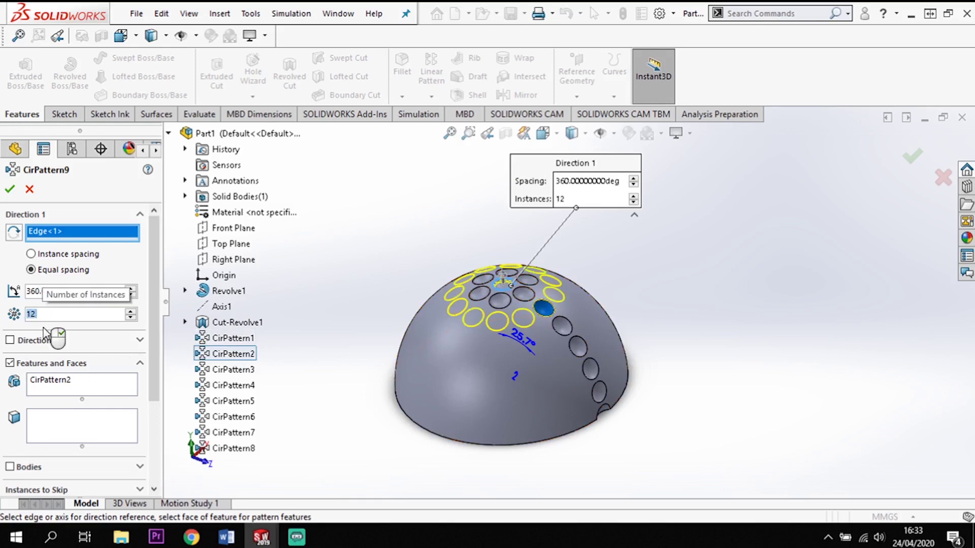
left_click(10, 190)
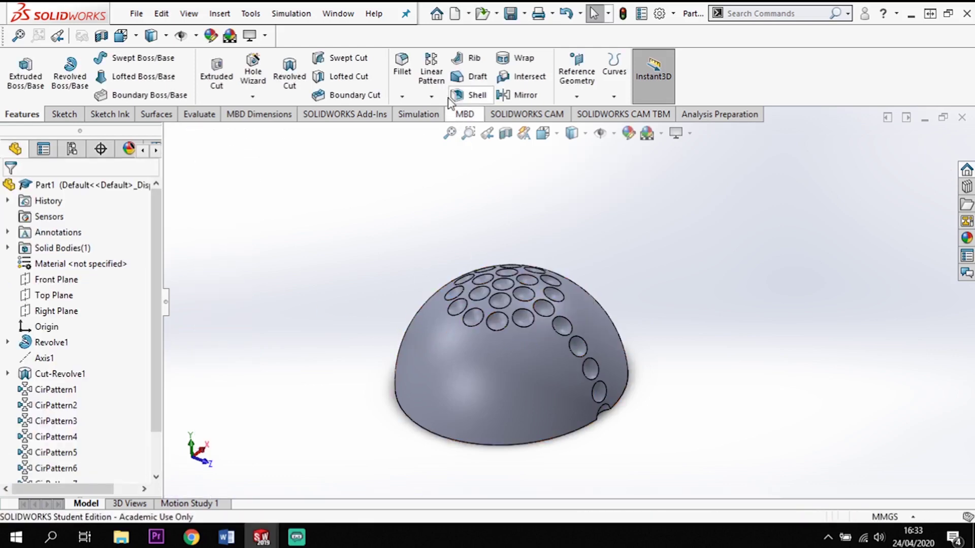
Circular-pattern CirPattern3 around the top dimple's edge with 18 equally spaced instances over 360 degrees for the third dimple ring.
left_click(563, 324)
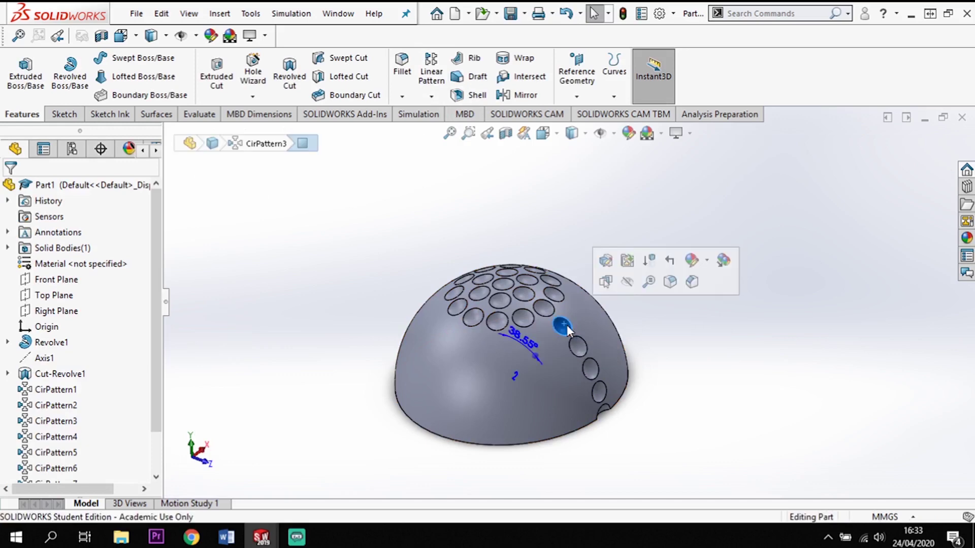
left_click(434, 100)
left_click(460, 129)
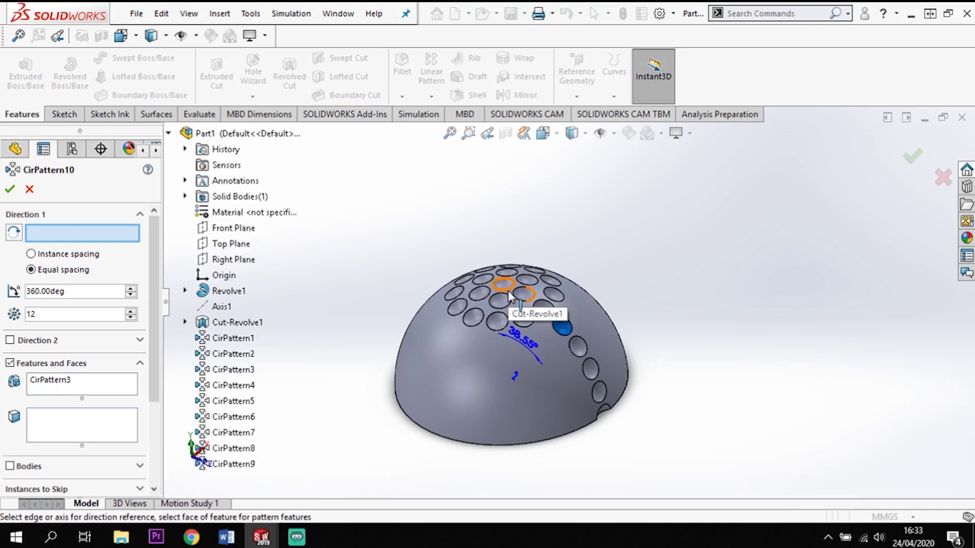
scroll(505, 288, "down", 2)
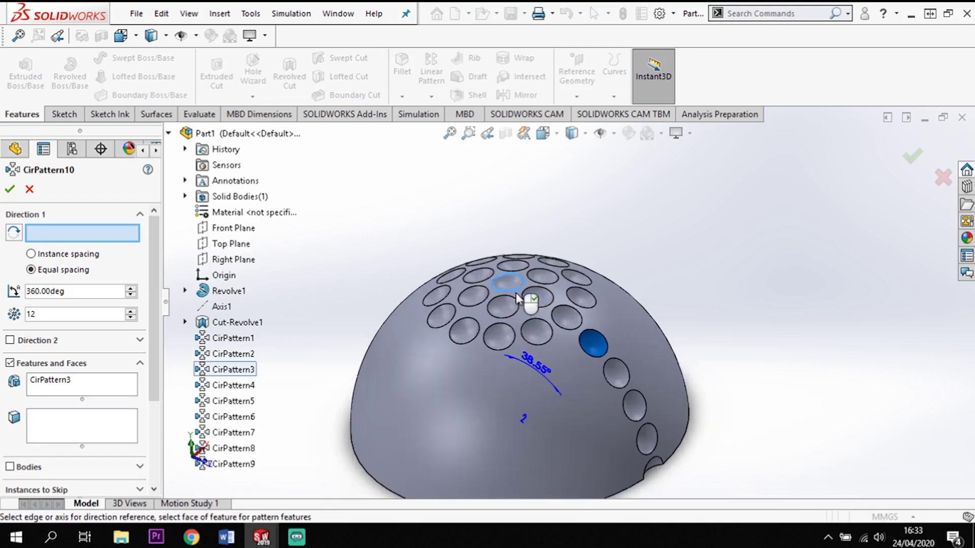
left_click(514, 290)
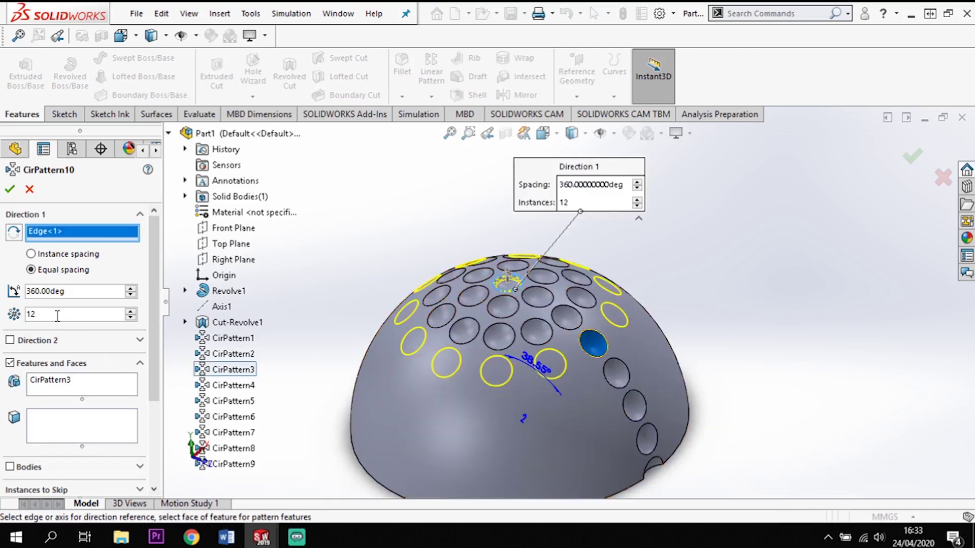
key("BackSpace")
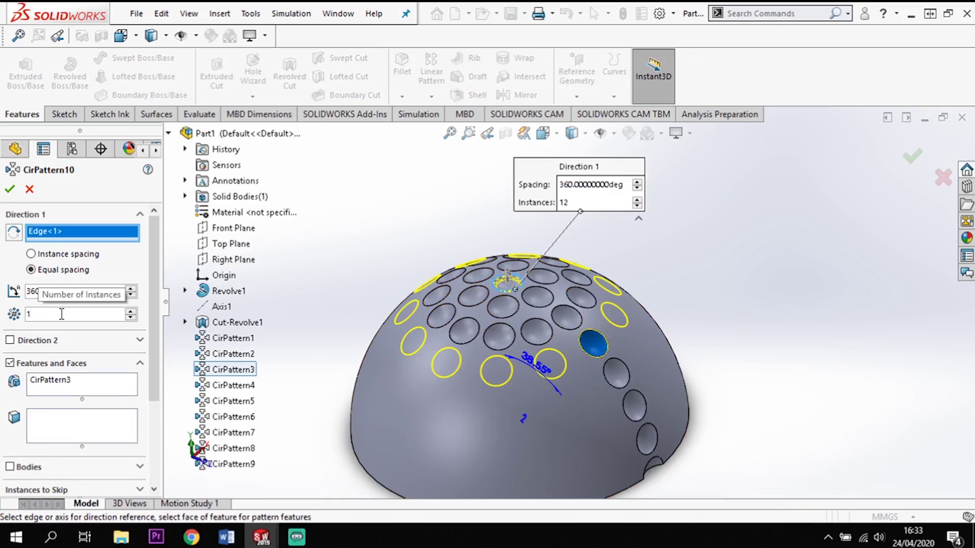
type("8")
key("Return")
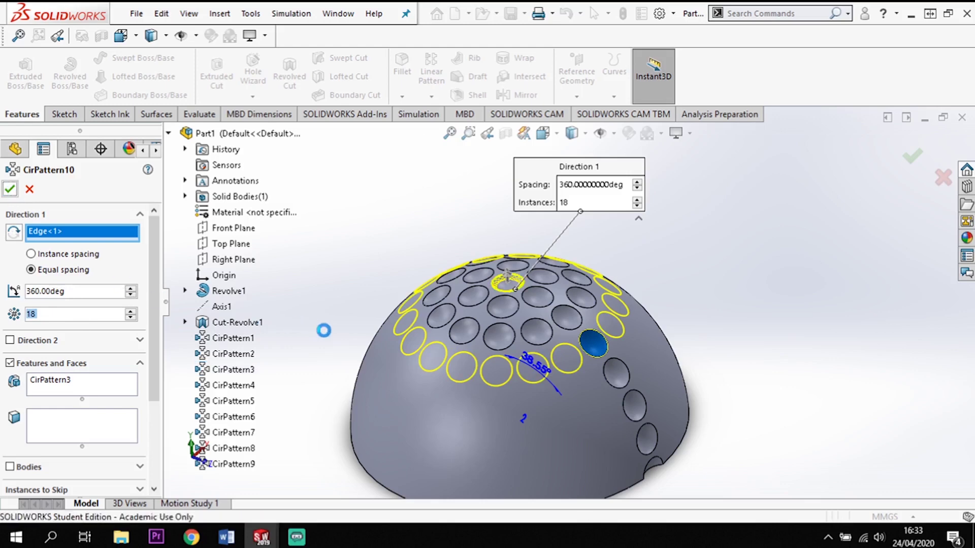
key("Return")
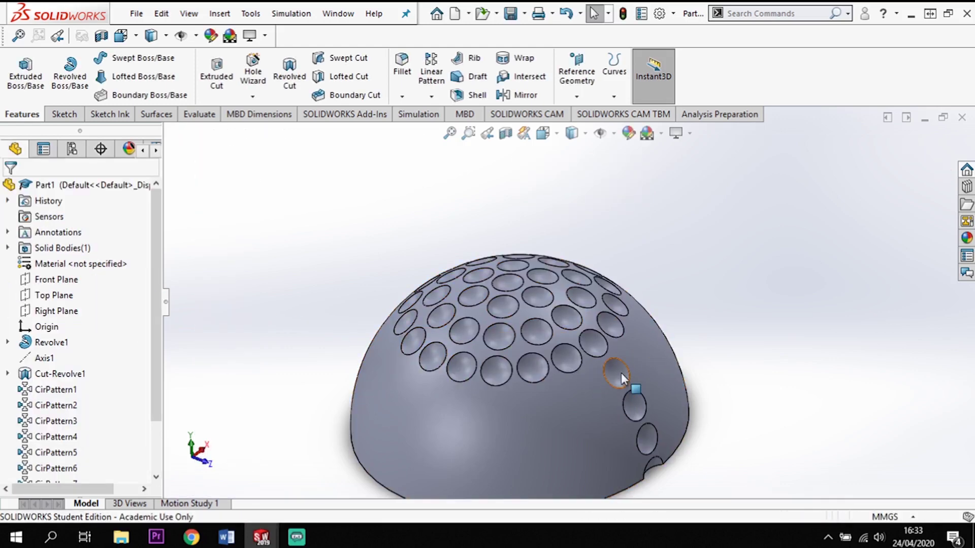
Create the fourth dimple ring by circular-patterning CirPattern4 around the top dimple's edge with 22 equally spaced instances over 360 degrees.
left_click(620, 373)
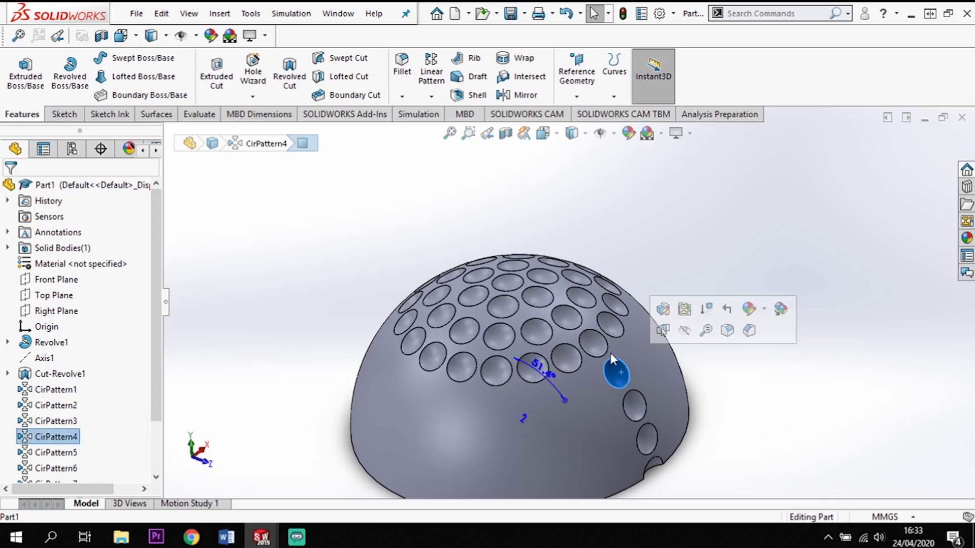
left_click(431, 96)
left_click(465, 131)
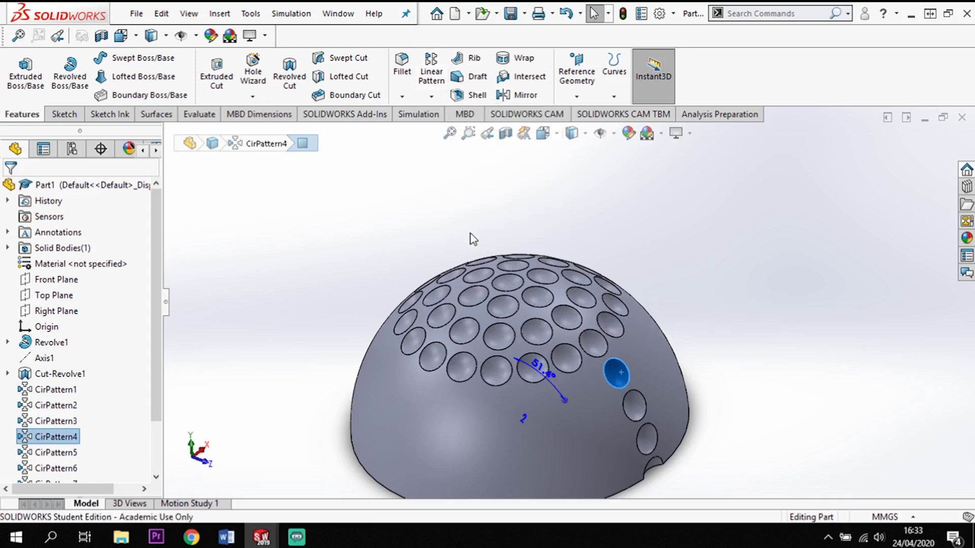
left_click(521, 290)
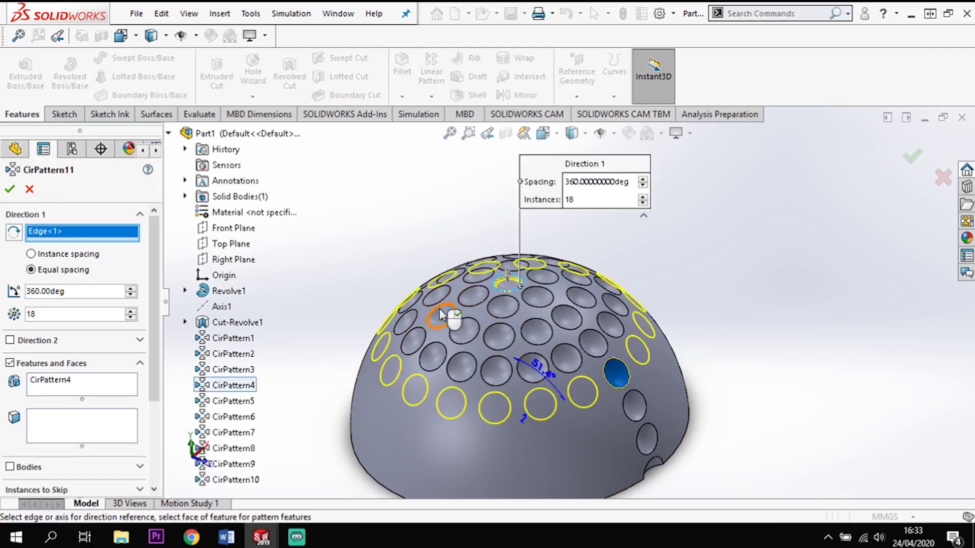
key("BackSpace")
key("BackSpace")
type("22")
key("Return")
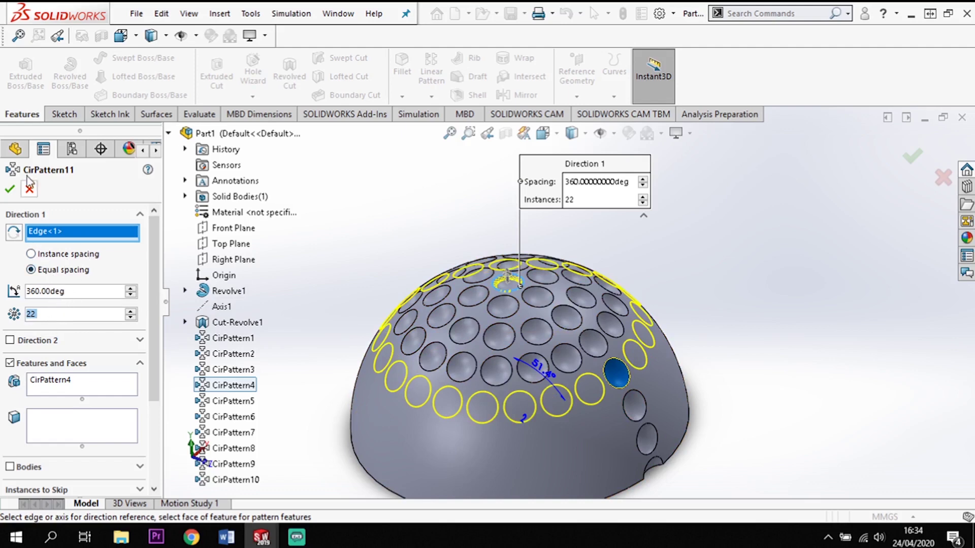
left_click(12, 190)
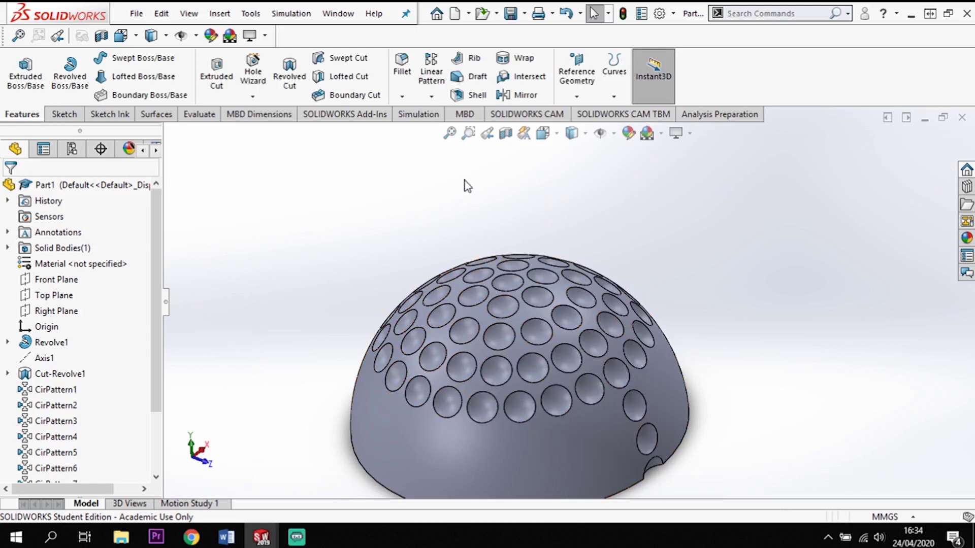
Create the fifth dimple ring by circular-patterning CirPattern5 around the top dimple's edge with 25 equally spaced instances over 360 degrees.
left_click(629, 405)
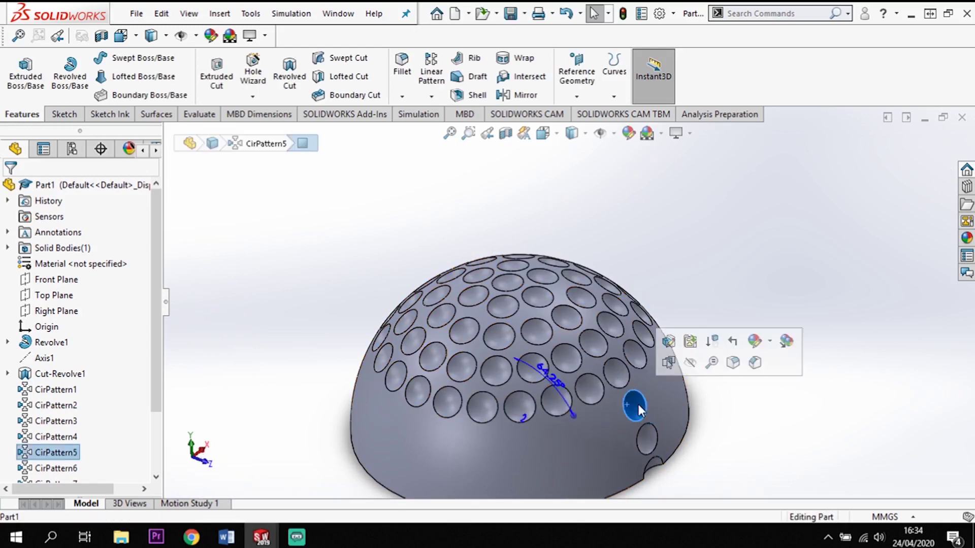
left_click(431, 97)
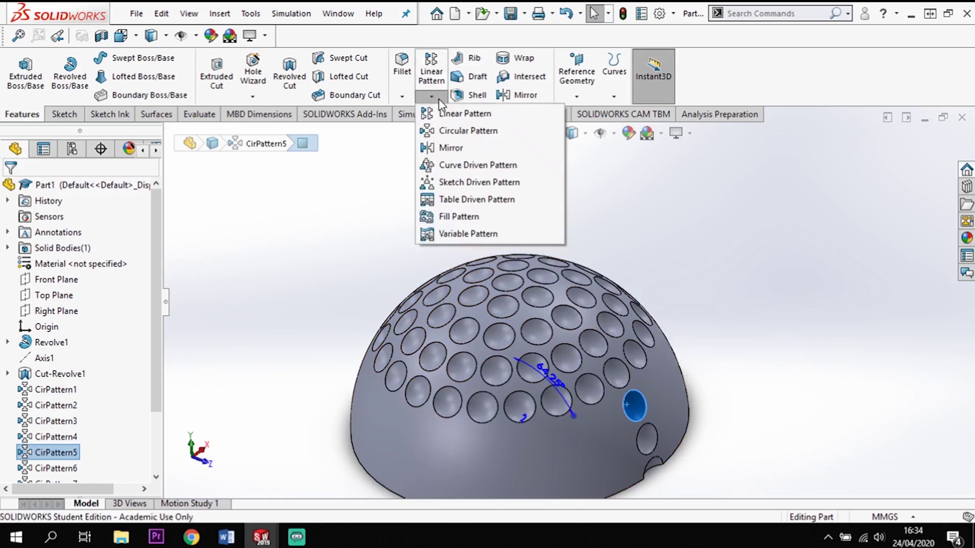
left_click(460, 131)
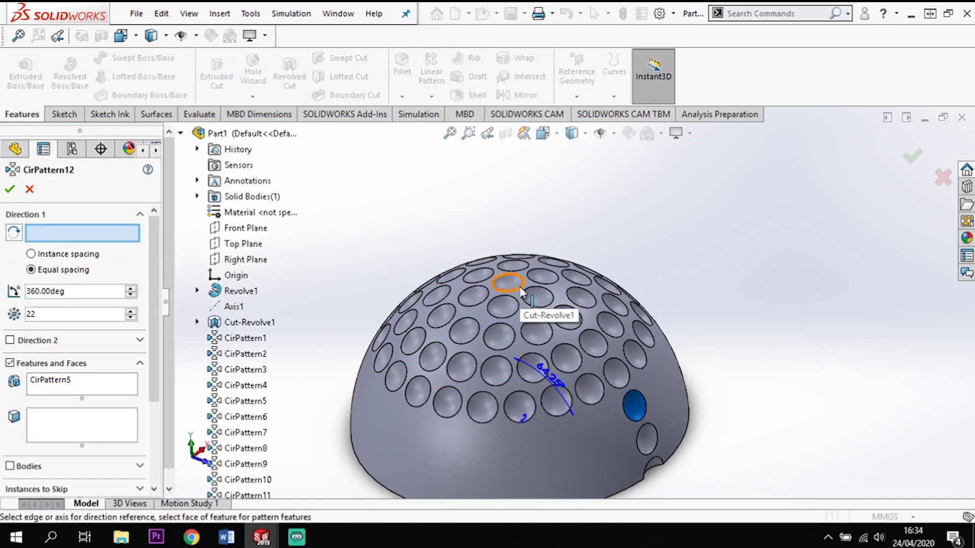
left_click(520, 290)
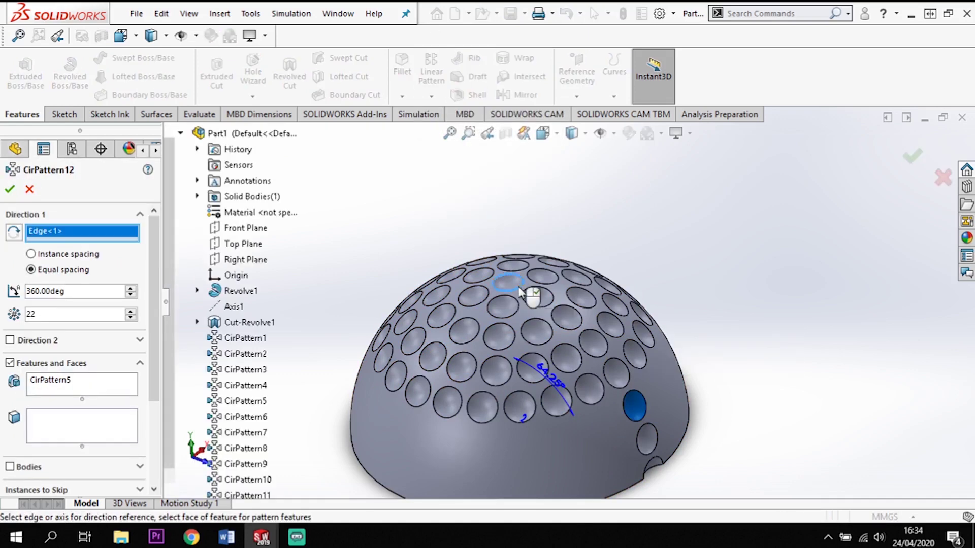
left_click(57, 313)
key("BackSpace")
type("5")
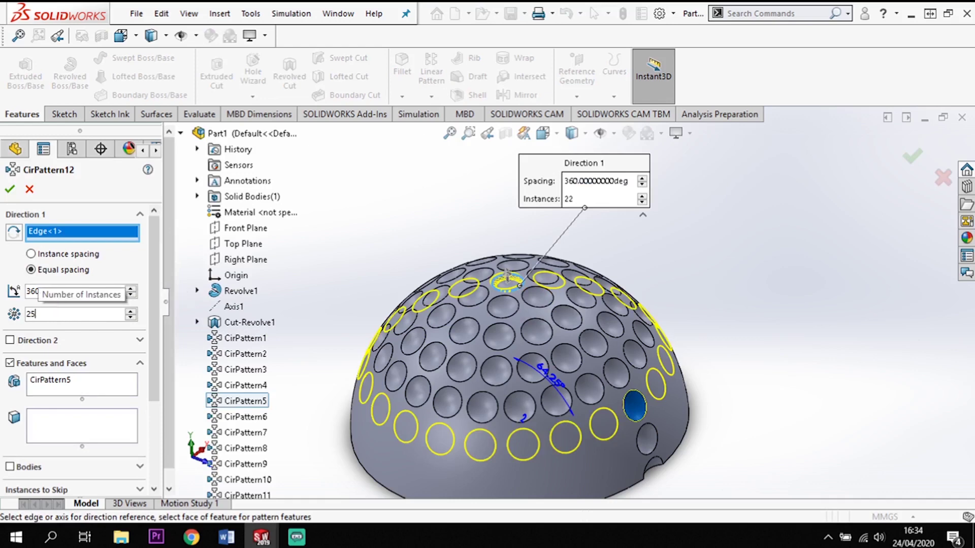
key("Return")
left_click(13, 189)
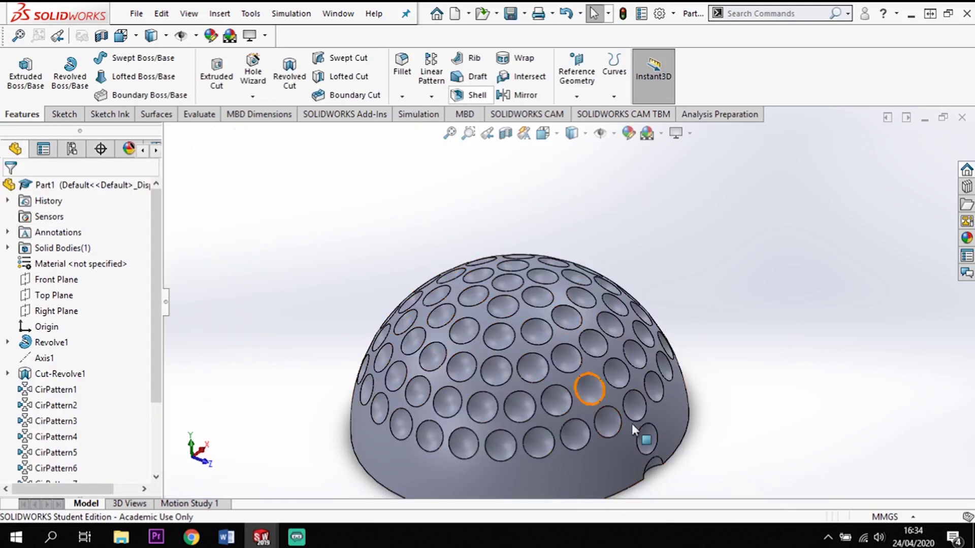
Circular-pattern CirPattern6 around the top dimple's edge with 28 equally spaced instances over 360 degrees to form the sixth dimple ring.
left_click(649, 440)
left_click(431, 96)
left_click(467, 130)
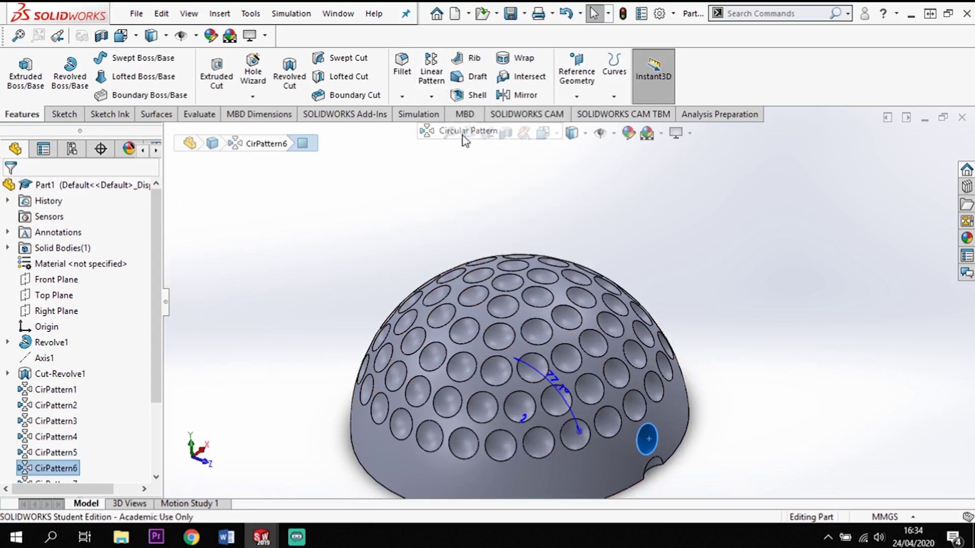
left_click(519, 290)
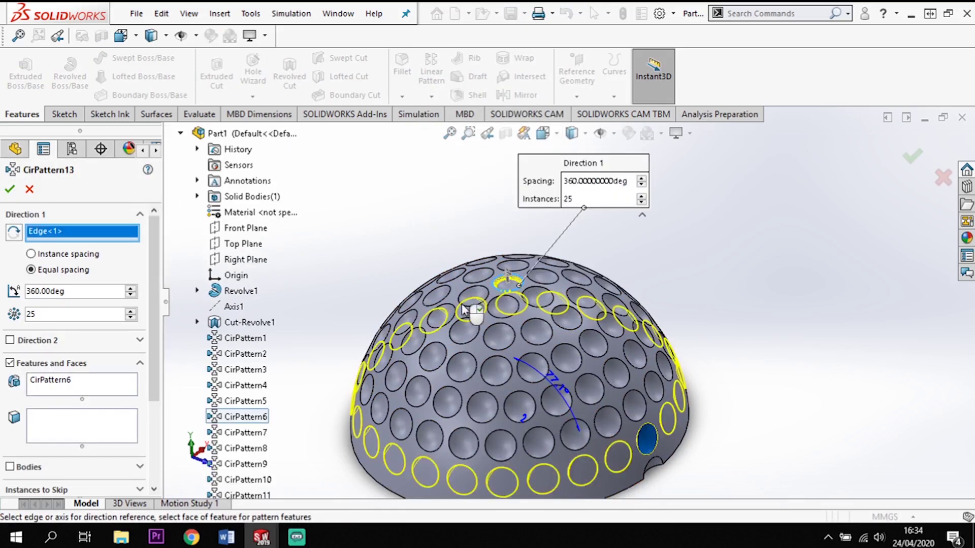
key("BackSpace")
type("8")
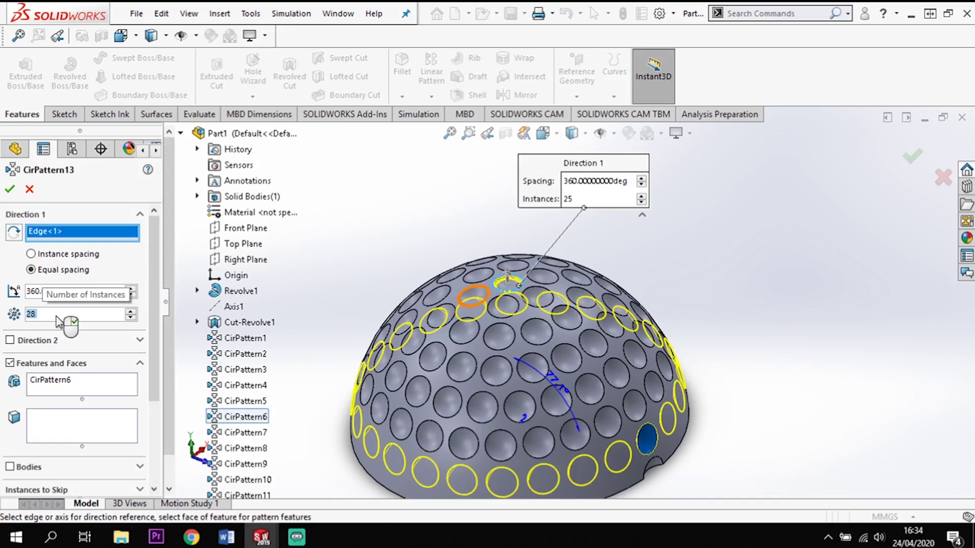
key("Return")
left_click(10, 190)
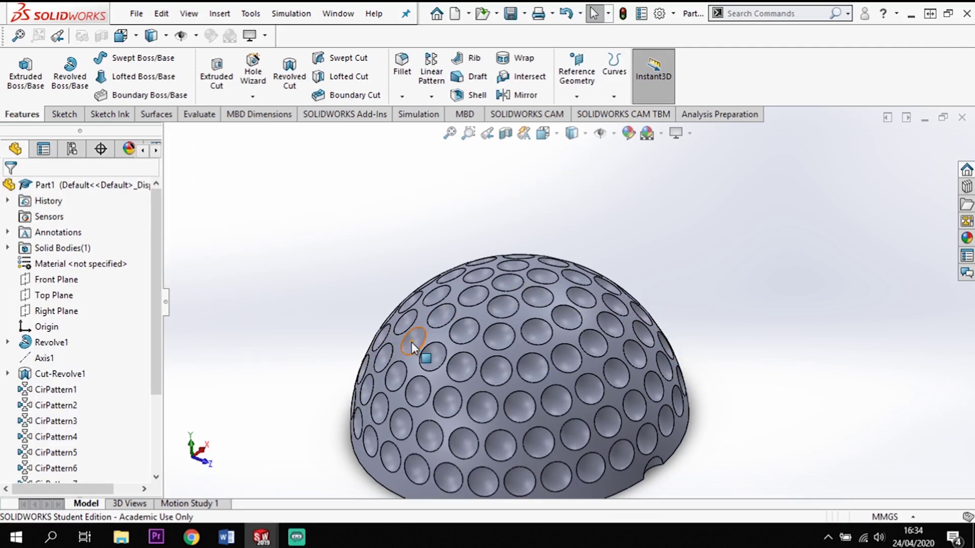
Circular-pattern the half dimple of CirPattern7 at the hemisphere's rim around the top dimple's edge with 30 equally spaced instances over 360 degrees.
middle_click_drag(641, 445, 633, 422)
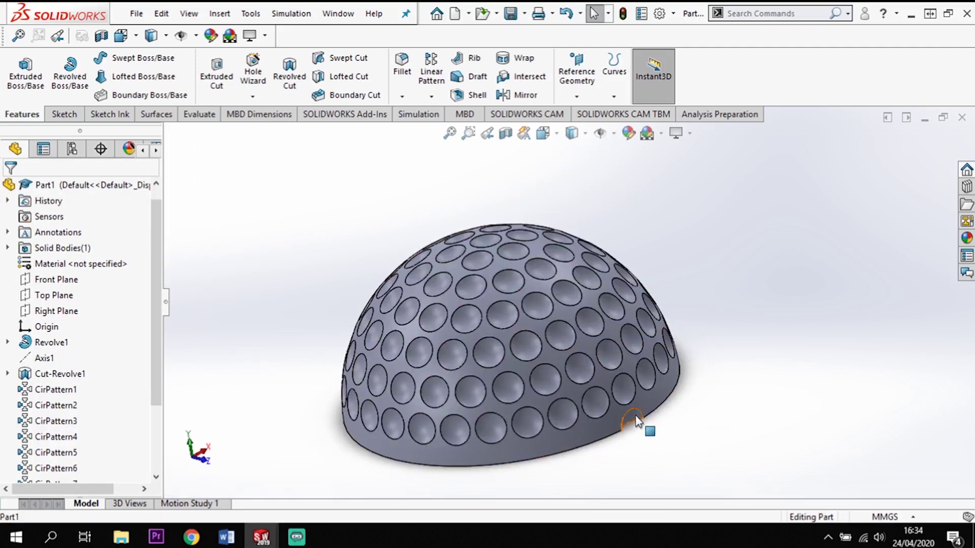
left_click(634, 421)
left_click(431, 97)
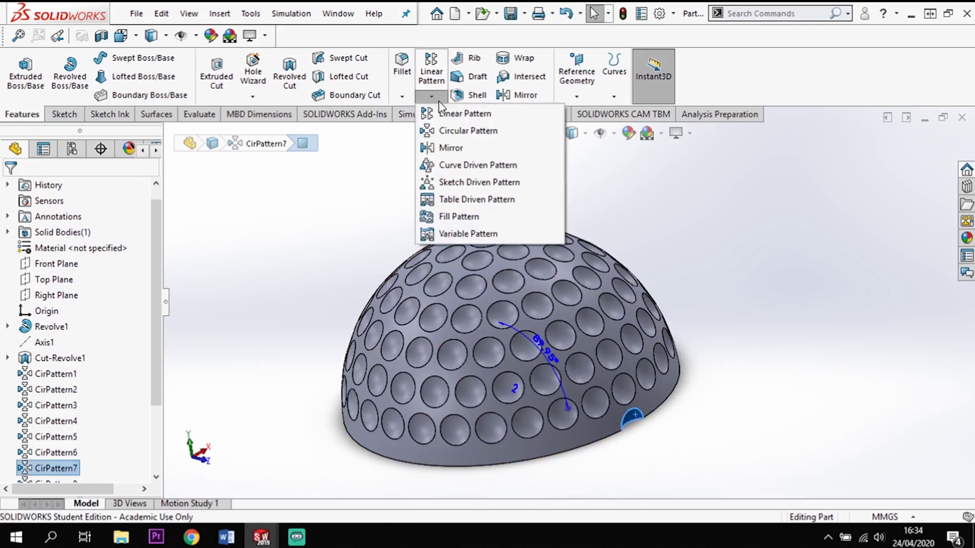
left_click(457, 131)
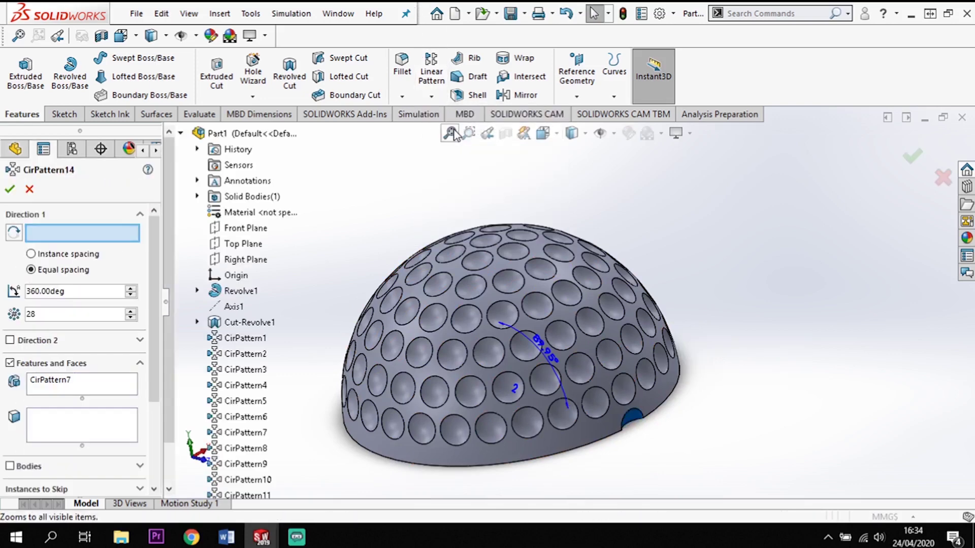
left_click(493, 245)
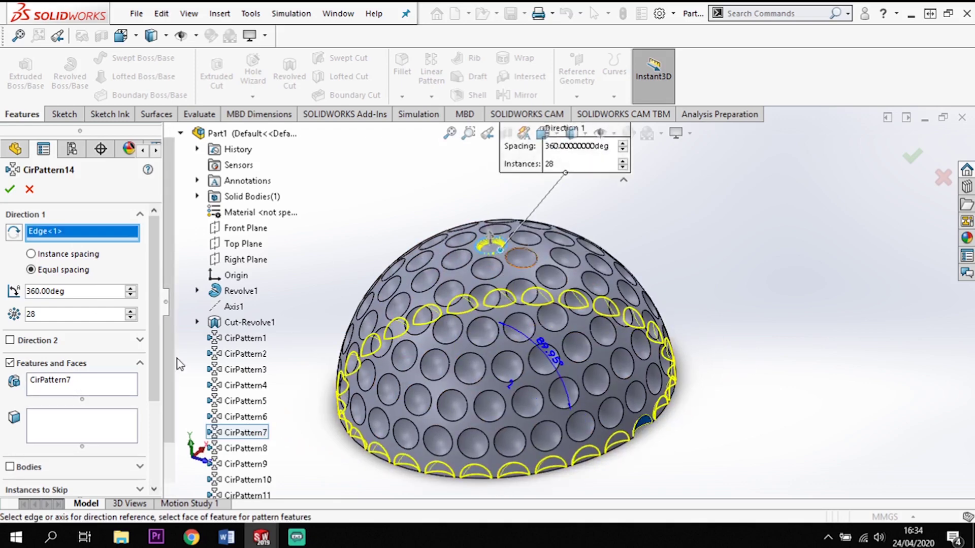
key("BackSpace")
key("BackSpace")
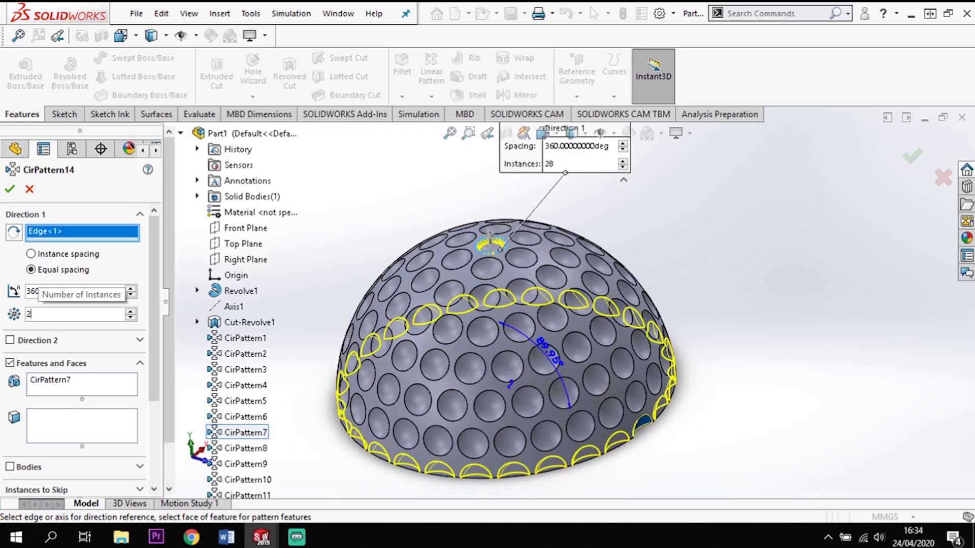
type("30")
key("Return")
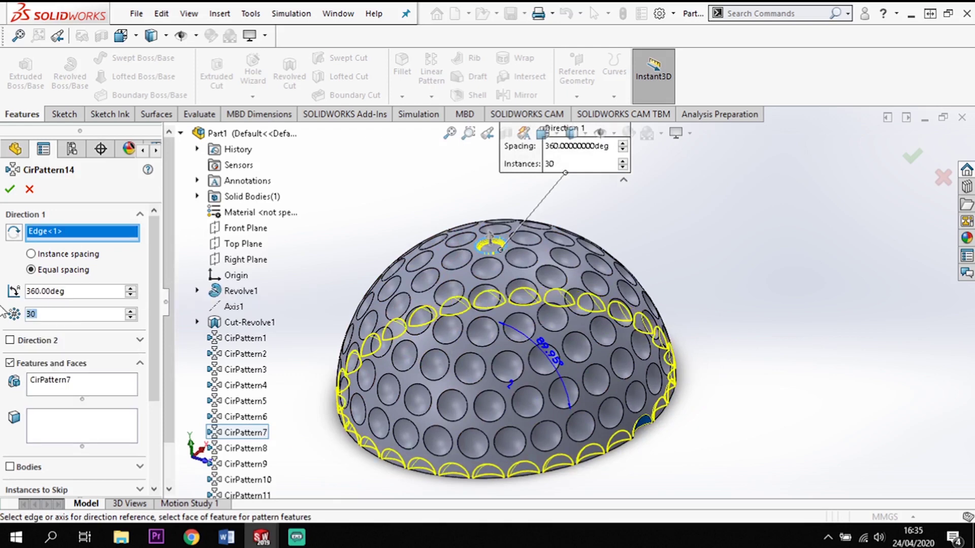
left_click(10, 190)
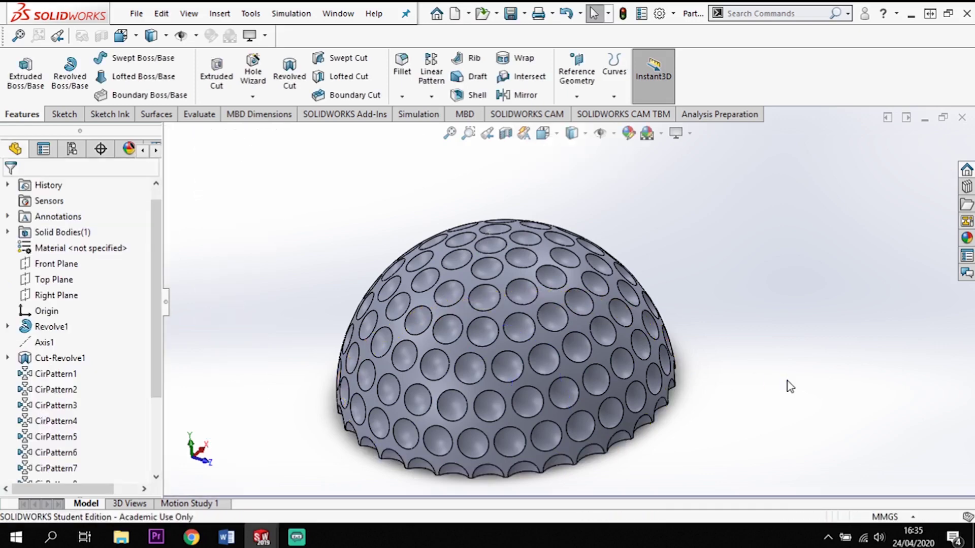
Mirror the dimpled hemisphere body about its flat bottom face with merged solids to complete the ball.
mouse_move(777, 375)
middle_mouse_down()
mouse_move(743, 273)
mouse_move(762, 394)
mouse_move(779, 416)
mouse_move(805, 355)
mouse_move(817, 277)
mouse_move(827, 305)
mouse_move(773, 374)
middle_mouse_up()
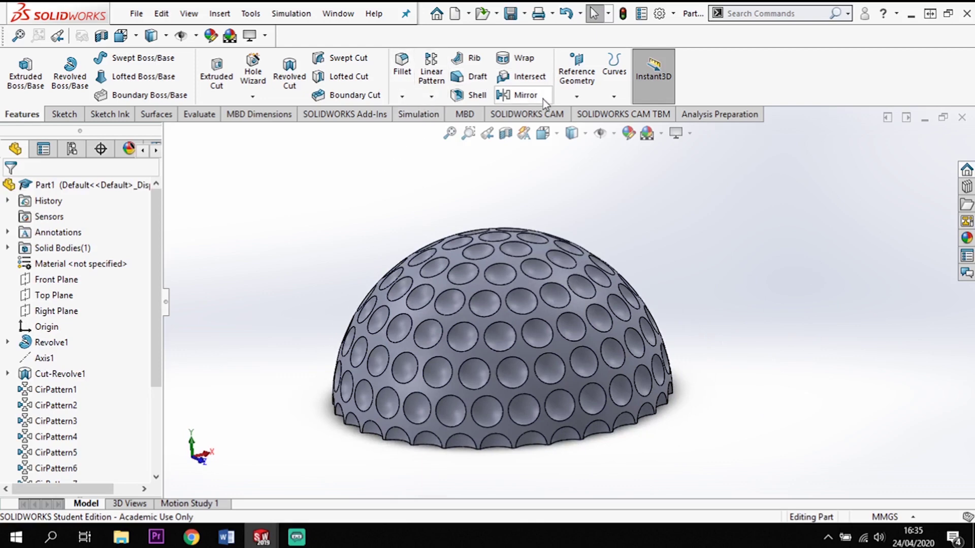
left_click(528, 95)
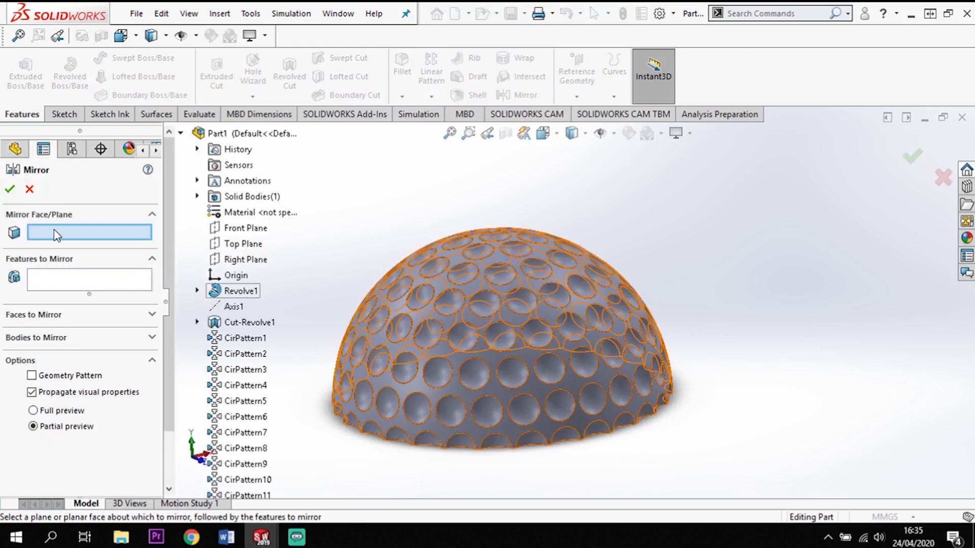
middle_click_drag(436, 480, 470, 355)
left_click(498, 355)
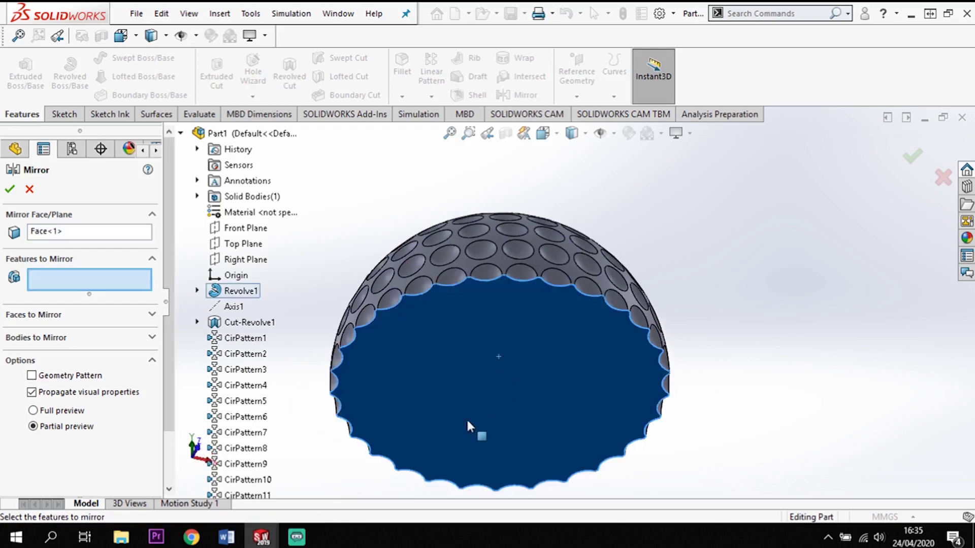
left_click(151, 337)
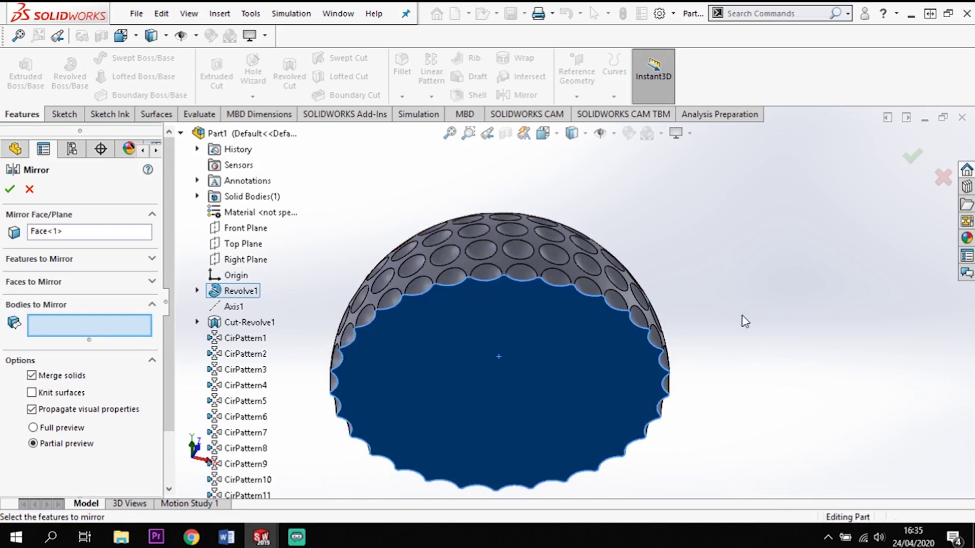
middle_click_drag(743, 308, 744, 370)
left_click(584, 320)
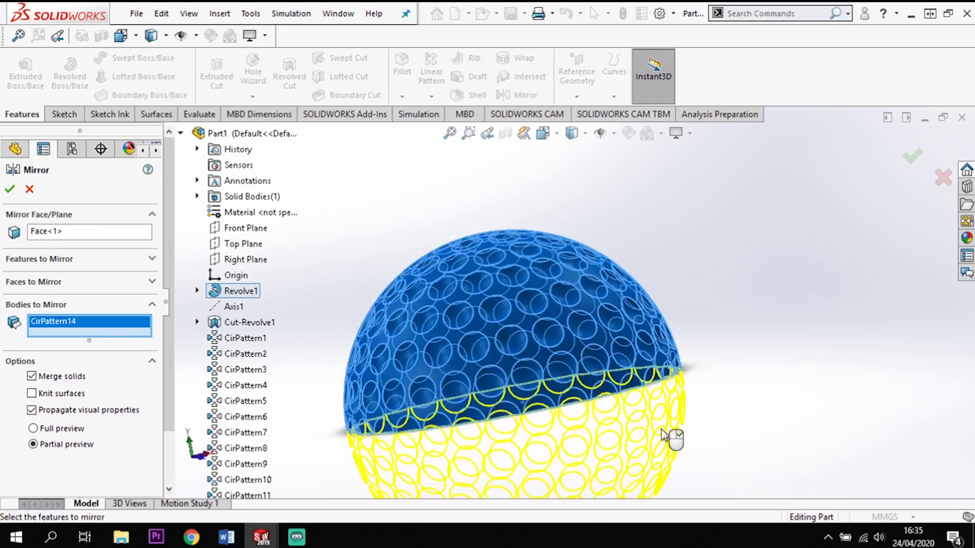
left_click(9, 190)
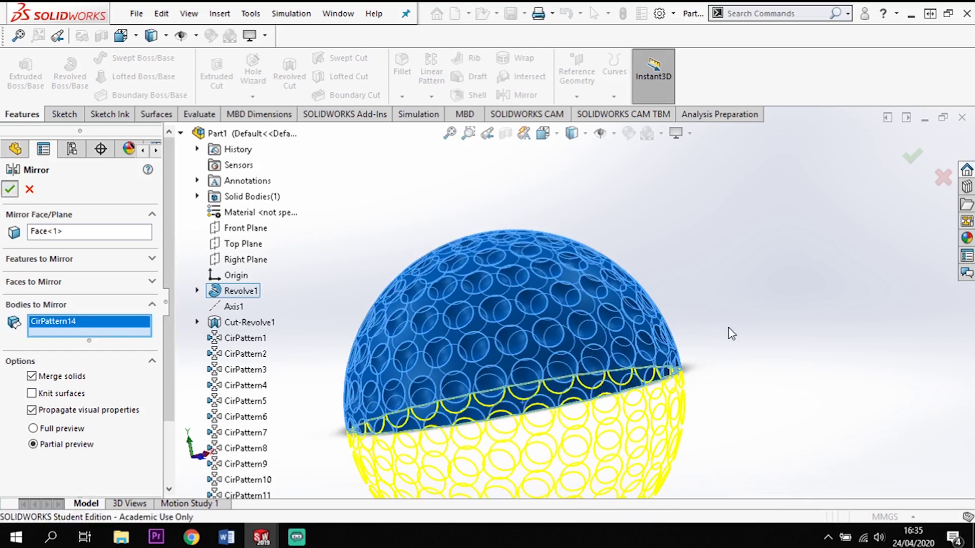
Change the ball's display style to Shaded without edges.
scroll(737, 343, "up", 1)
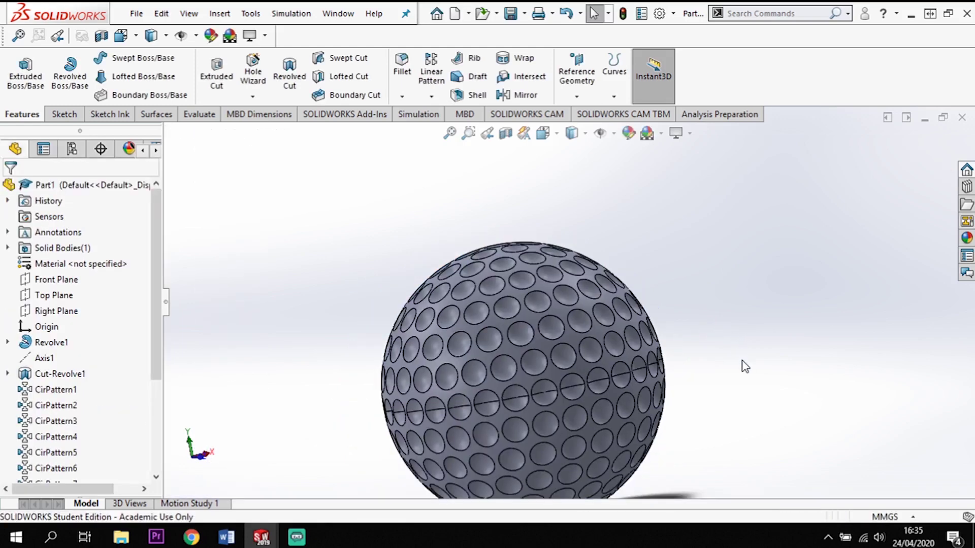
scroll(754, 378, "up", 1)
middle_click_drag(754, 380, 763, 425)
scroll(761, 423, "up", 1)
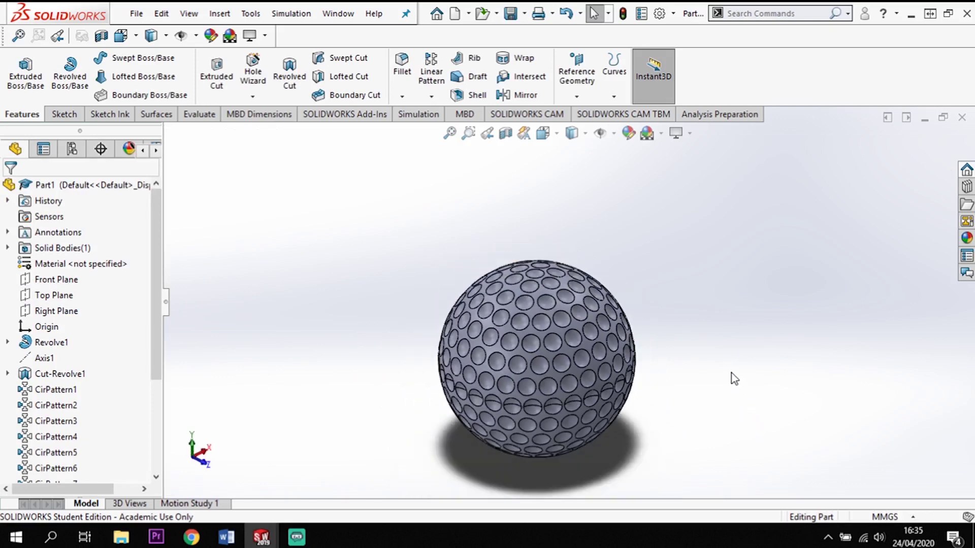
scroll(731, 372, "up", 2)
scroll(731, 372, "down", 2)
left_click(586, 134)
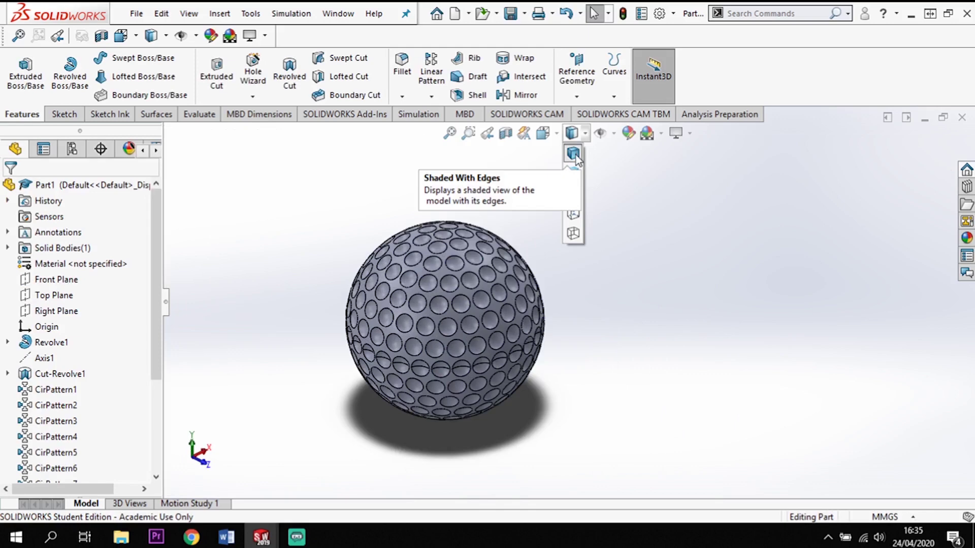
left_click(576, 173)
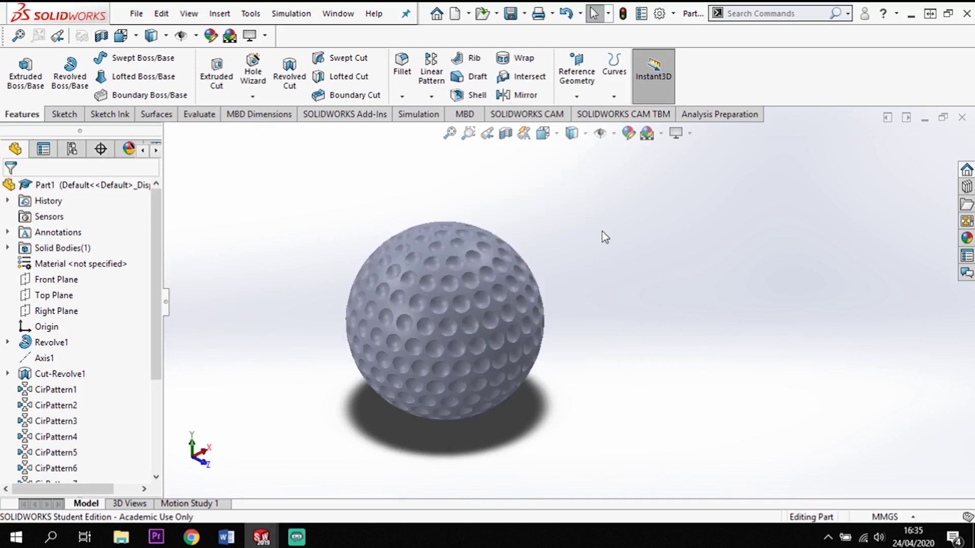
Fillet the dimple edges with a 0.5 mm symmetric radius by selecting the ball's outer spherical face.
scroll(351, 340, "down", 3)
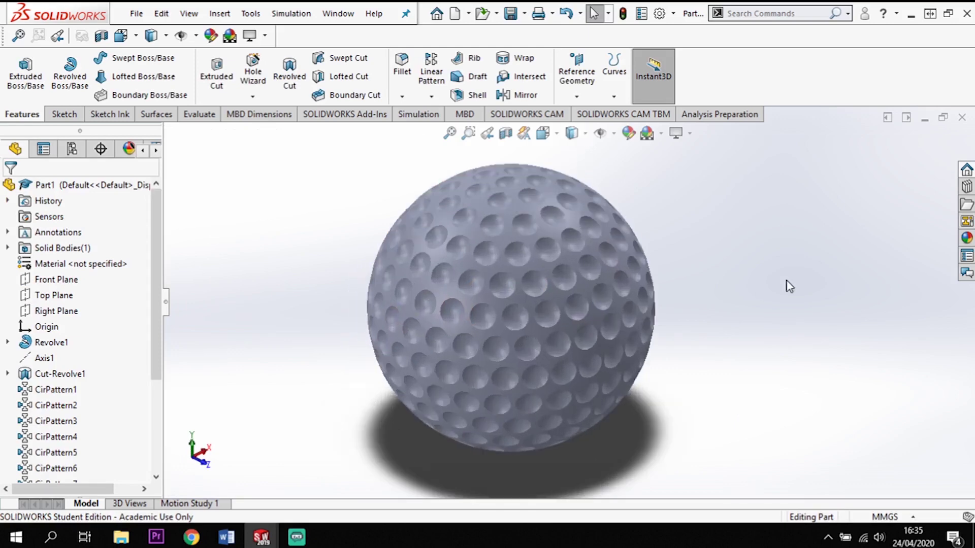
scroll(783, 275, "up", 1)
scroll(784, 275, "down", 1)
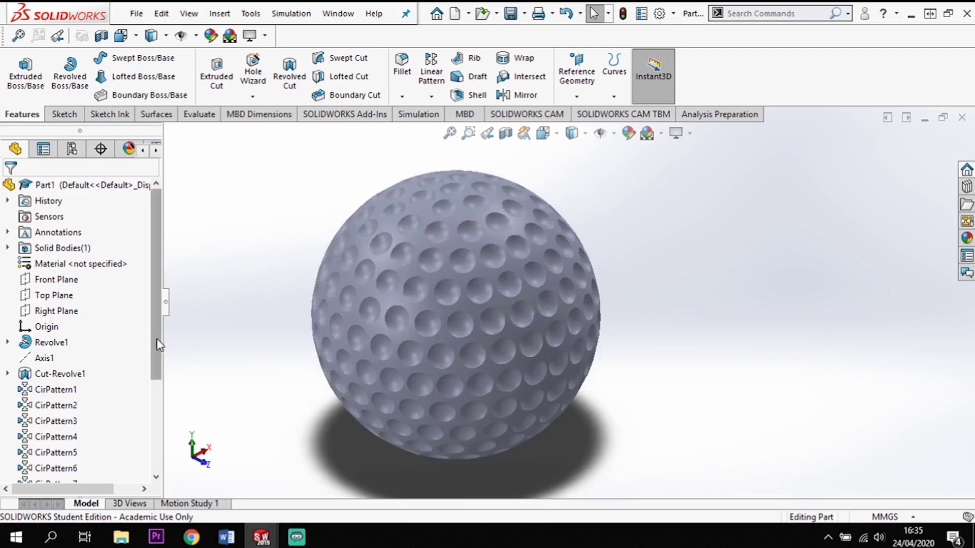
scroll(161, 383, "down", 1)
scroll(162, 383, "down", 2)
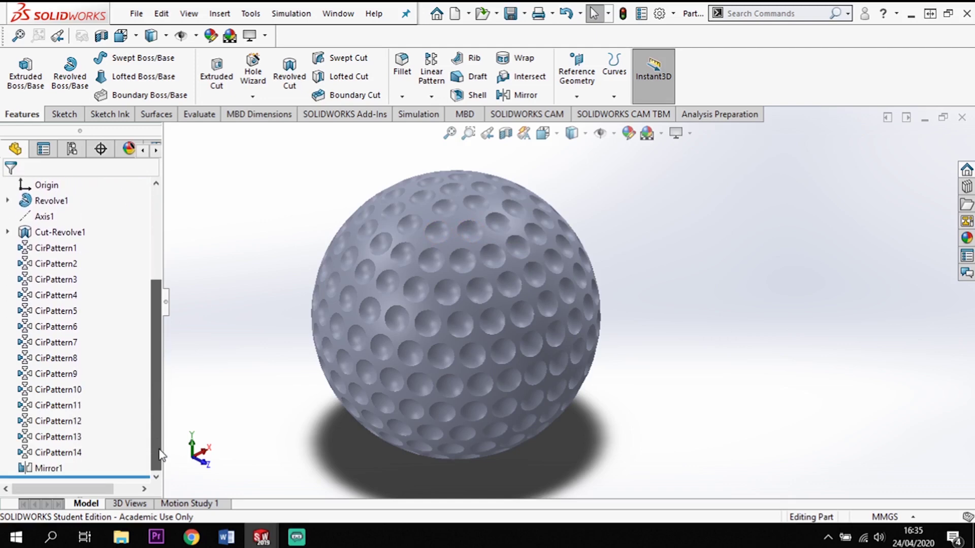
left_click(397, 97)
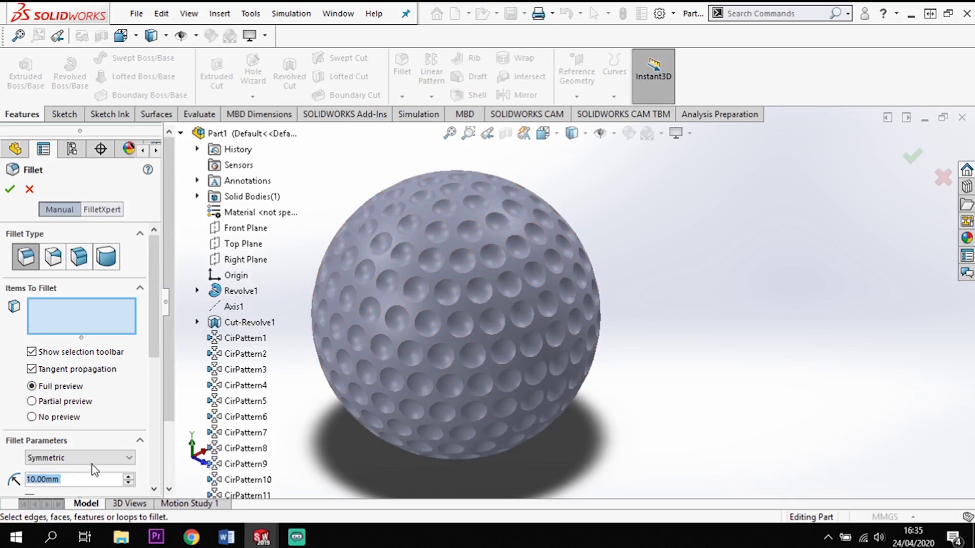
type("5")
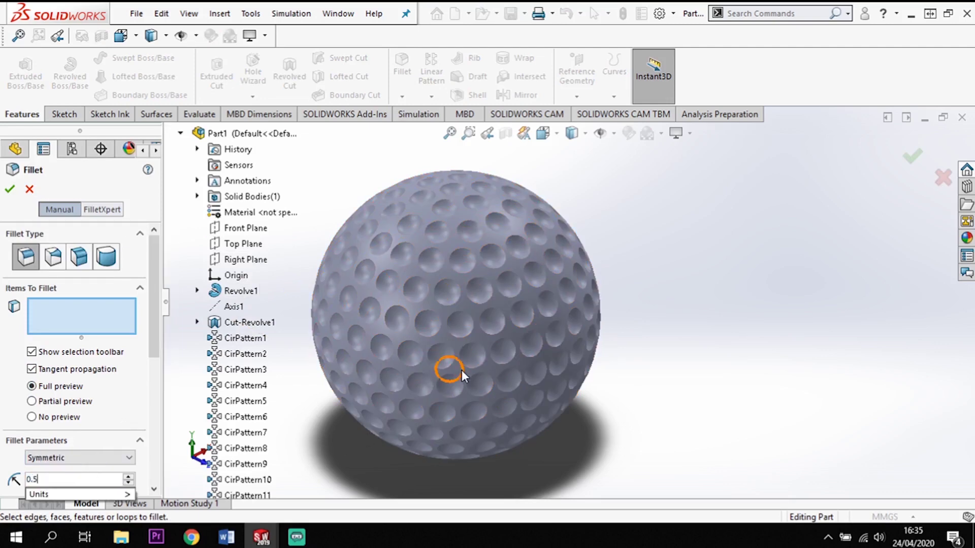
scroll(461, 370, "down", 4)
scroll(475, 373, "down", 2)
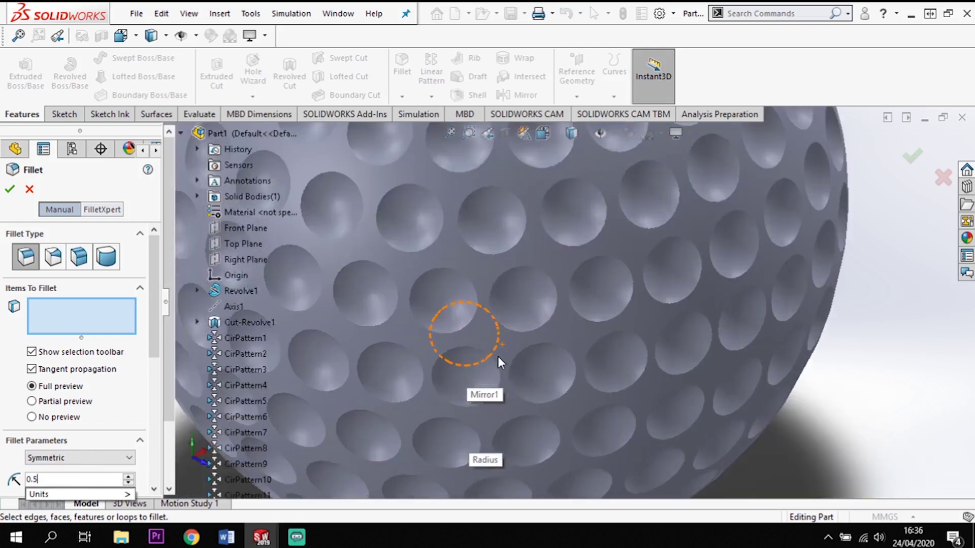
left_click(509, 348)
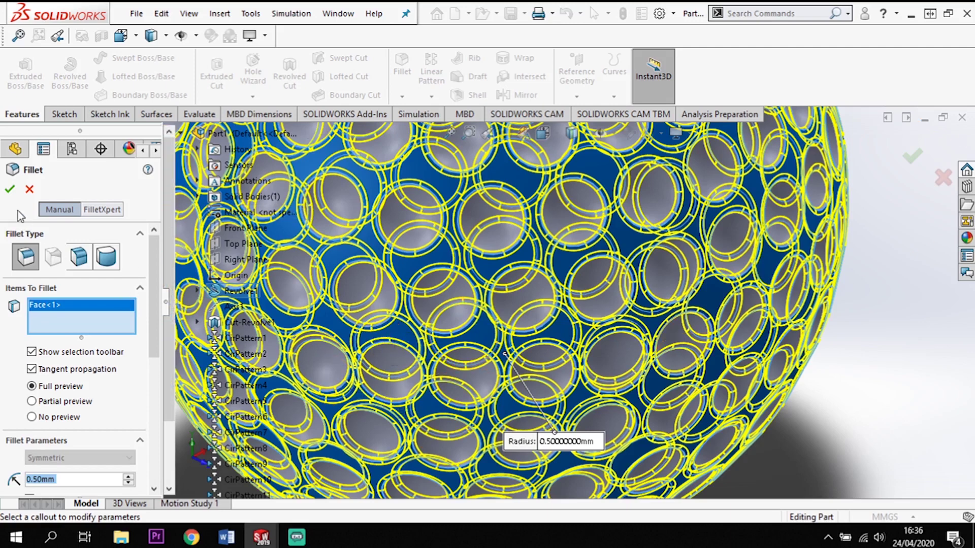
left_click(11, 191)
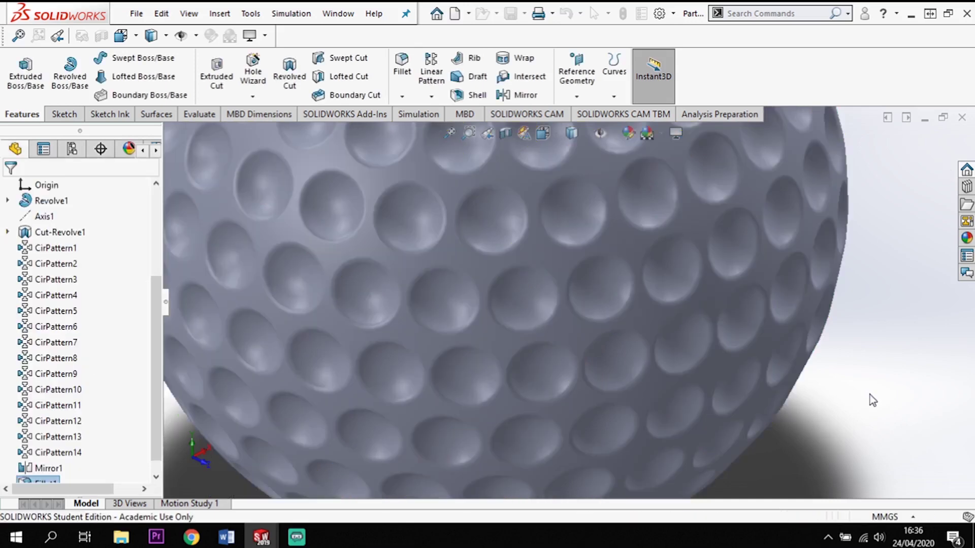
Apply the white medium gloss plastic appearance to the whole ball body.
scroll(866, 394, "up", 6)
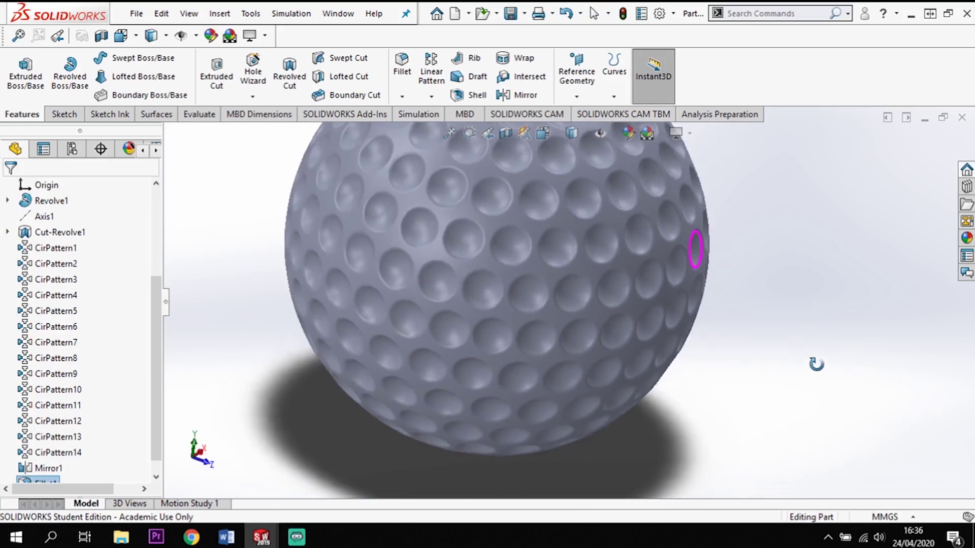
scroll(736, 295, "up", 2)
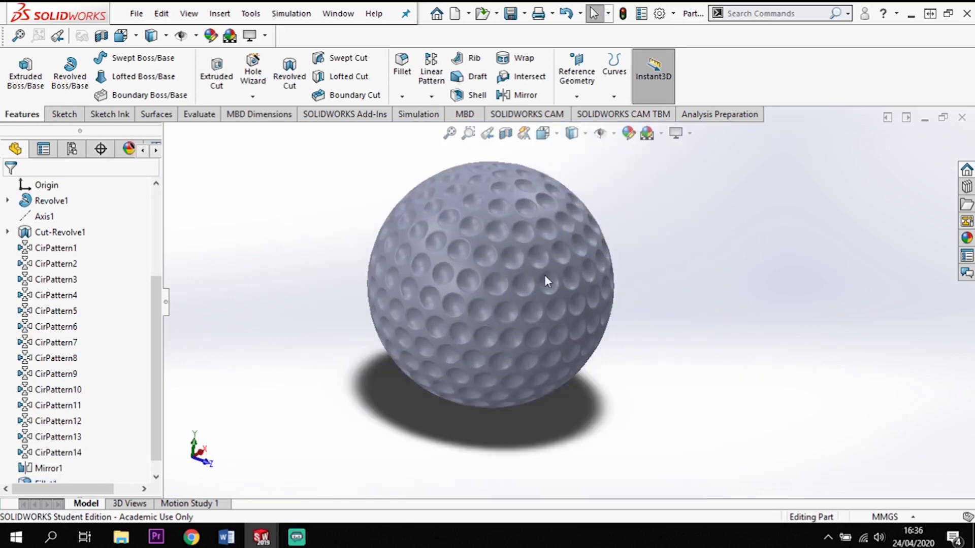
right_click(499, 266)
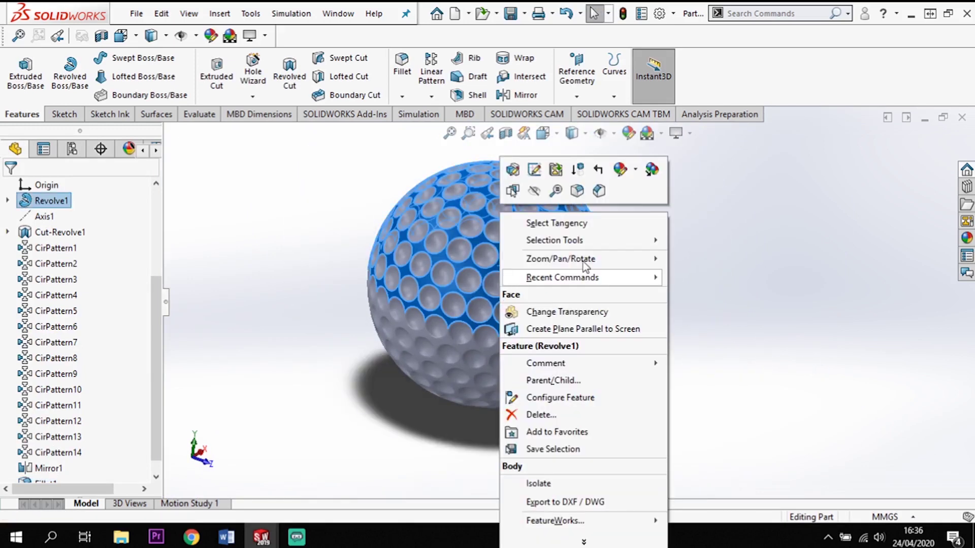
left_click(621, 170)
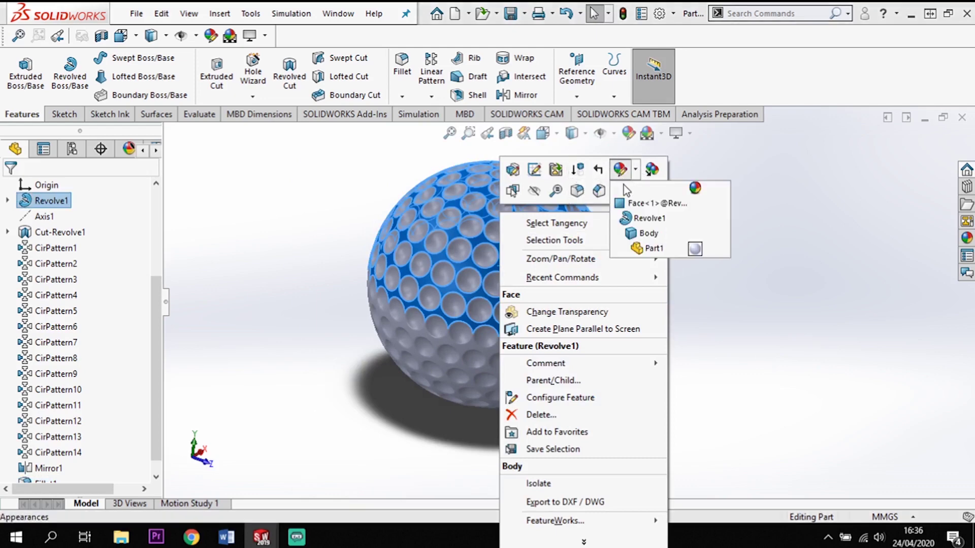
left_click(649, 234)
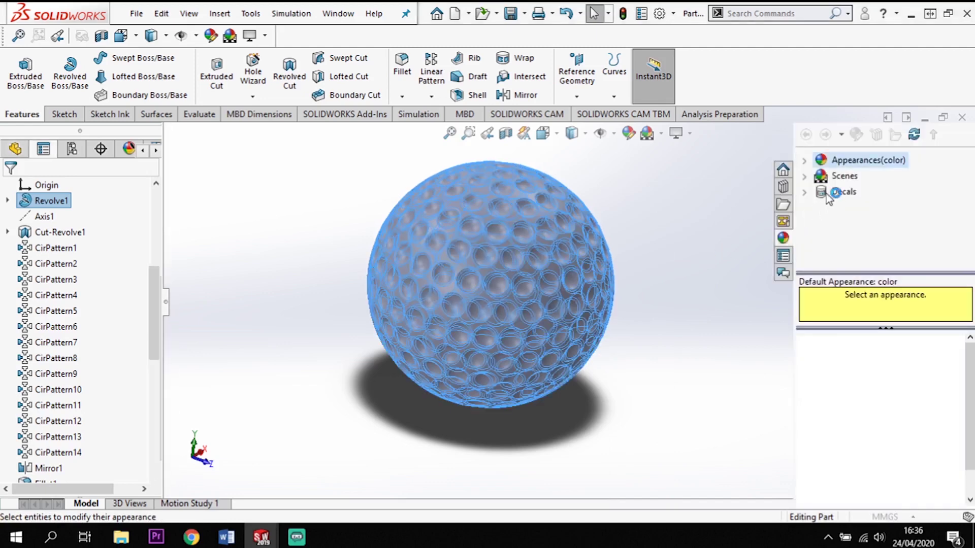
left_click(805, 162)
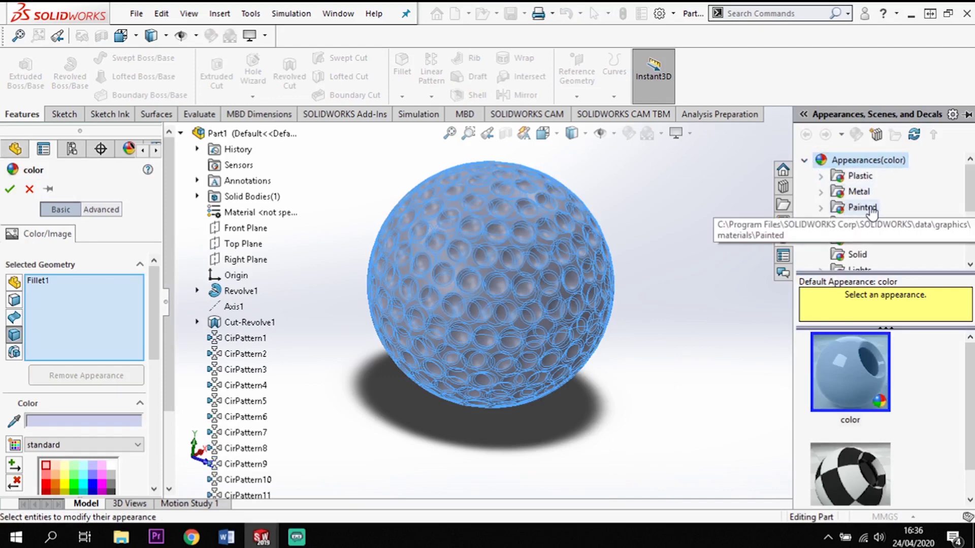
double_click(844, 176)
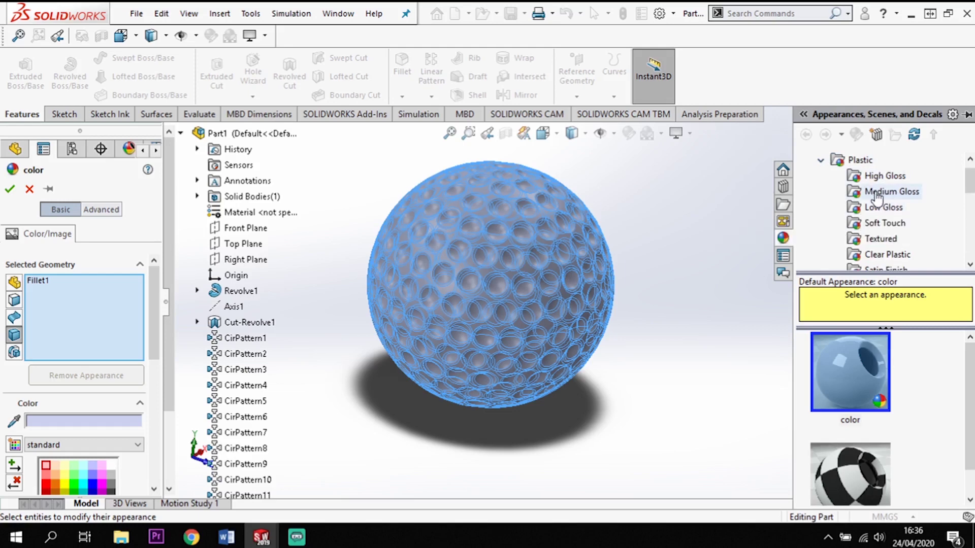
left_click(875, 195)
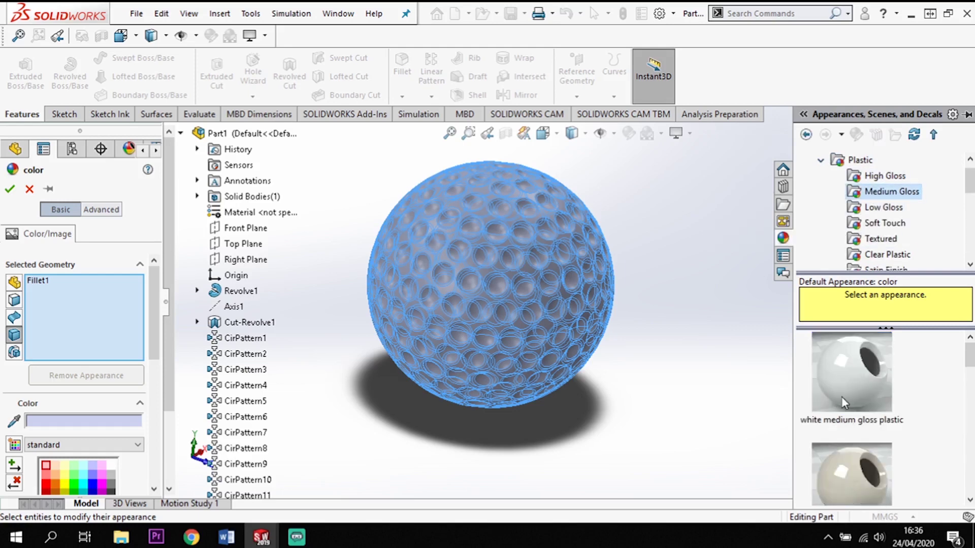
left_click(859, 373)
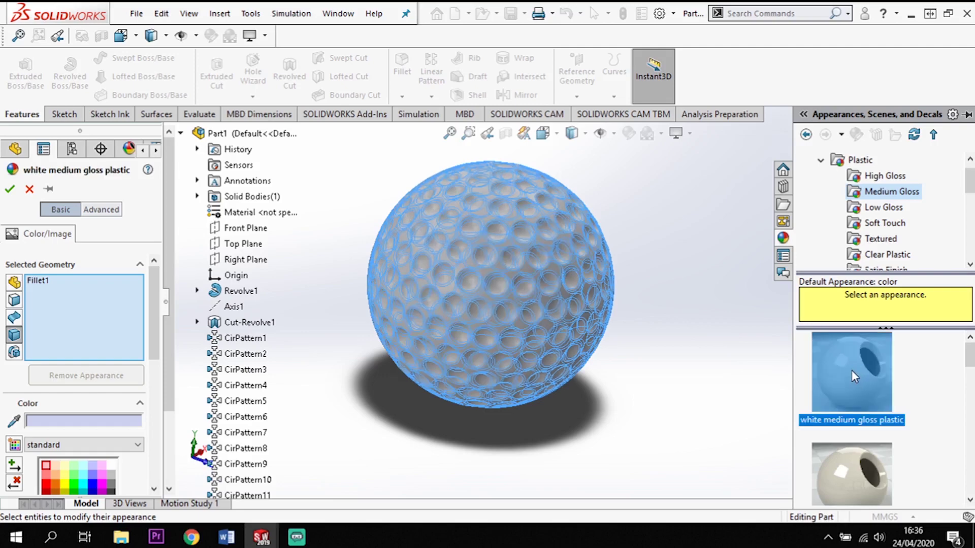
left_click(10, 190)
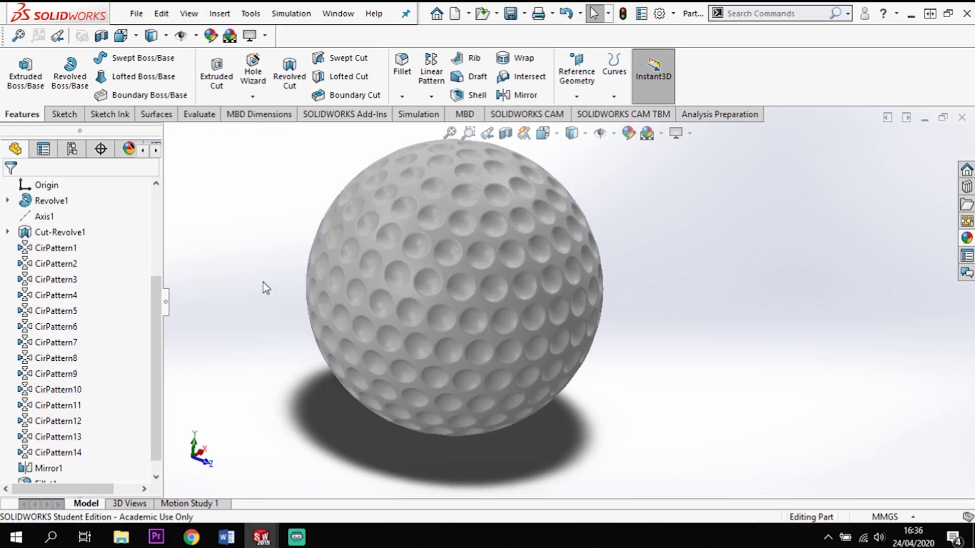
scroll(263, 282, "up", 2)
scroll(258, 279, "down", 2)
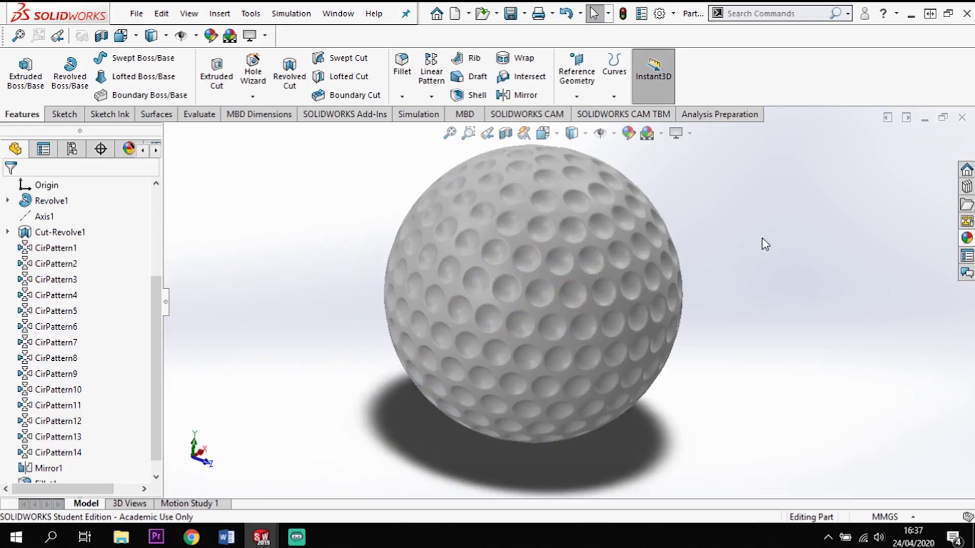